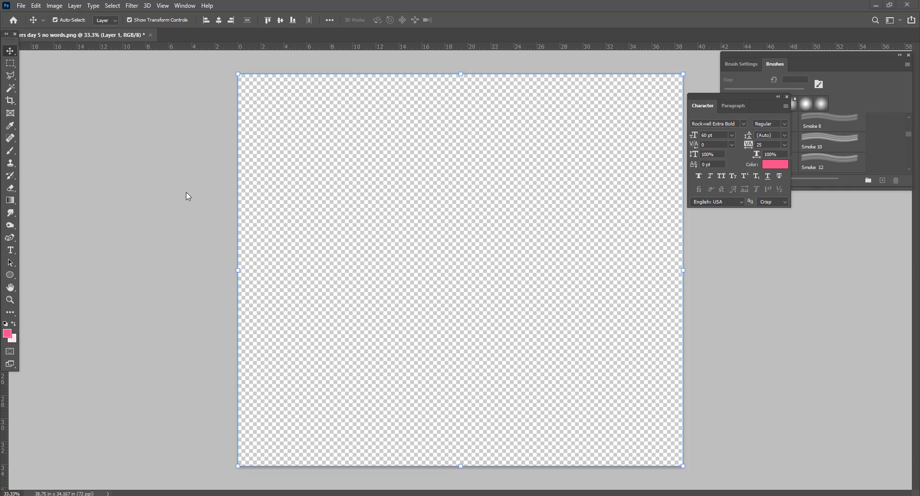
# Step: Resize the image in inches, setting its width to 9.3 and its height to 8.2
pyautogui.click(55, 6)
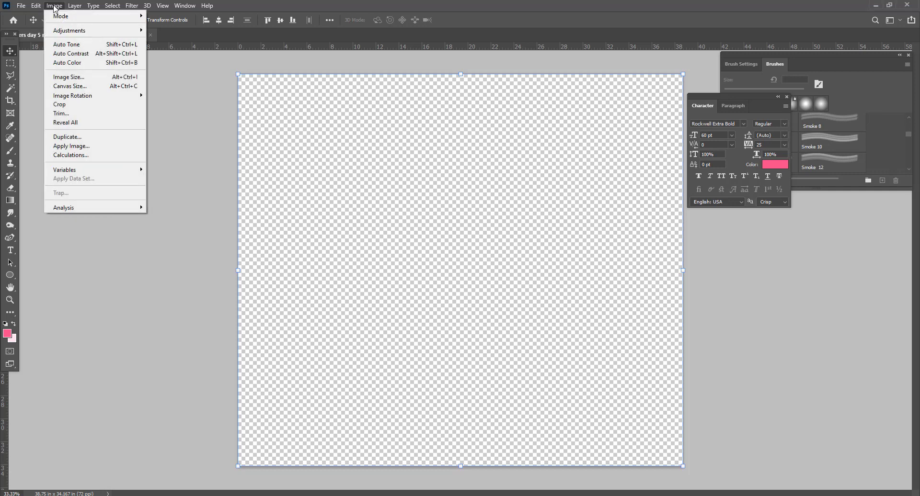
pyautogui.click(69, 77)
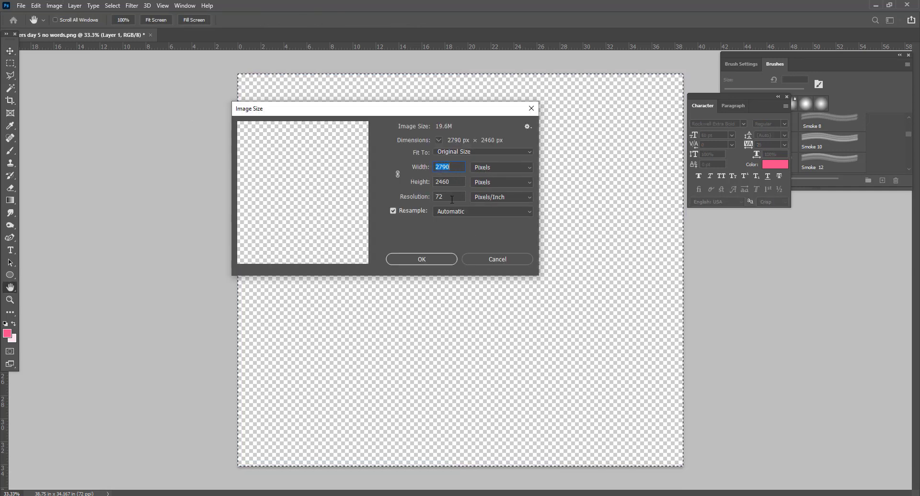
pyautogui.click(482, 170)
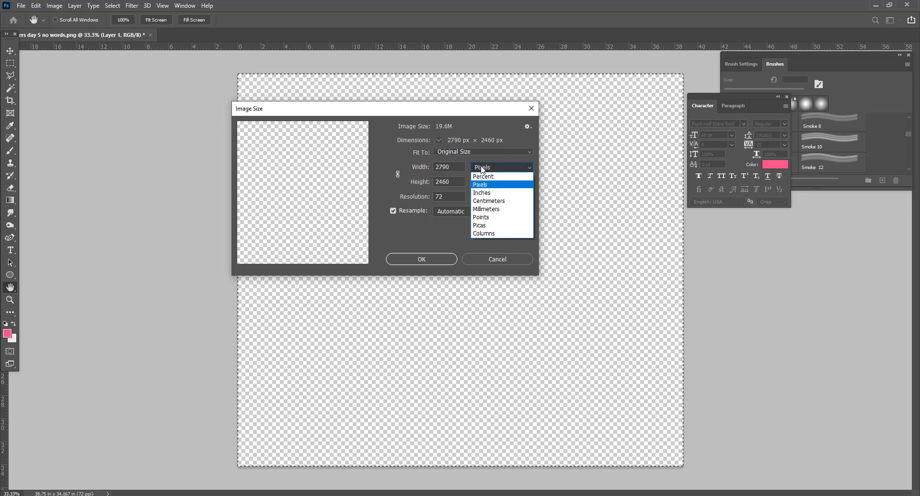
pyautogui.click(482, 196)
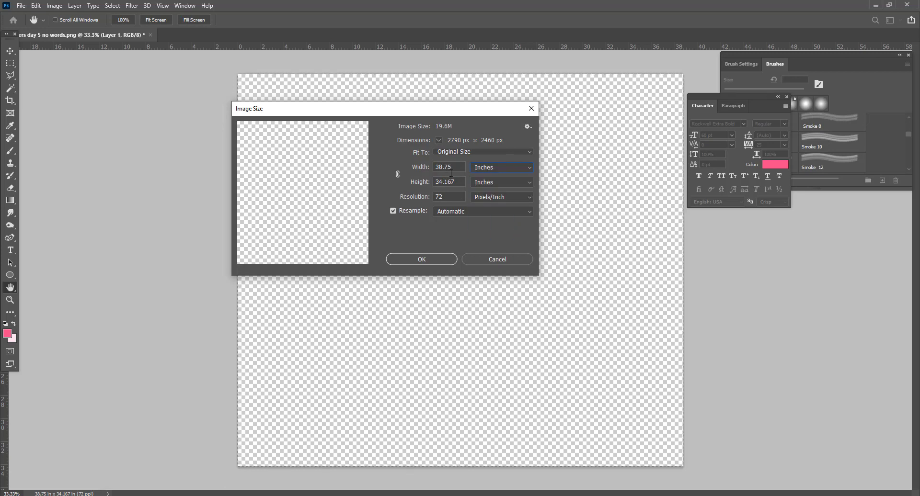
pyautogui.moveTo(455, 168); pyautogui.dragTo(402, 169)
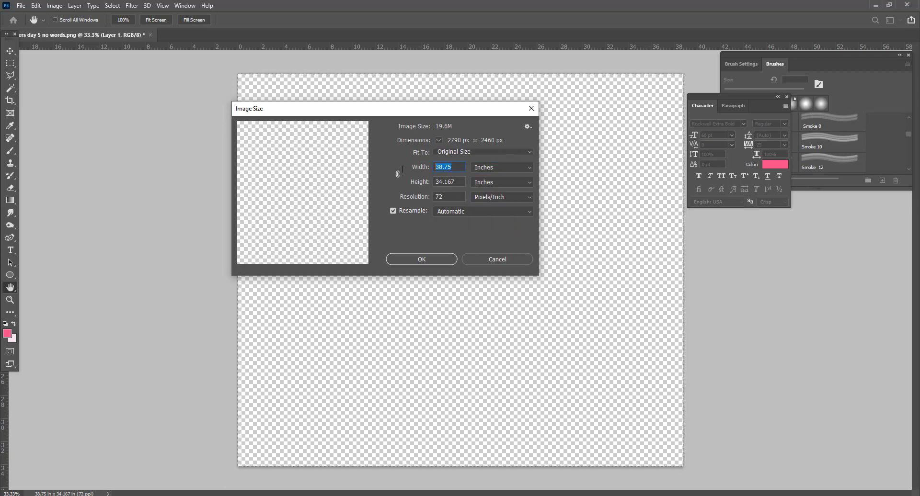
pyautogui.write('9.3')
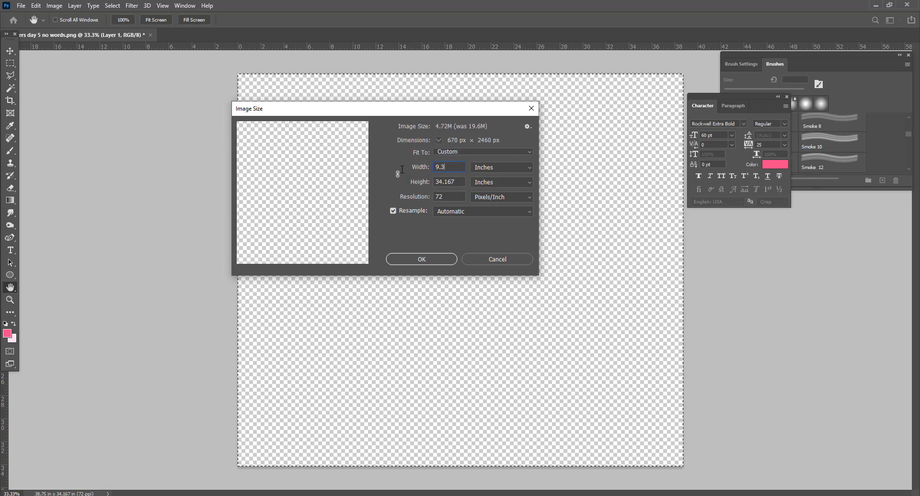
pyautogui.press('Tab')
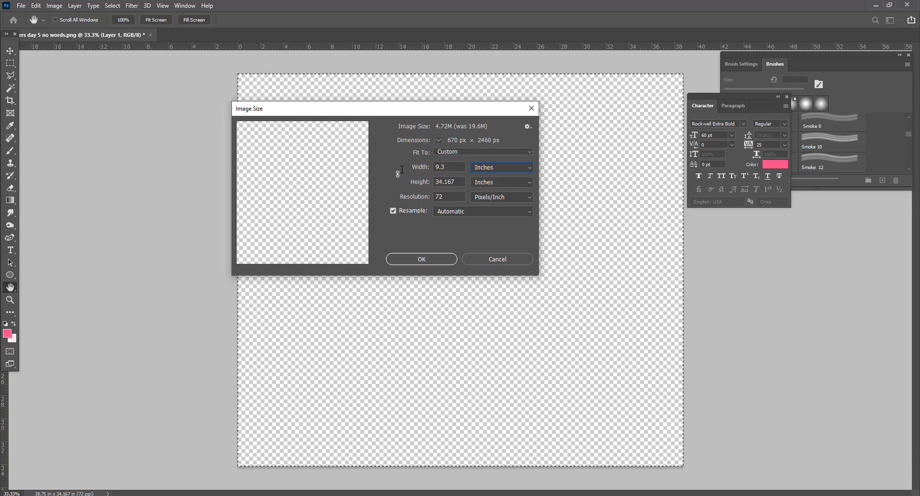
pyautogui.press('Tab')
pyautogui.write('8.2')
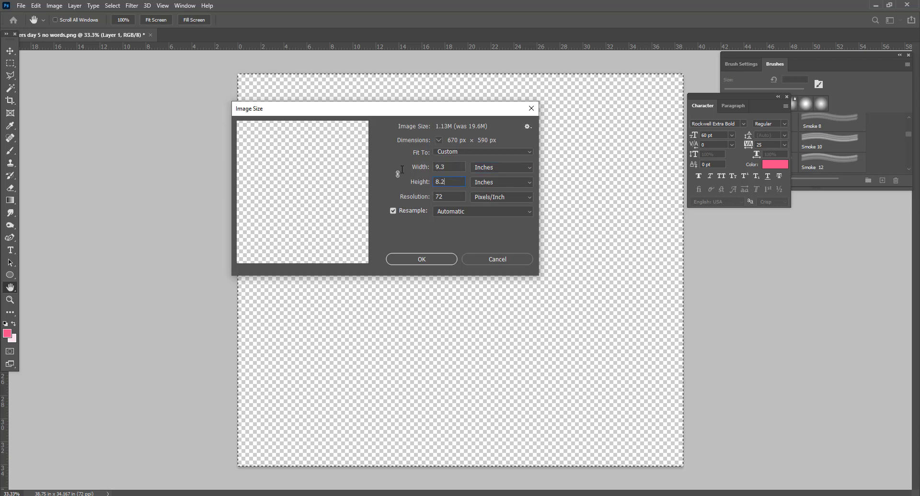
# Step: Set the image resolution to 300 pixels/inch and apply the new image size
pyautogui.press('Tab')
pyautogui.press('Tab')
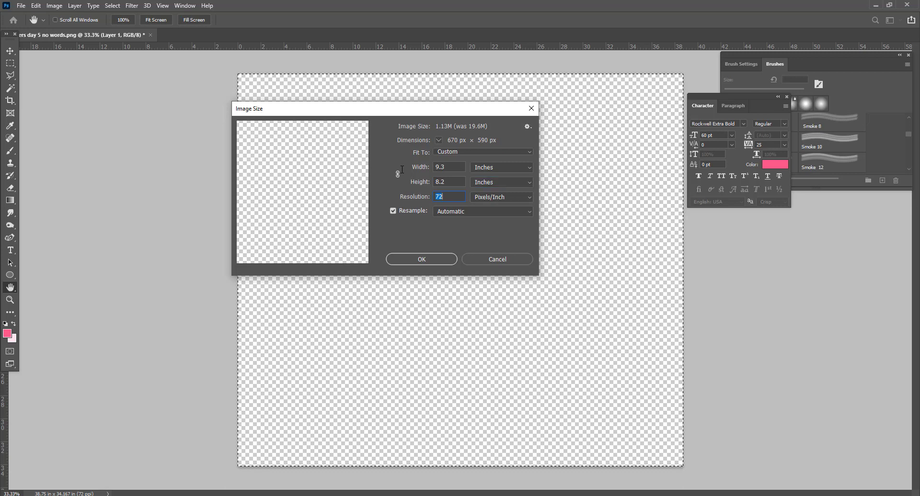
pyautogui.write('300')
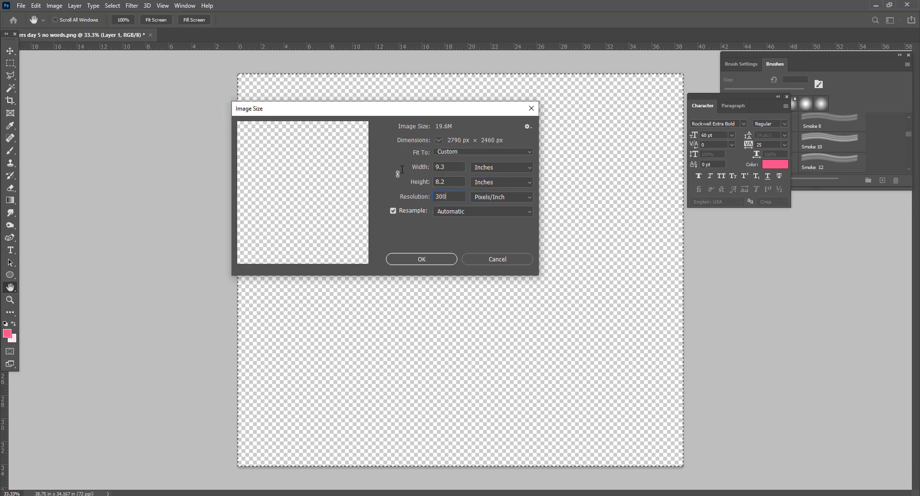
pyautogui.click(421, 259)
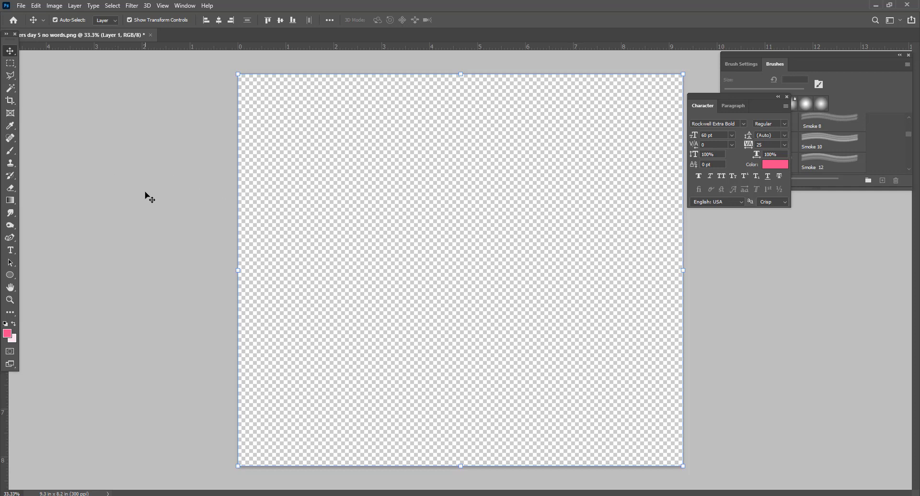
# Step: Deselect the empty layer, switch to the Untitled-5 flower artwork in Illustrator and show its layer list beside the artwork
pyautogui.click(147, 172)
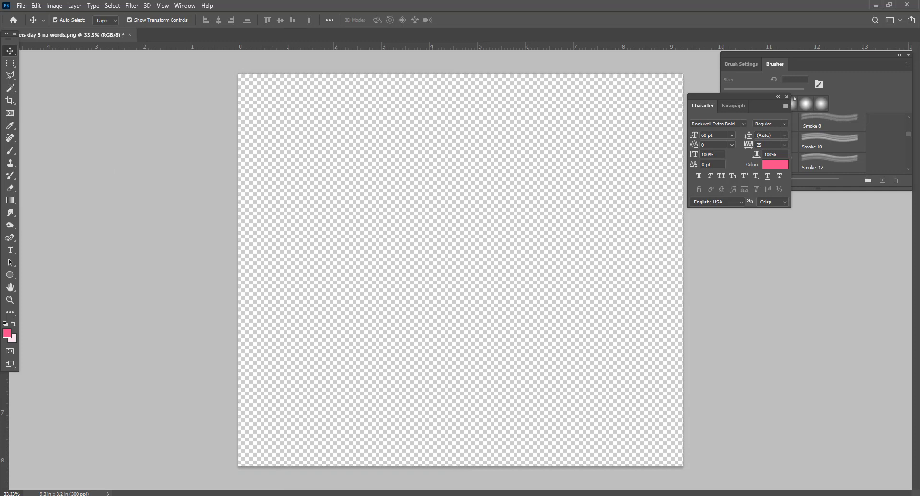
pyautogui.moveTo(267, 495)
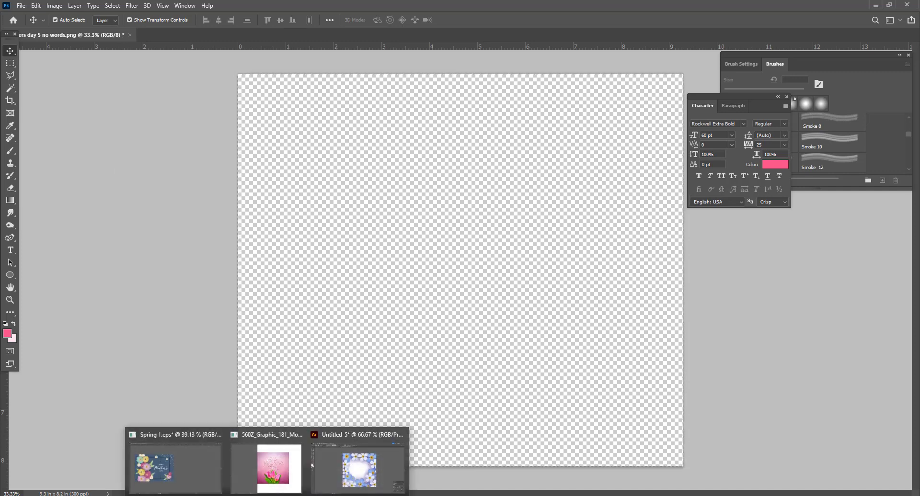
pyautogui.moveTo(377, 475)
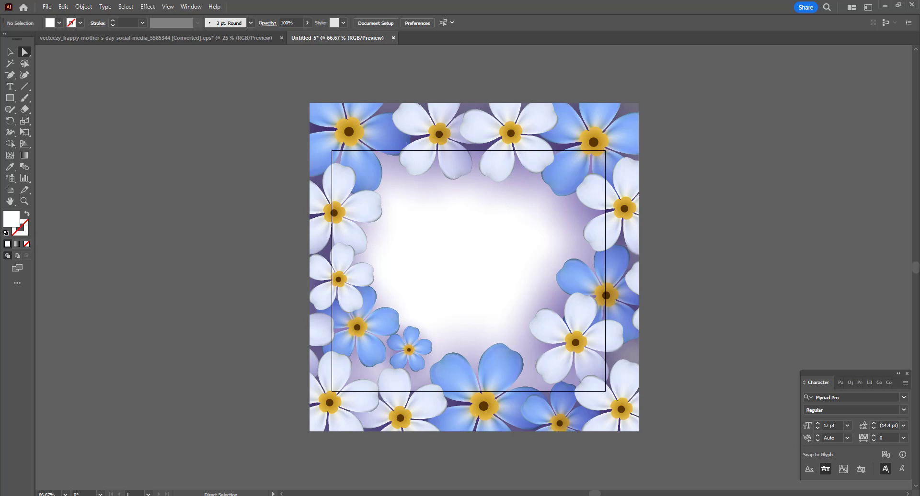
pyautogui.press('F7')
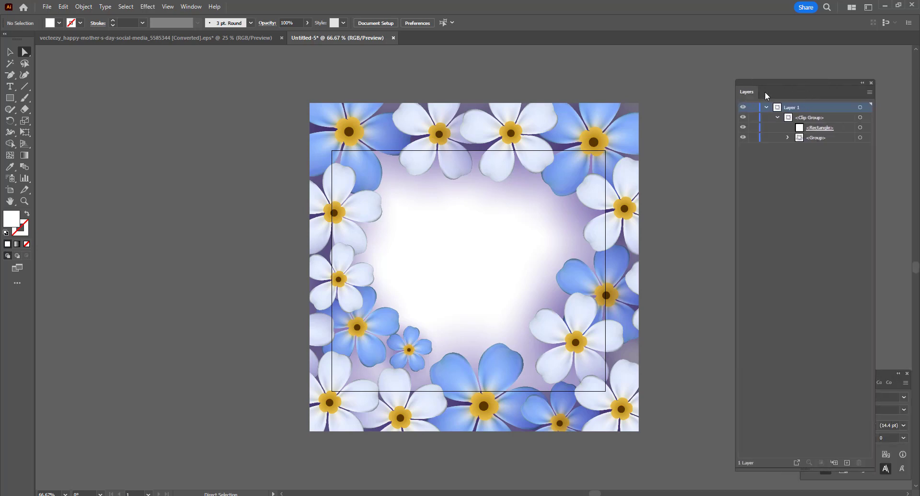
pyautogui.moveTo(798, 92); pyautogui.dragTo(682, 89)
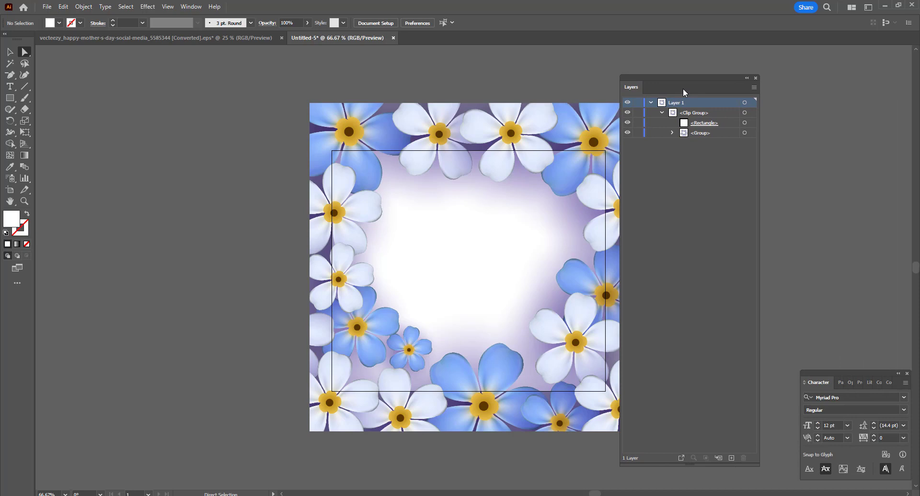
# Step: Expand the nested group inside the clip group and delete the clipping rectangle that crops the flowers
pyautogui.click(673, 133)
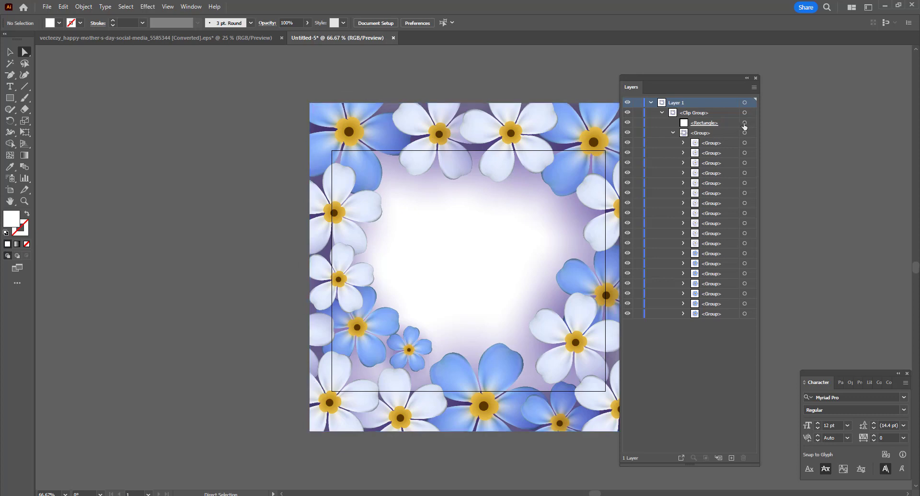
pyautogui.click(744, 123)
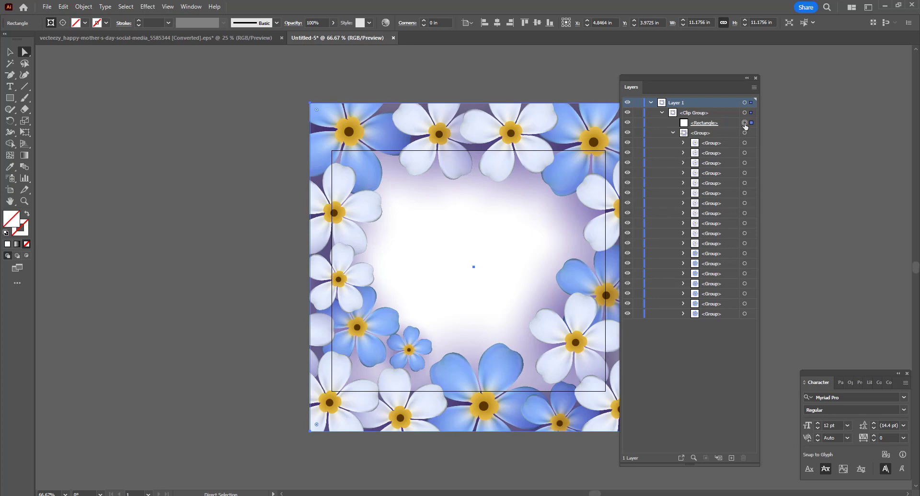
pyautogui.press('Delete')
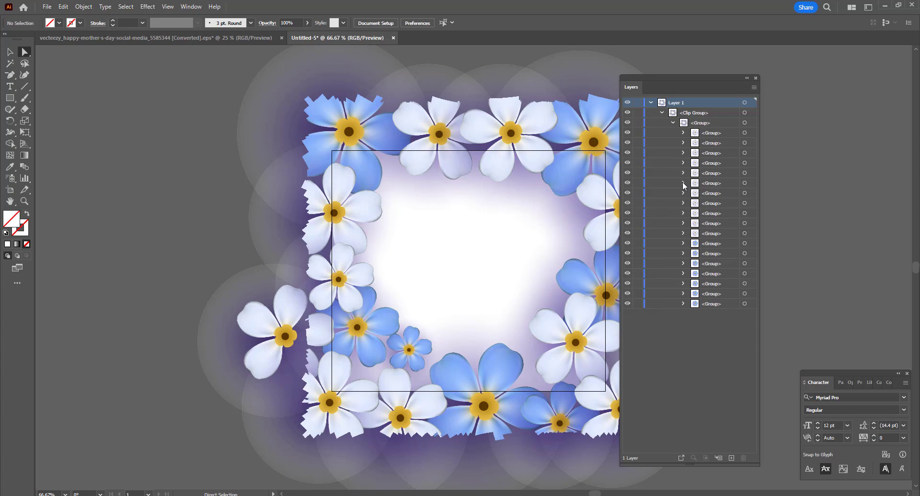
# Step: Select the white flower at the artwork's lower-right corner, without its shadow ellipse, and copy it
pyautogui.click(683, 184)
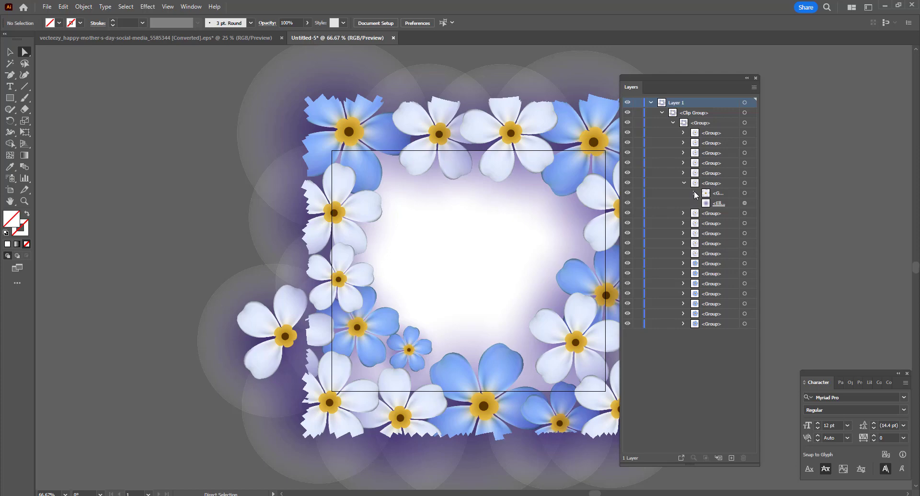
pyautogui.click(694, 194)
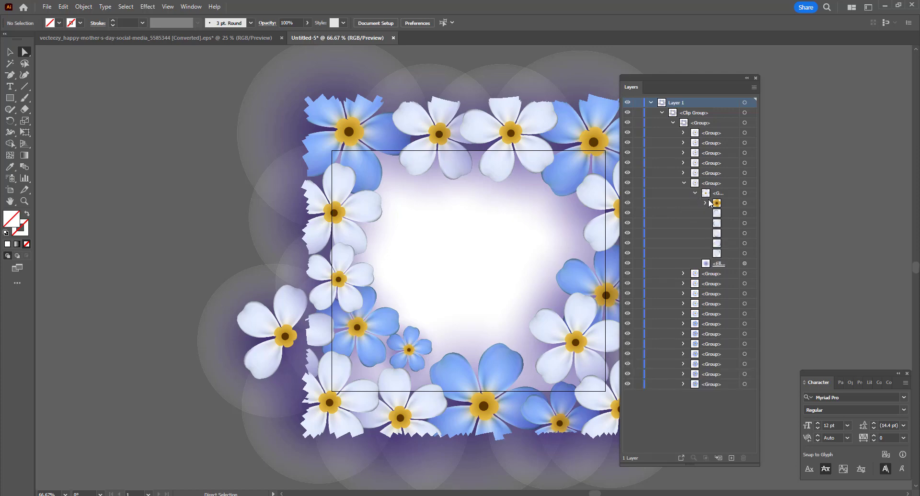
pyautogui.click(745, 203)
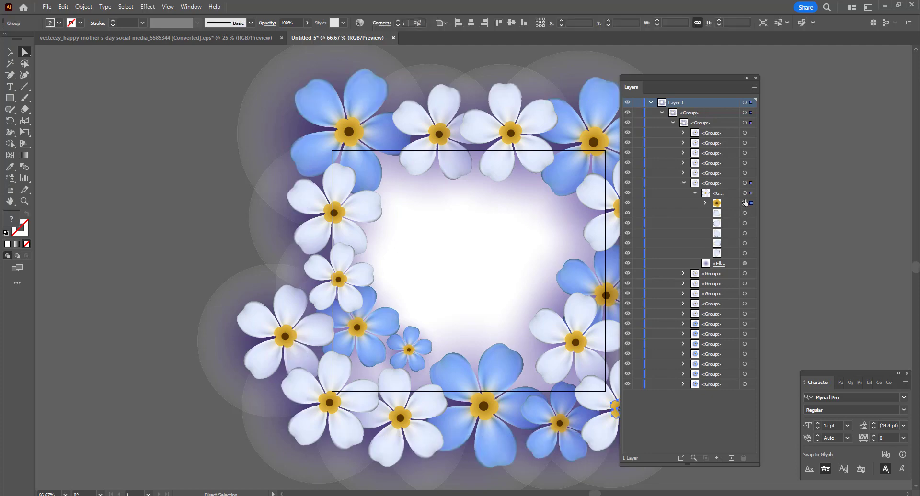
pyautogui.click(744, 193)
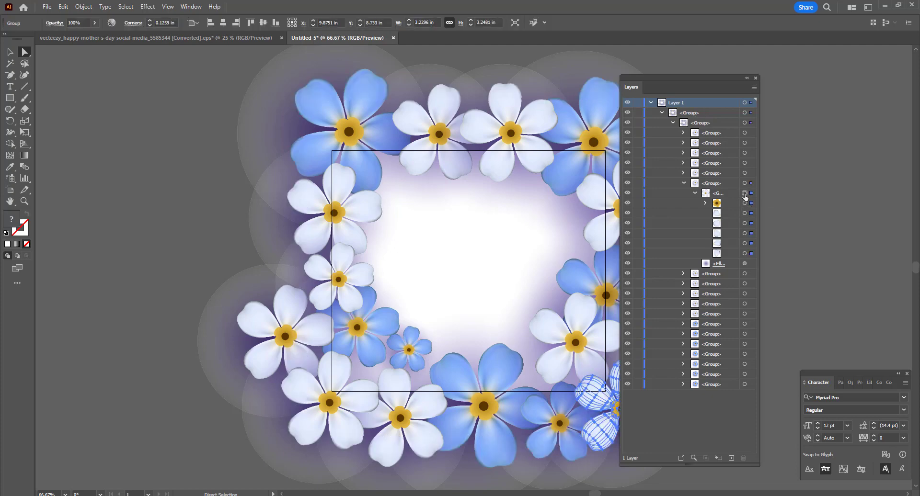
pyautogui.moveTo(707, 79); pyautogui.dragTo(798, 73)
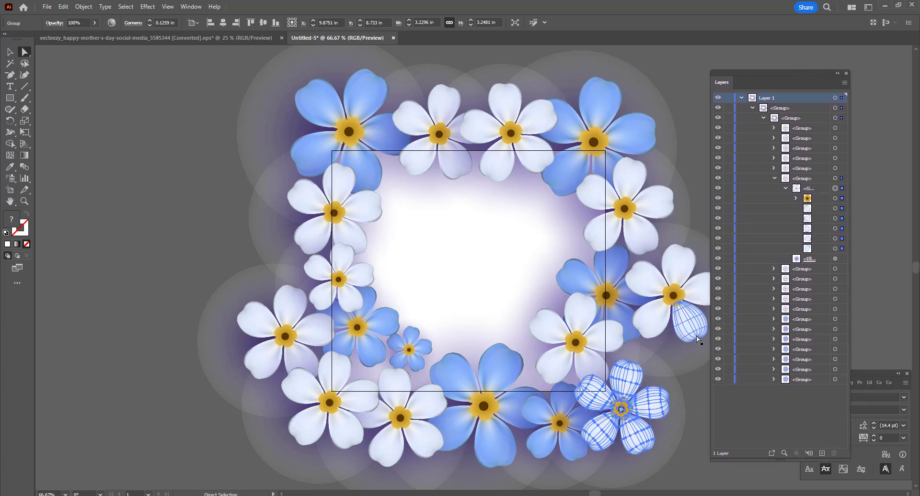
pyautogui.press('ctrl')
# Step: Switch to Photoshop and paste the copied white flower as pixels at the centre of the canvas
pyautogui.hotkey('alt', 'Tab')
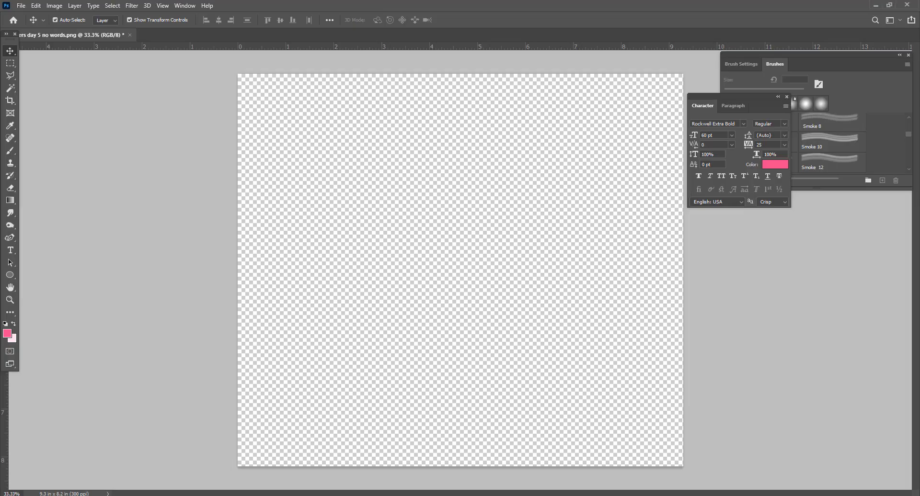
pyautogui.hotkey('ctrl', 'a')
pyautogui.hotkey('ctrl', 'v')
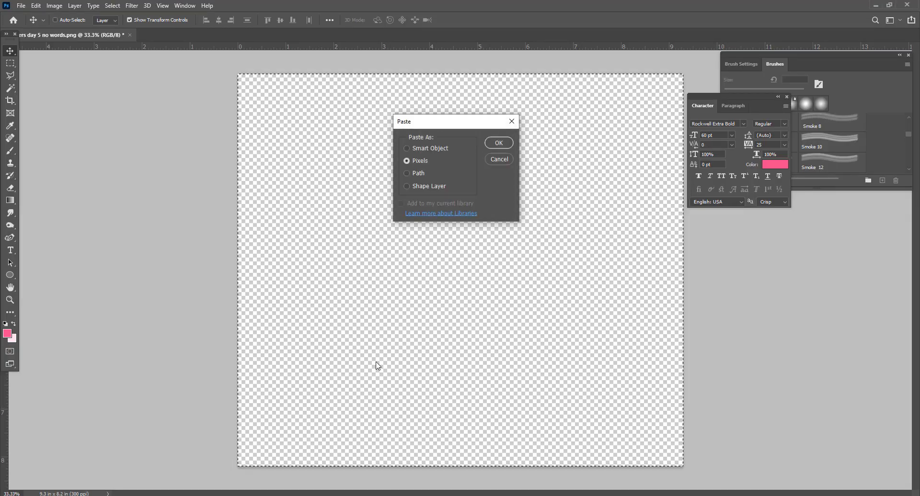
pyautogui.click(497, 143)
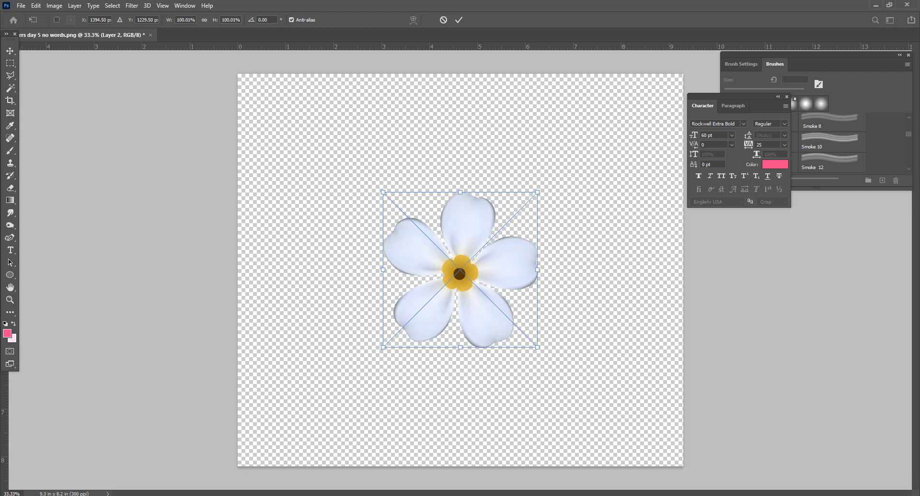
# Step: Copy a blue flower with its shadow from Illustrator, paste it as pixels and place it over the white flower's upper-right side
pyautogui.moveTo(267, 495)
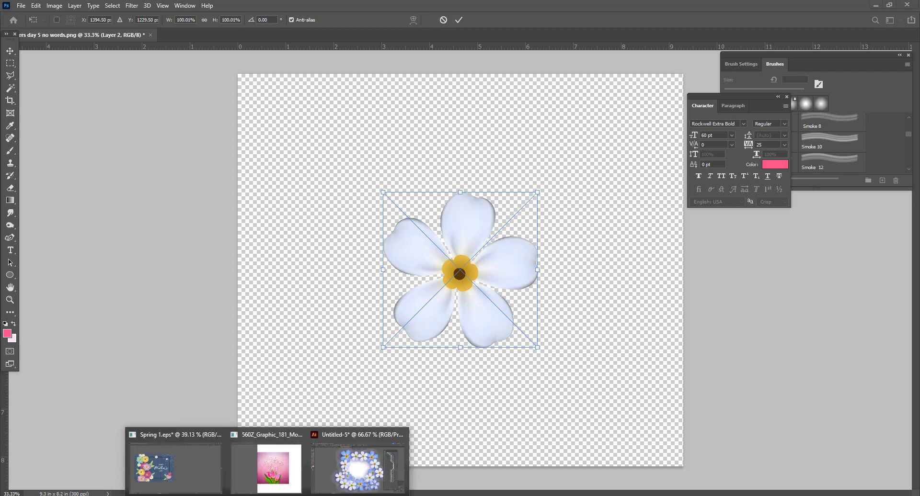
pyautogui.click(357, 462)
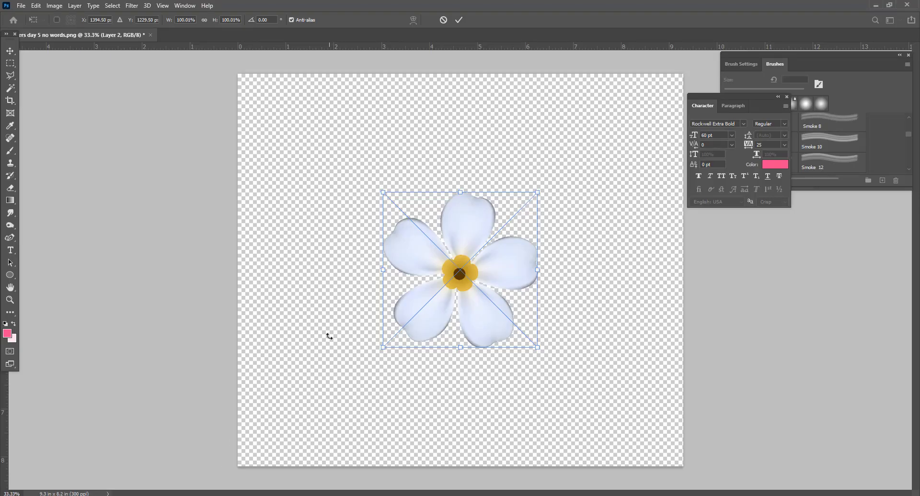
pyautogui.press('Return')
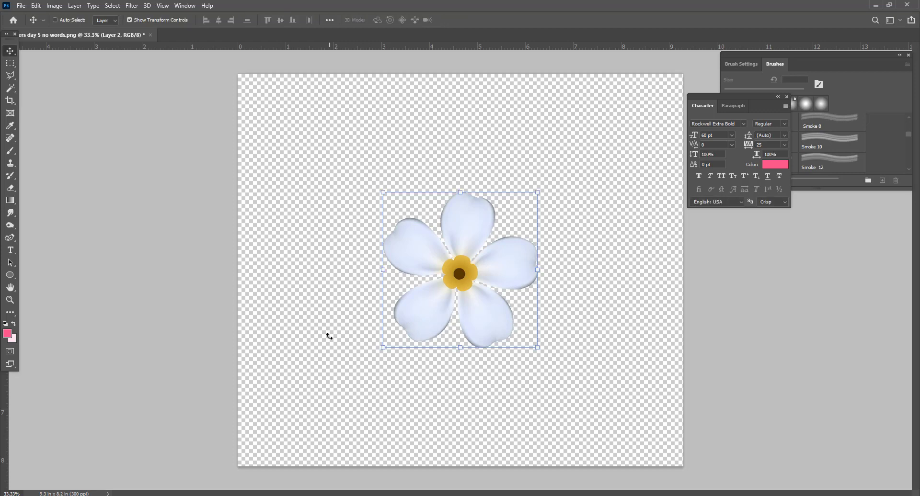
pyautogui.hotkey('ctrl', 'v')
pyautogui.click(497, 144)
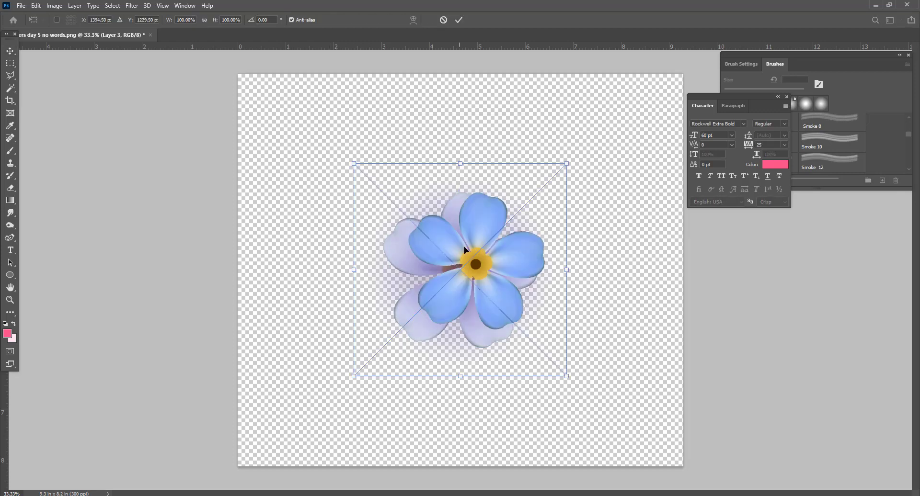
pyautogui.moveTo(482, 237); pyautogui.dragTo(572, 215)
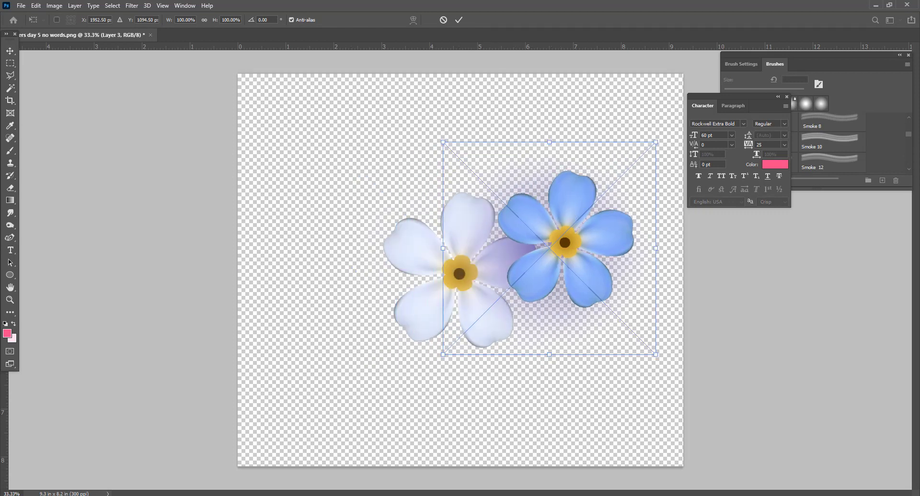
pyautogui.press('Return')
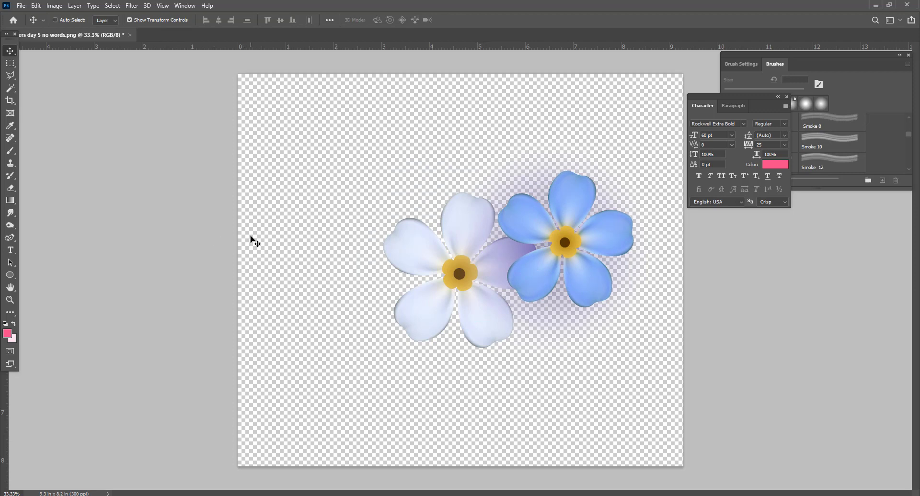
# Step: Select the whole canvas and create a new layer named Background
pyautogui.hotkey('ctrl', 'a')
pyautogui.hotkey('ctrl', 'shift', 'n')
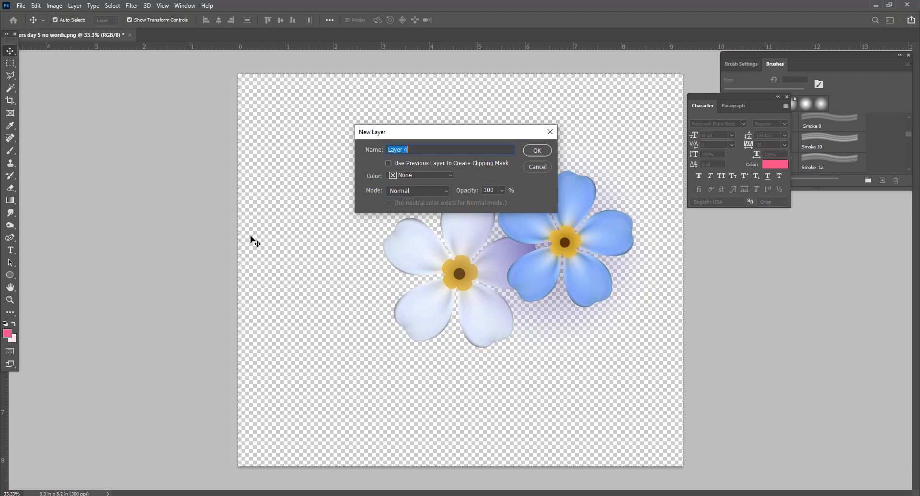
pyautogui.write('B')
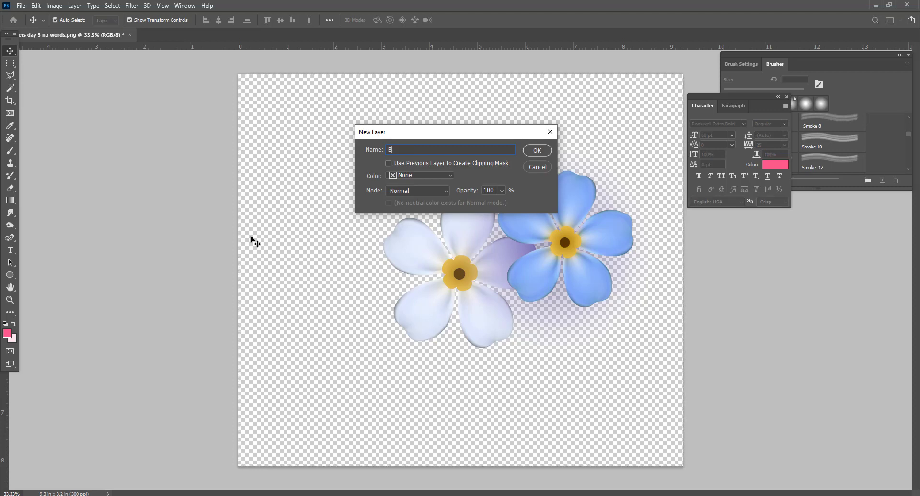
pyautogui.write('ackground')
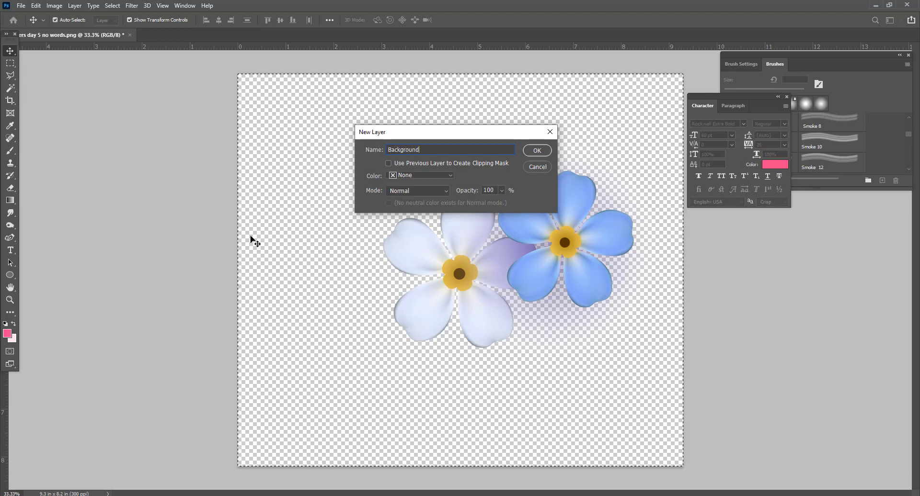
pyautogui.press('Return')
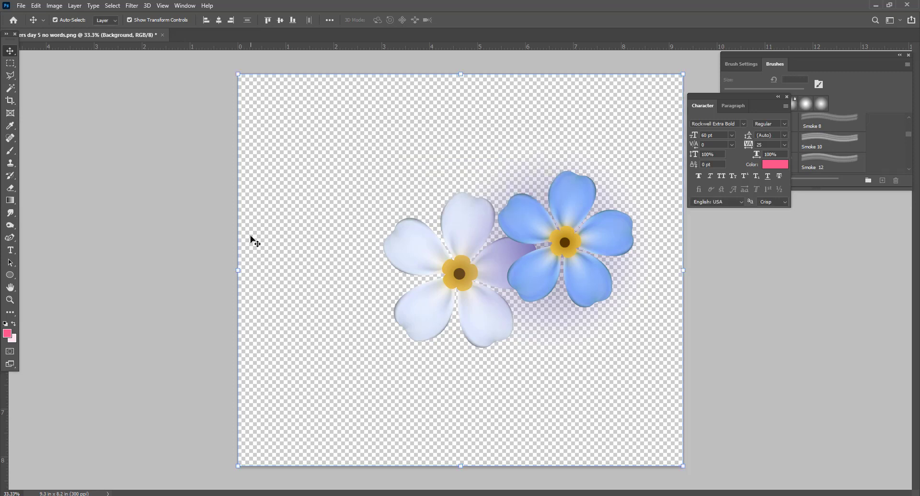
# Step: Fill the Background layer with a vertical pink-to-pale-pink linear gradient and move it beneath all the other layers
pyautogui.click(10, 200)
pyautogui.rightClick(10, 200)
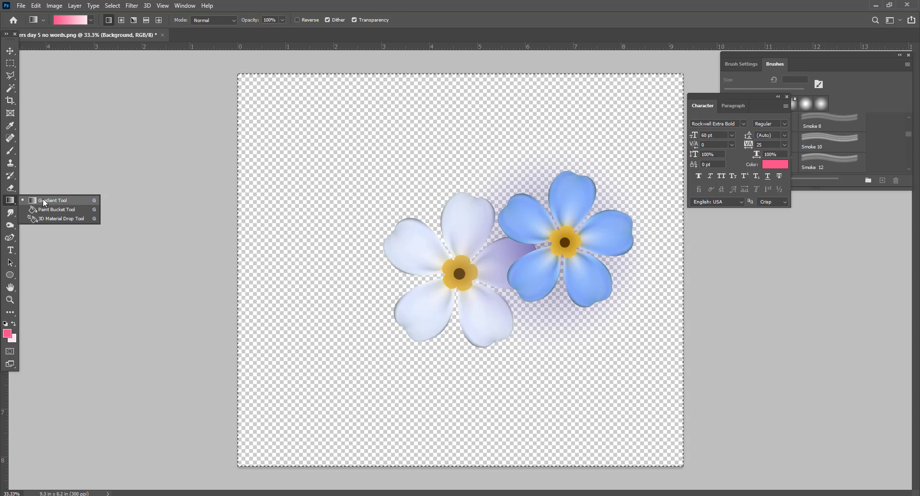
pyautogui.click(45, 202)
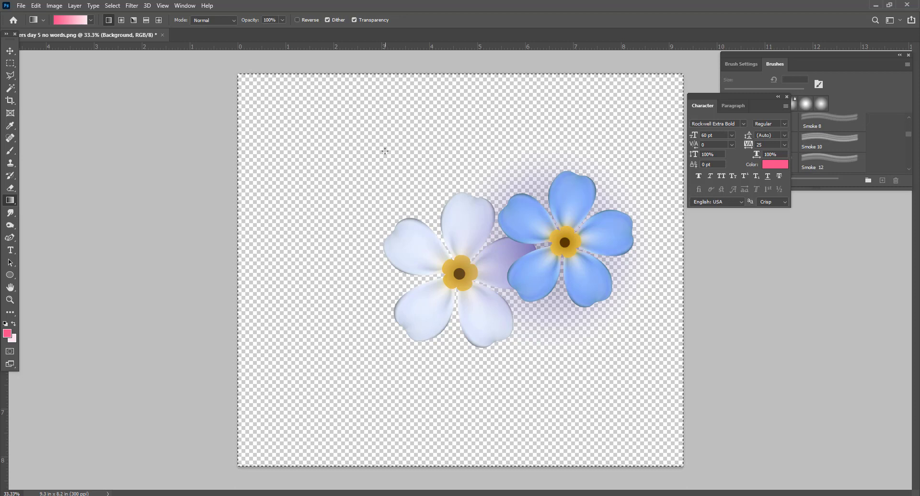
pyautogui.moveTo(385, 151); pyautogui.dragTo(386, 230)
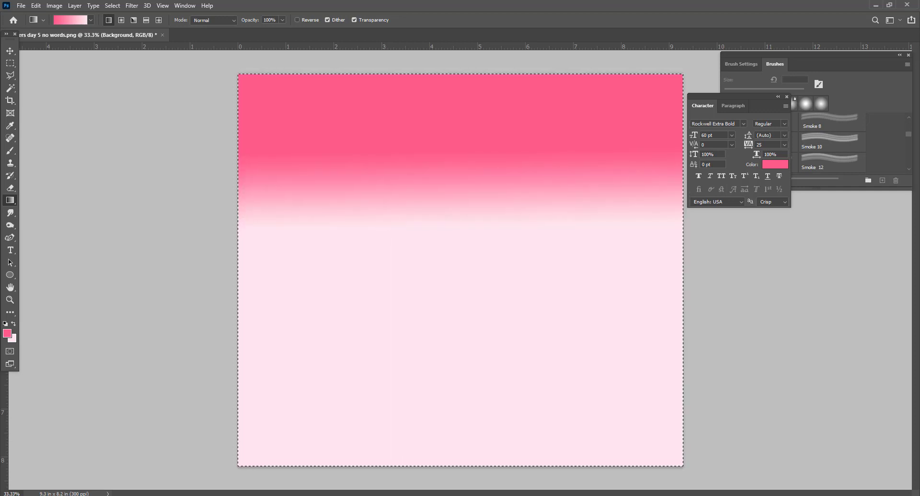
pyautogui.hotkey('ctrl', 'd')
pyautogui.moveTo(919, 63); pyautogui.dragTo(698, 76)
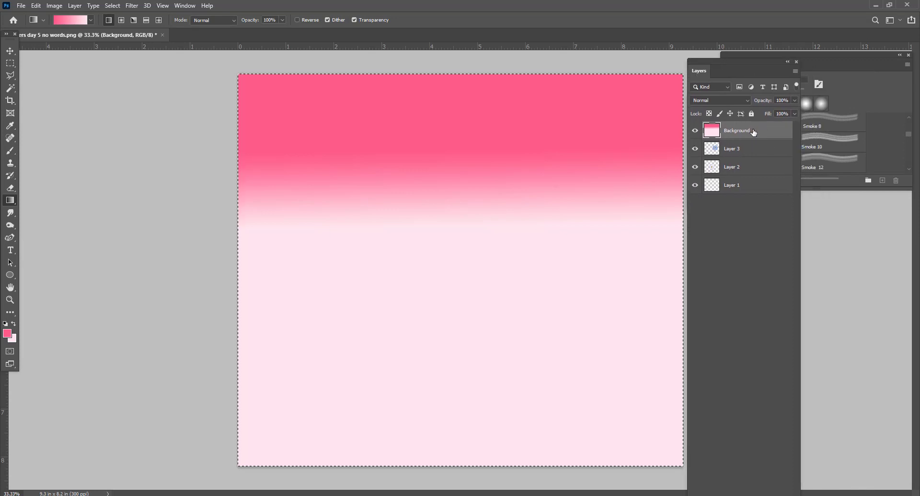
pyautogui.moveTo(758, 132); pyautogui.dragTo(762, 192)
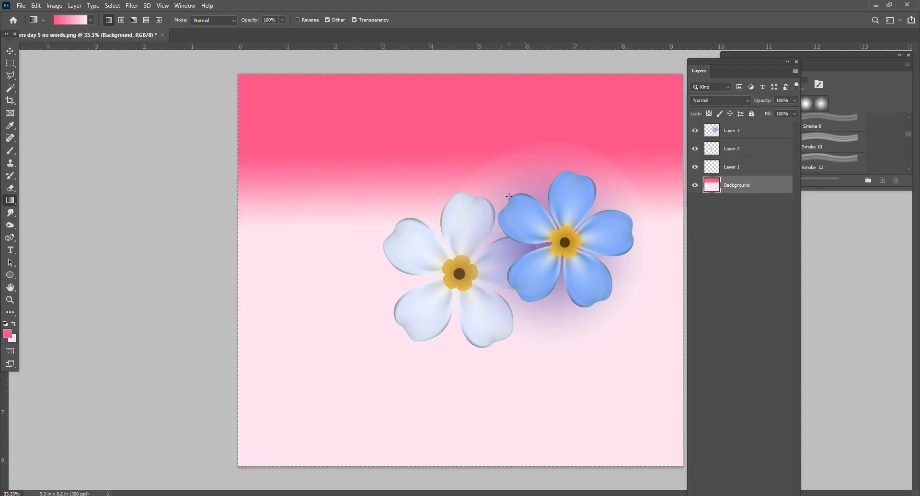
# Step: Clear the shadowed blue flower from Layer 3, then switch to the Untitled-5 flower artwork in Illustrator
pyautogui.click(756, 133)
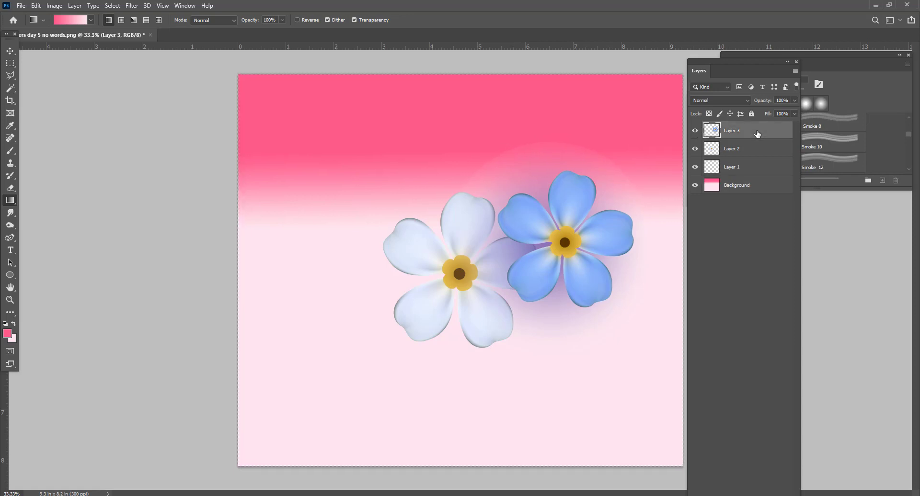
pyautogui.press('Delete')
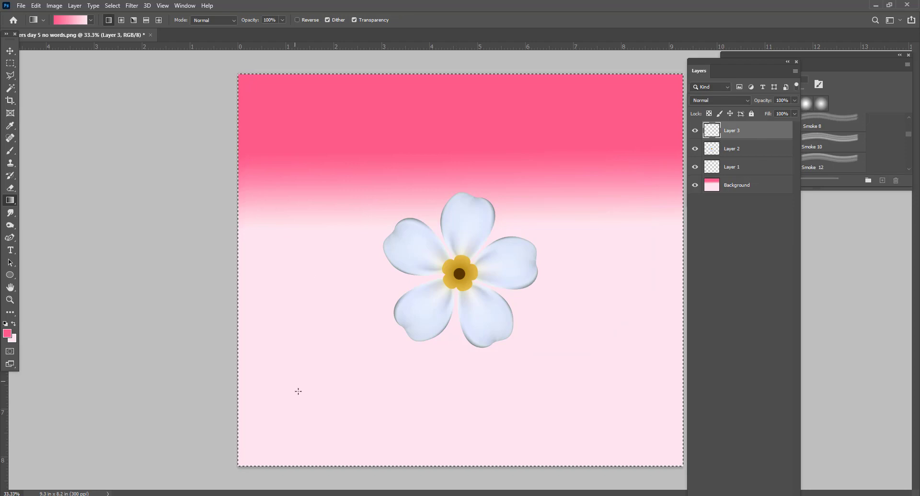
pyautogui.click(267, 495)
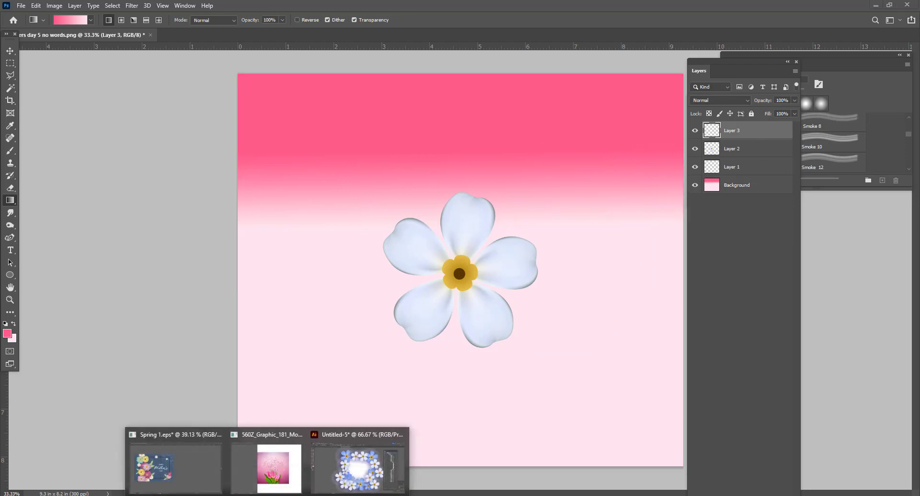
pyautogui.click(358, 462)
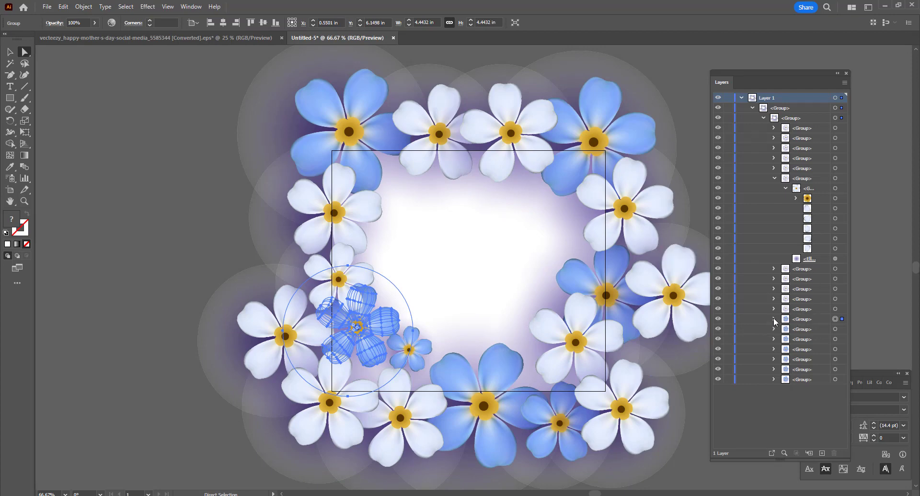
# Step: Expand the selected blue flower's group and delete its shadow ellipse
pyautogui.moveTo(777, 77); pyautogui.dragTo(596, 66)
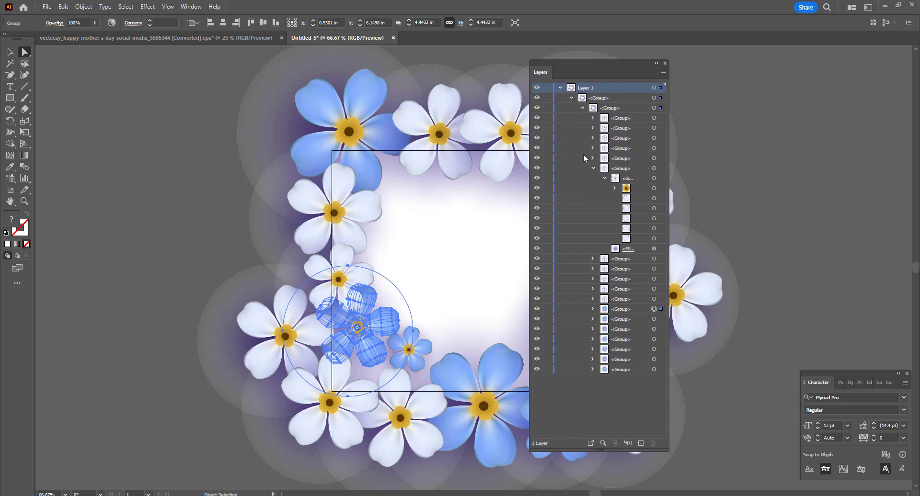
pyautogui.click(594, 310)
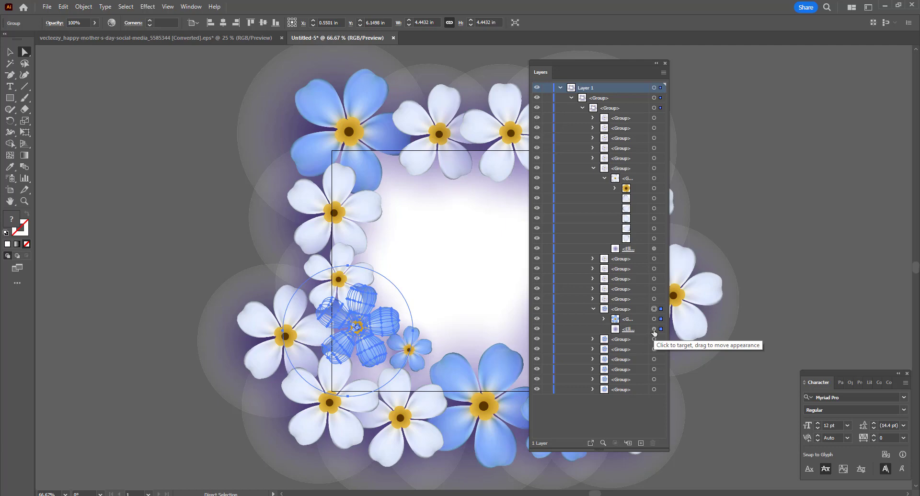
pyautogui.click(654, 330)
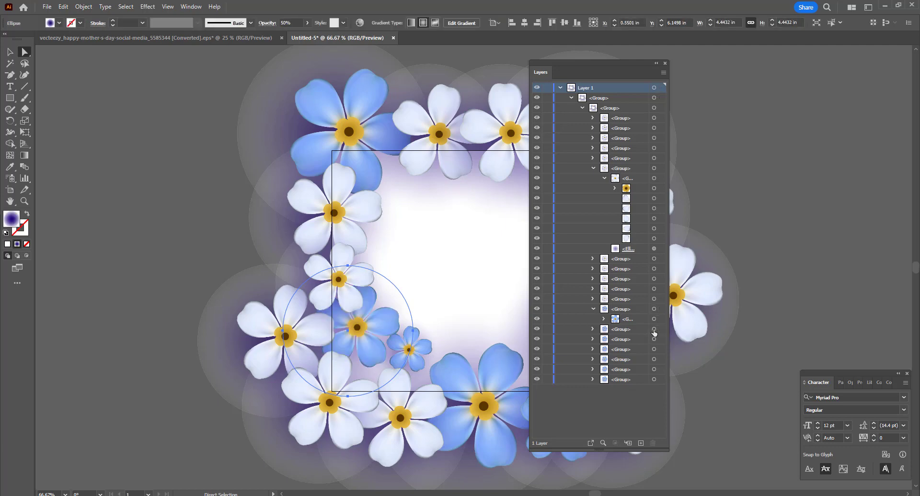
pyautogui.press('Delete')
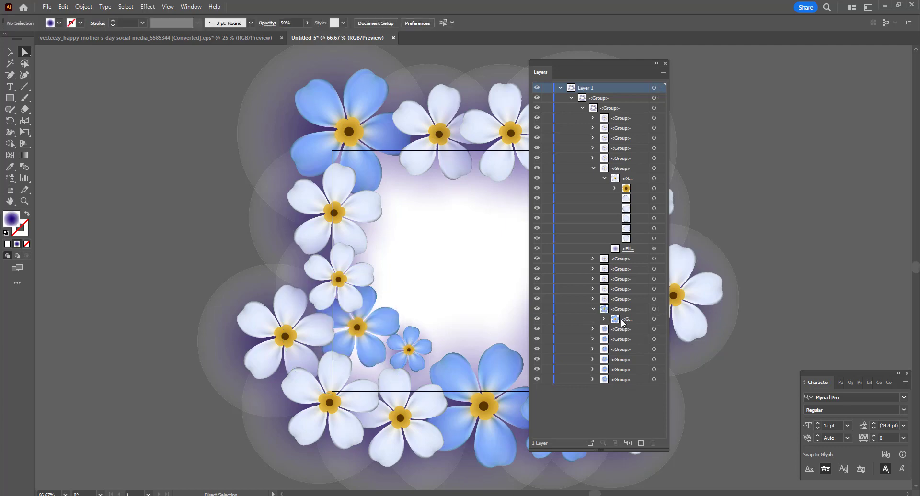
# Step: Copy the shadowless blue flower group, paste it as pixels in Photoshop and place it over the white flower's lower-right petals
pyautogui.click(654, 309)
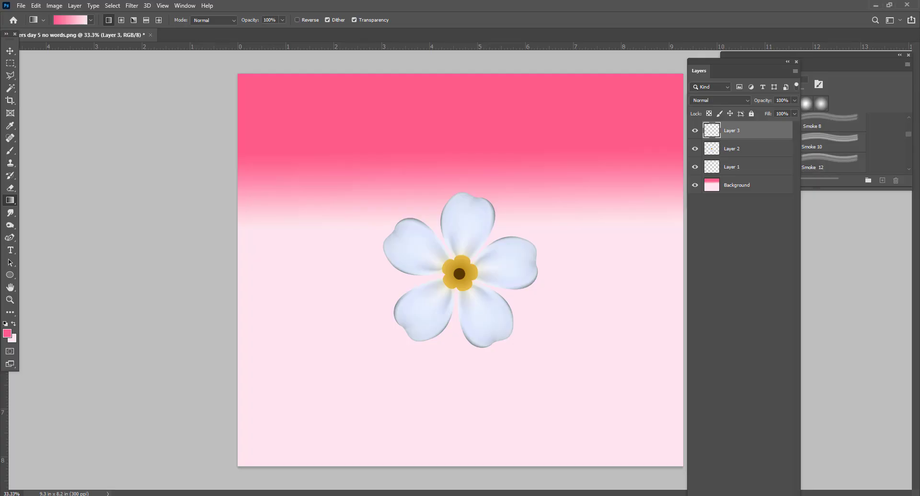
pyautogui.hotkey('ctrl', 'a')
pyautogui.hotkey('ctrl', 'v')
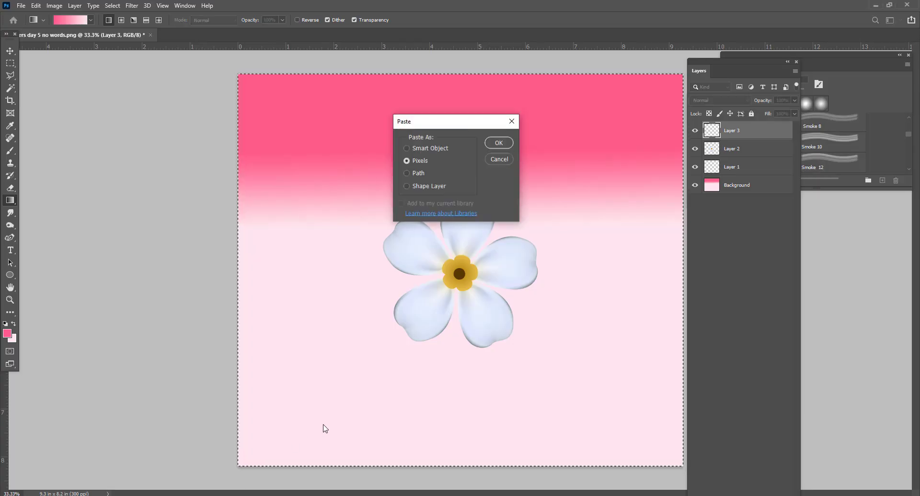
pyautogui.click(499, 143)
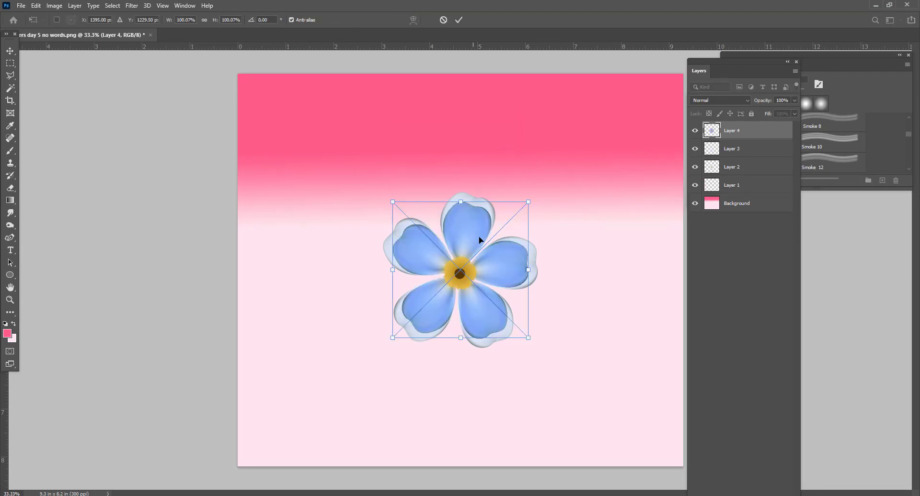
pyautogui.moveTo(479, 243); pyautogui.dragTo(547, 292)
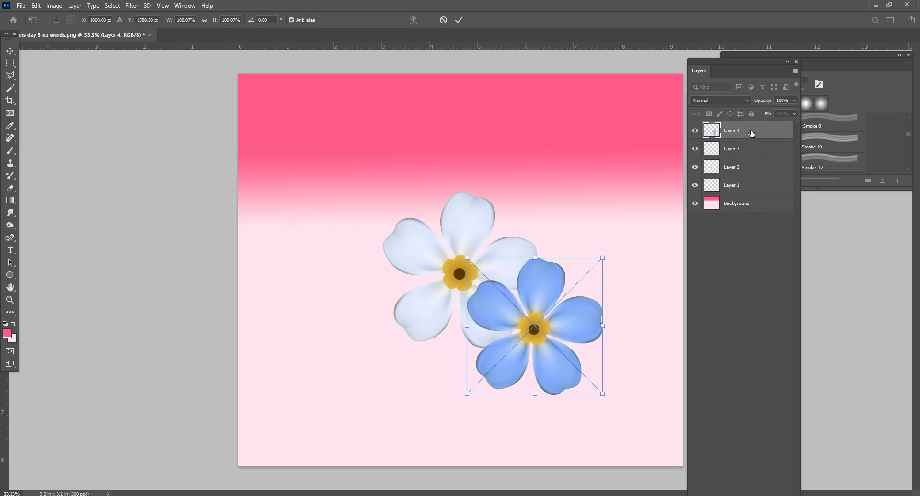
pyautogui.press('Return')
# Step: Paste three more copies of the blue flower on separate layers at the canvas centre
pyautogui.press('g')
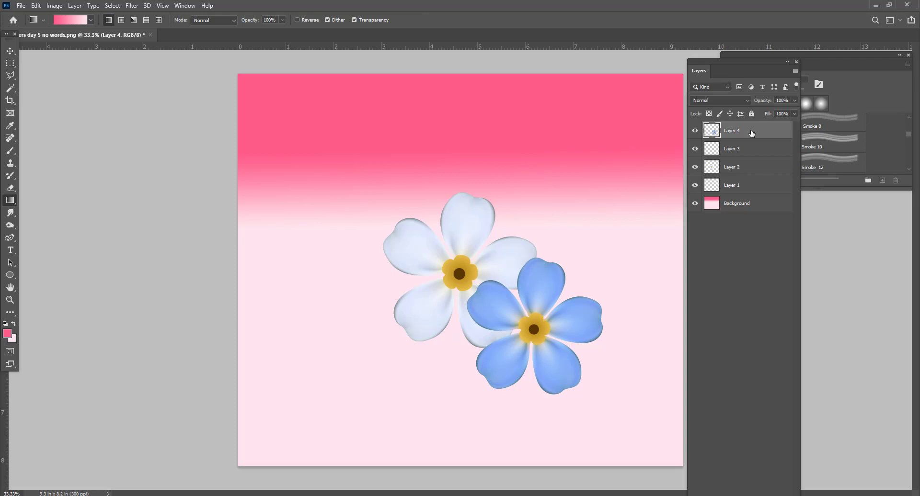
pyautogui.hotkey('ctrl', 'v')
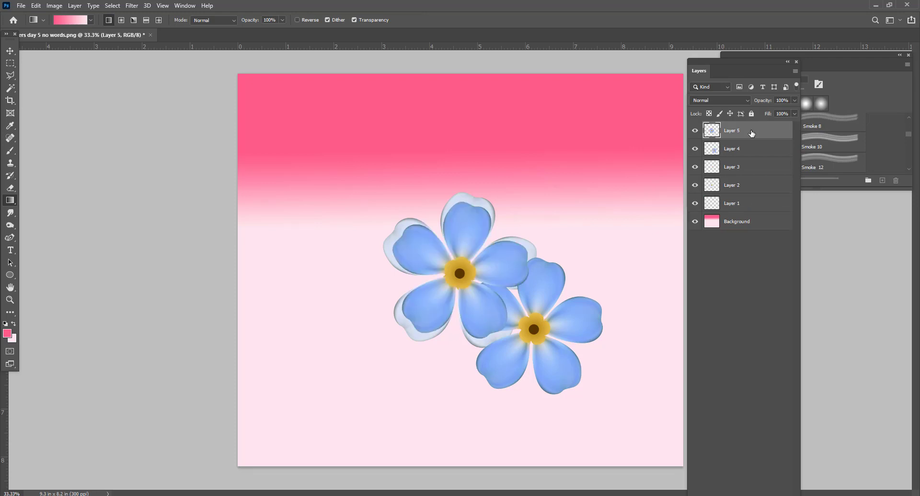
pyautogui.hotkey('ctrl', 'v')
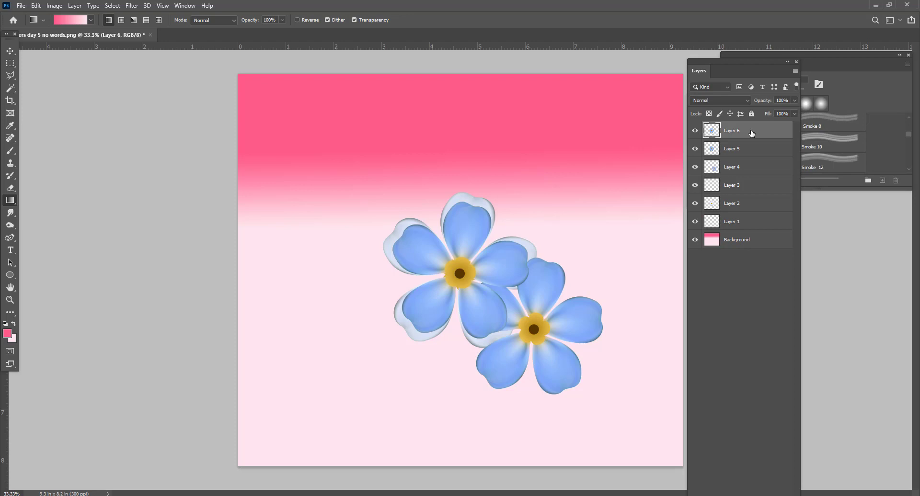
pyautogui.press('v')
pyautogui.hotkey('ctrl', 'v')
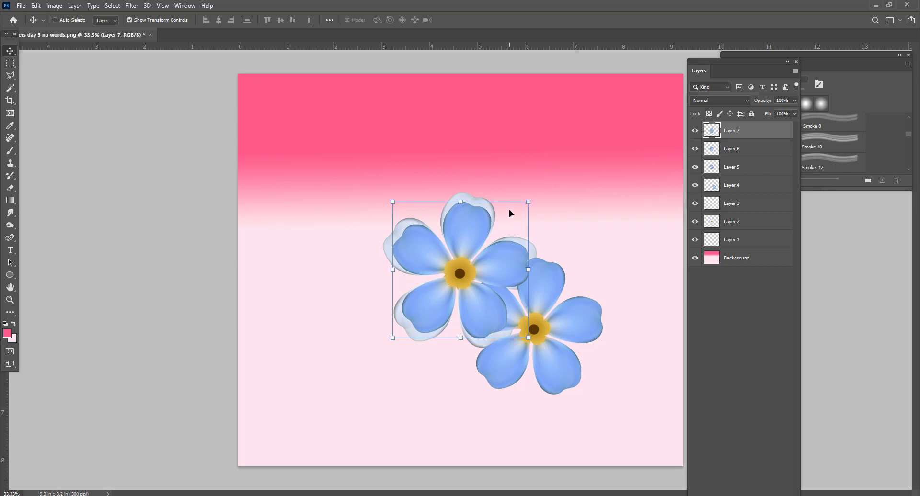
# Step: Scale the blue flower on Layer 7 proportionally to about 35% and place it just above the white flower's top petal
pyautogui.click(510, 213)
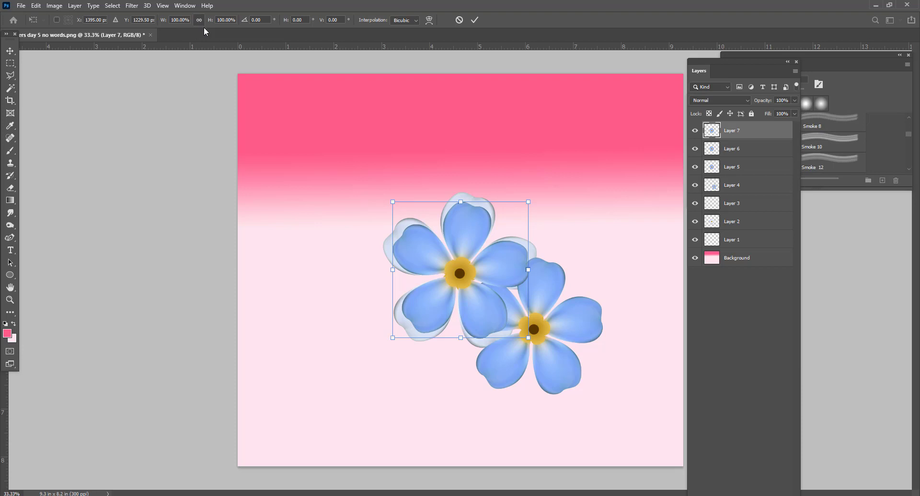
pyautogui.click(200, 21)
pyautogui.moveTo(527, 204); pyautogui.dragTo(393, 203)
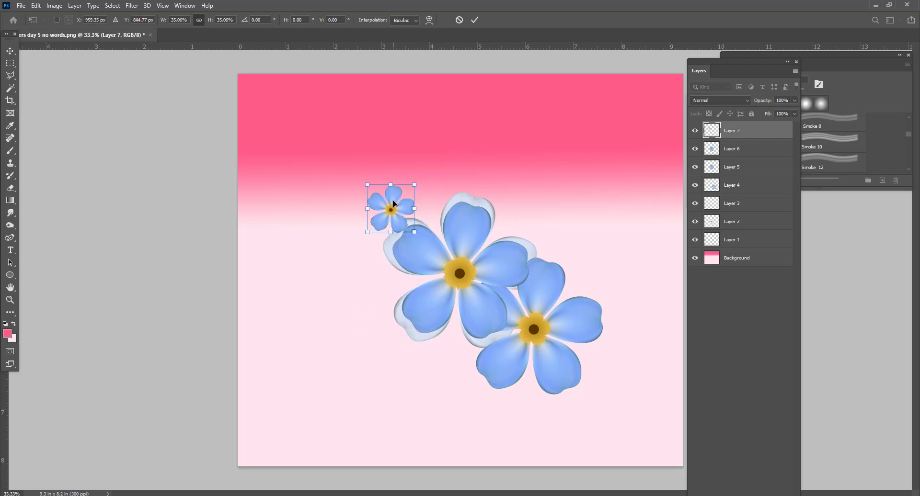
pyautogui.moveTo(392, 197); pyautogui.dragTo(442, 161)
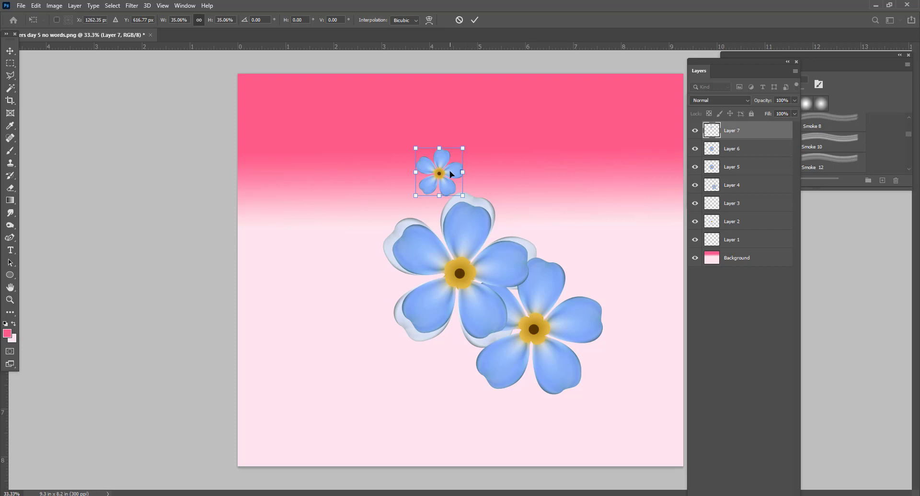
# Step: Scale the blue flower on Layer 6 to about 54%, place it beside the smallest flower's right side and rotate it about 24°
pyautogui.click(747, 149)
pyautogui.click(746, 150)
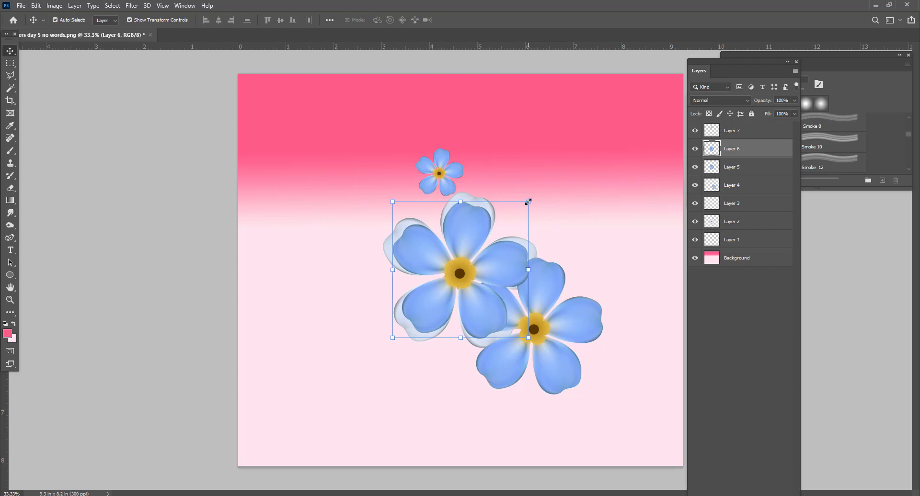
pyautogui.moveTo(528, 202); pyautogui.dragTo(465, 265)
pyautogui.moveTo(446, 300); pyautogui.dragTo(520, 169)
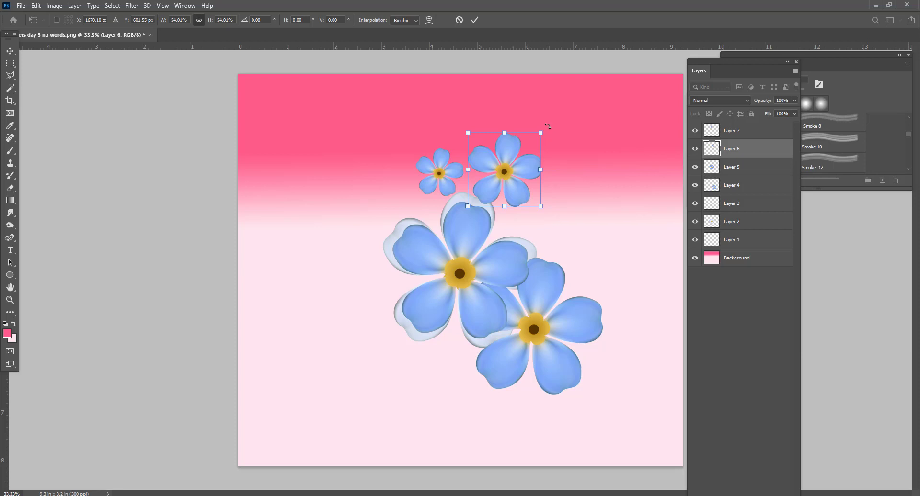
pyautogui.moveTo(549, 128); pyautogui.dragTo(529, 177)
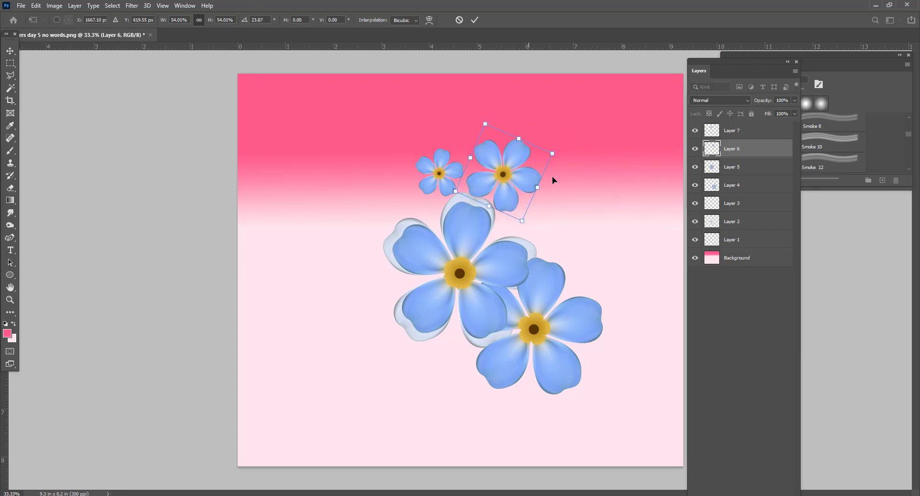
# Step: Scale the blue flower on Layer 5 to about 81%, place it at the white flower's upper left and rotate it about 48°
pyautogui.click(747, 169)
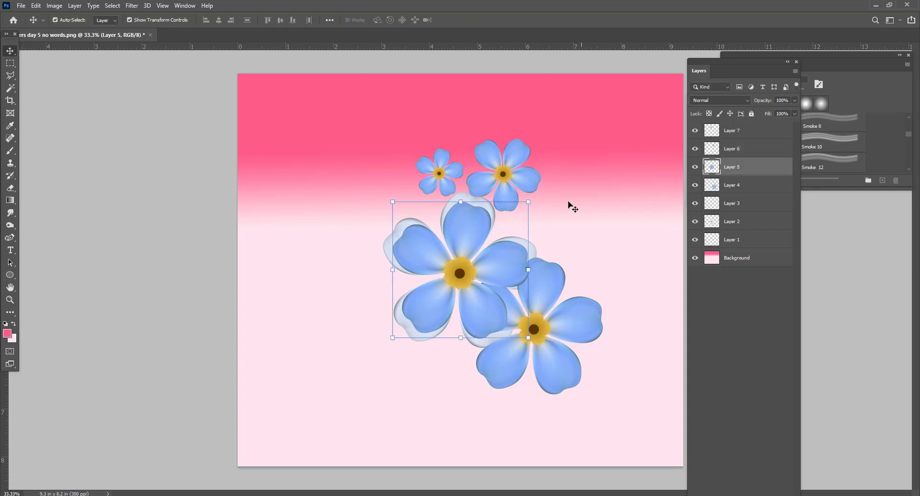
pyautogui.moveTo(528, 201); pyautogui.dragTo(475, 253)
pyautogui.moveTo(488, 235); pyautogui.dragTo(502, 229)
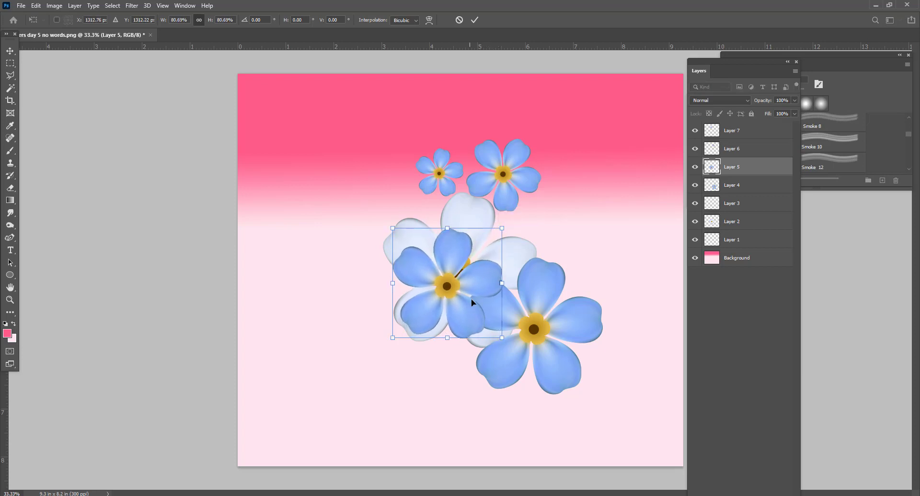
pyautogui.moveTo(483, 276); pyautogui.dragTo(415, 204)
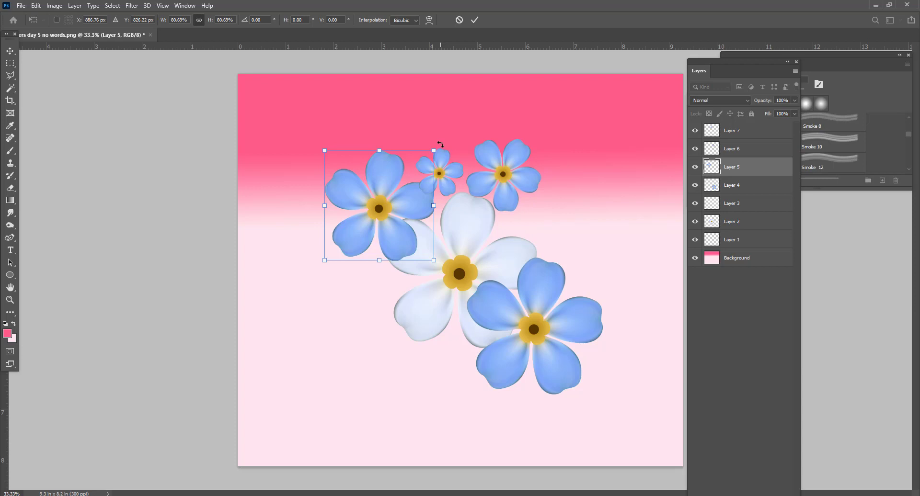
pyautogui.moveTo(440, 144); pyautogui.dragTo(450, 209)
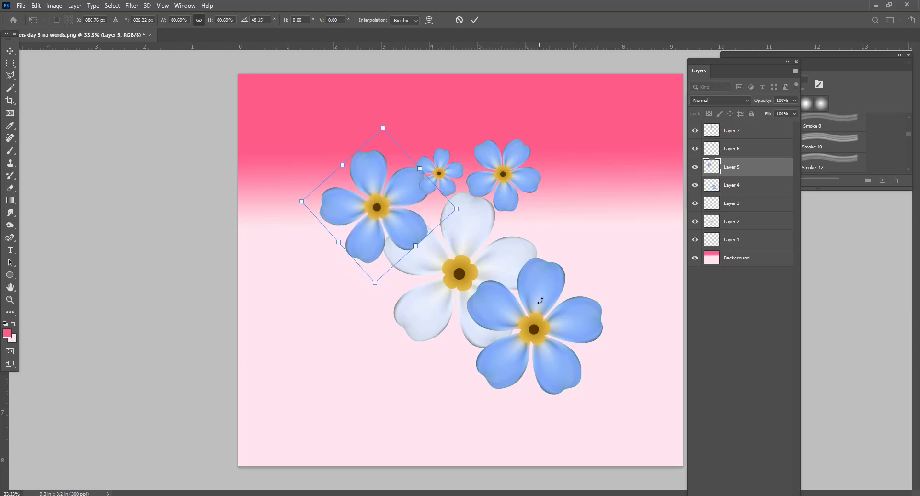
# Step: Scale the blue flower on Layer 4 proportionally to about 26% and place it below the white flower's lower petals
pyautogui.press('Return')
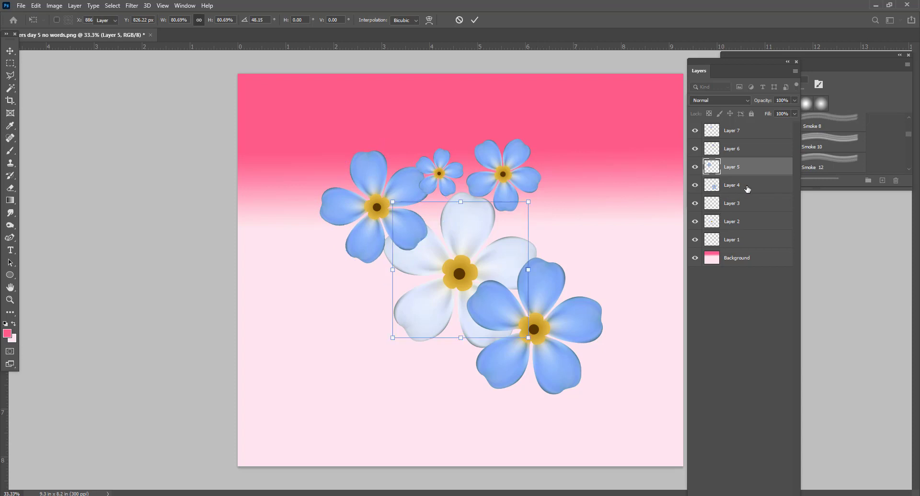
pyautogui.click(726, 192)
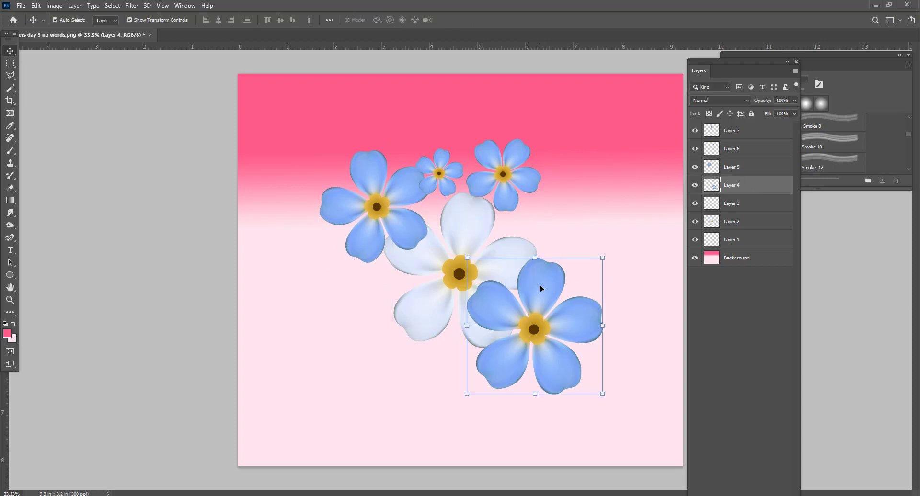
pyautogui.moveTo(551, 294); pyautogui.dragTo(498, 295)
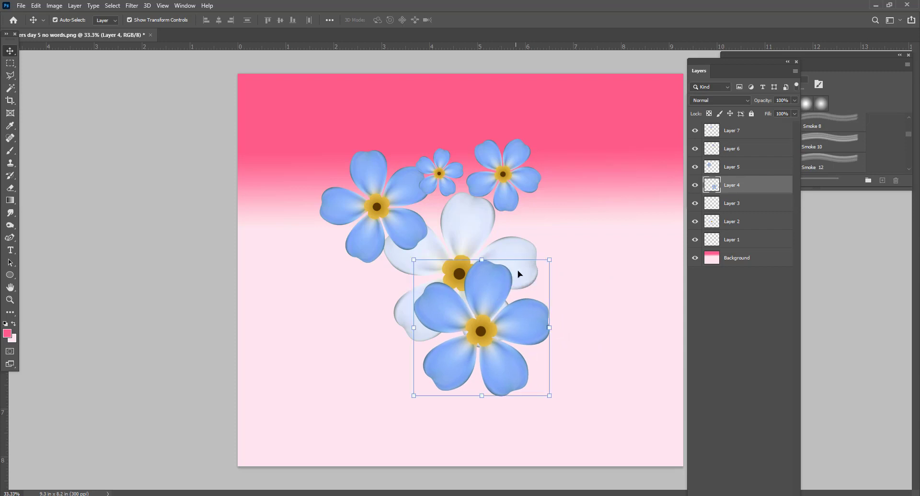
pyautogui.moveTo(548, 260); pyautogui.dragTo(448, 362)
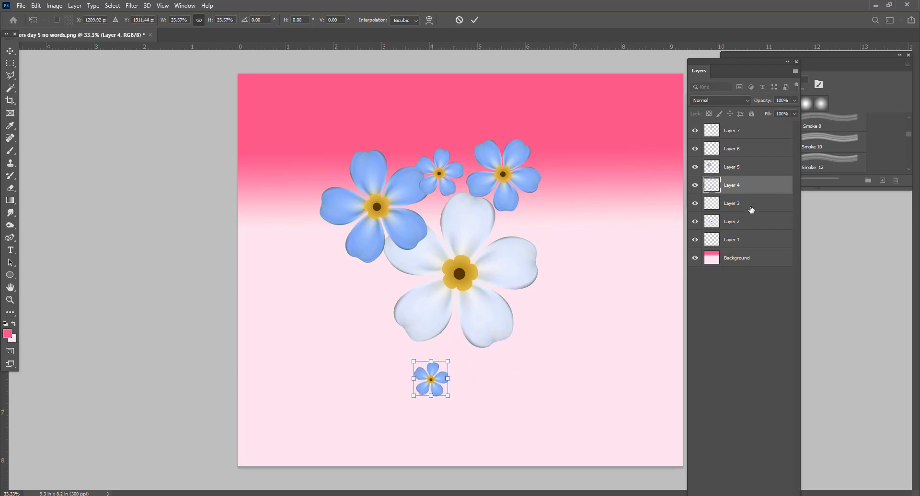
# Step: Check Layer 3's content by toggling its visibility, then delete the layer
pyautogui.click(750, 207)
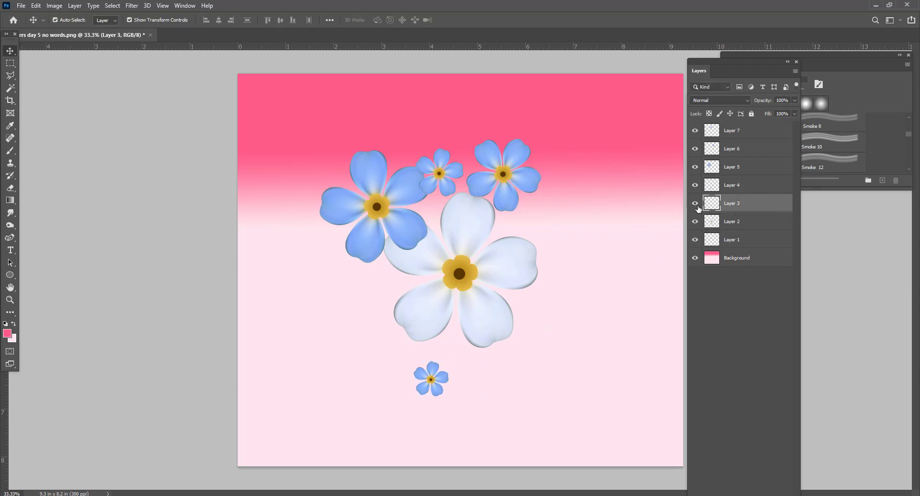
pyautogui.click(696, 205)
pyautogui.click(696, 204)
pyautogui.press('Delete')
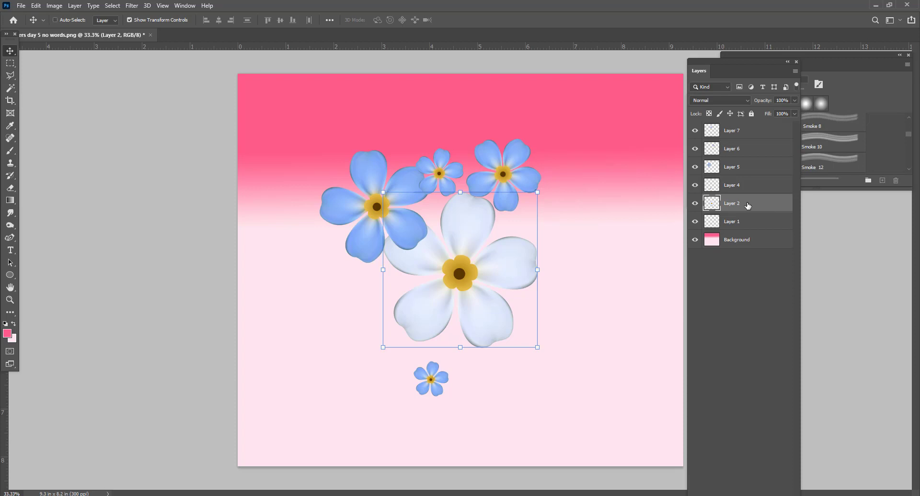
# Step: Duplicate the white flower on Layer 2 four times
pyautogui.hotkey('ctrl', 'j')
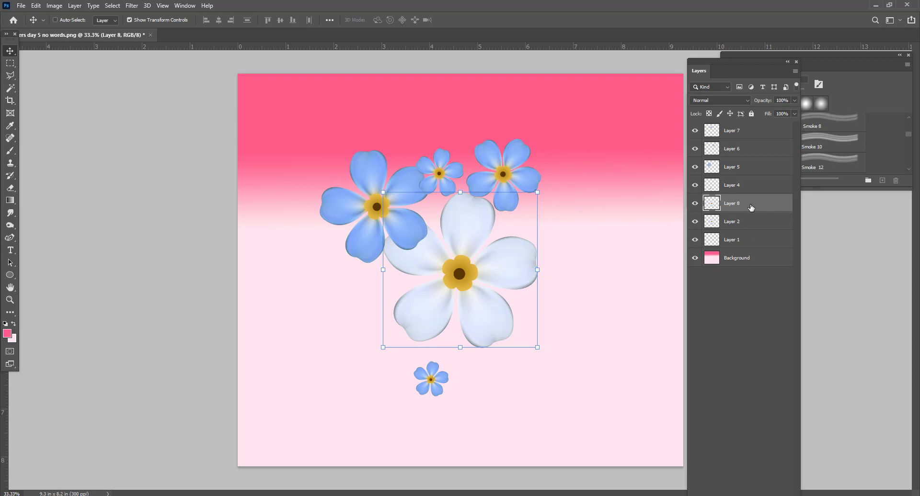
pyautogui.hotkey('ctrl', 'j')
pyautogui.hotkey('ctrl', 'j')
pyautogui.hotkey('ctrl', 'j')
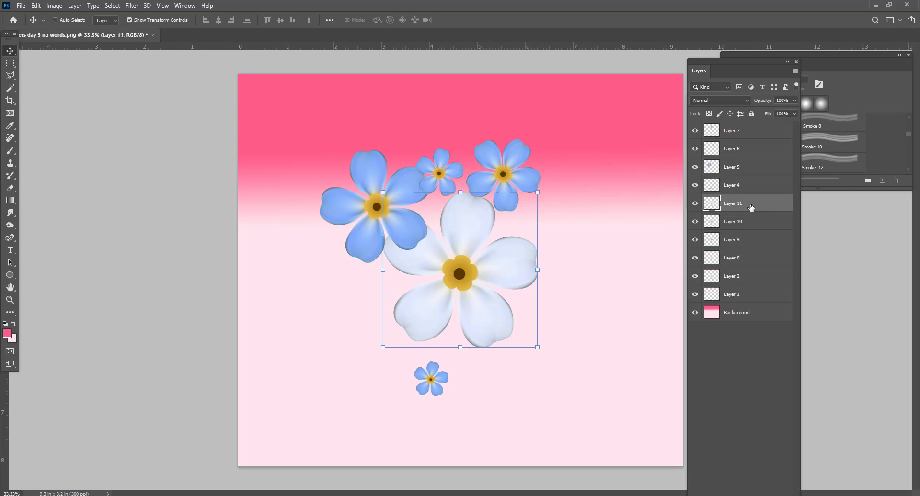
# Step: Spread the five white flowers apart: upper right, lower right, lower left, bottom centre and upper left of the canvas
pyautogui.moveTo(518, 267); pyautogui.dragTo(646, 171)
pyautogui.moveTo(501, 281); pyautogui.dragTo(635, 348)
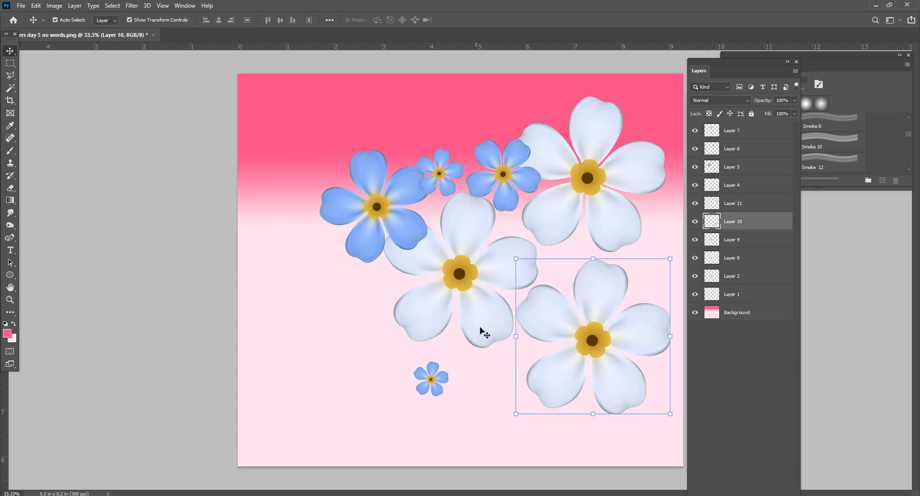
pyautogui.moveTo(484, 333); pyautogui.dragTo(341, 384)
pyautogui.moveTo(481, 314); pyautogui.dragTo(501, 396)
pyautogui.moveTo(468, 242); pyautogui.dragTo(347, 150)
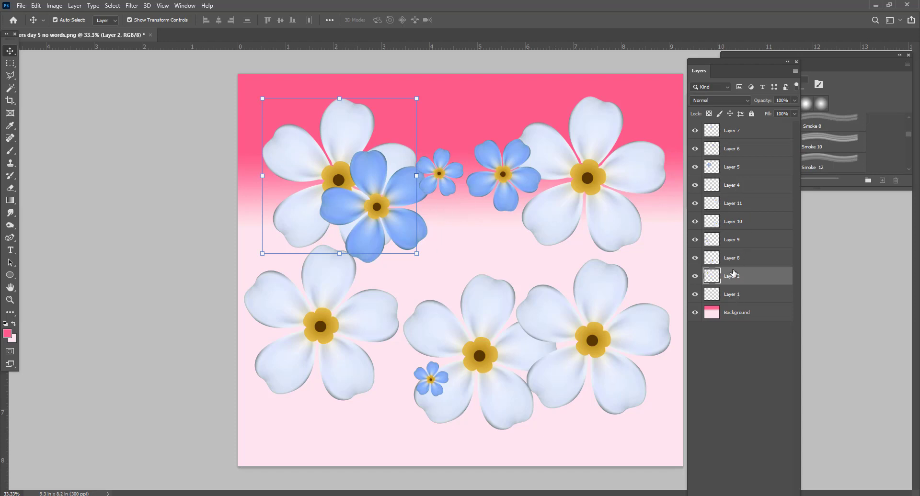
# Step: Scale the white flower on Layer 11 to about 30% and Layer 10's to about 56%, placing the latter beside the medium blue flower
pyautogui.click(757, 206)
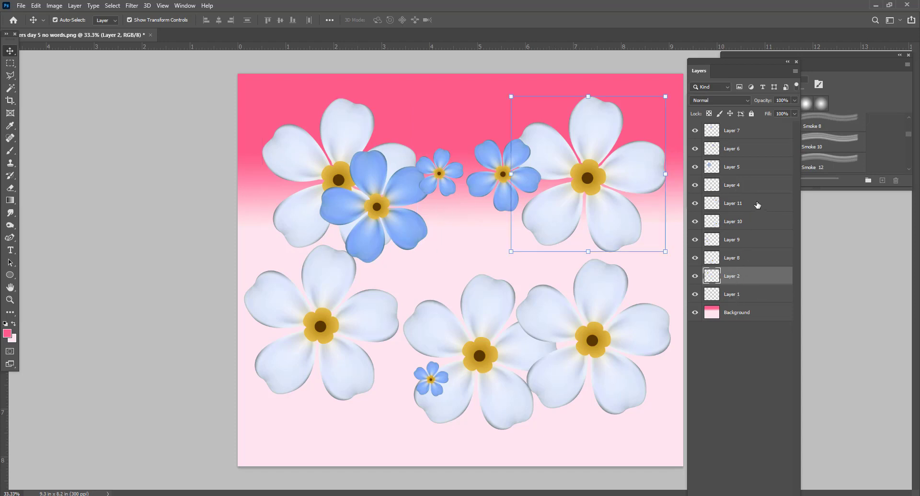
pyautogui.moveTo(666, 252); pyautogui.dragTo(552, 144)
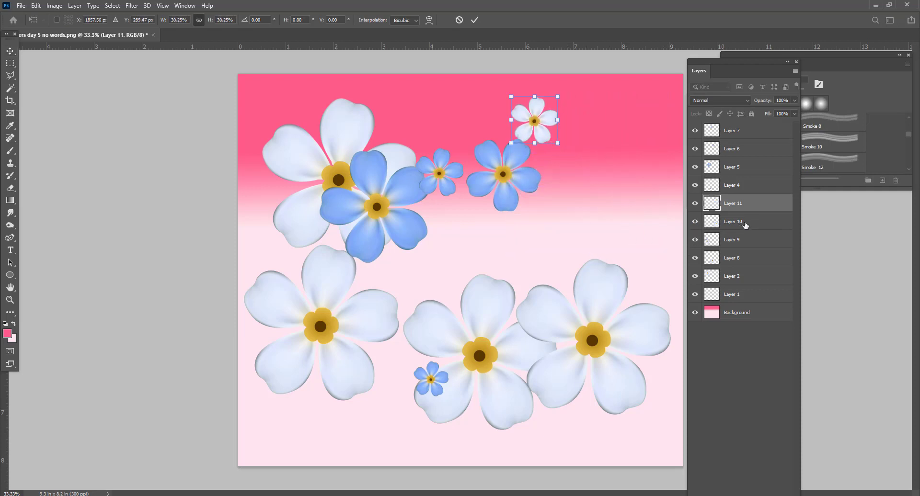
pyautogui.click(749, 224)
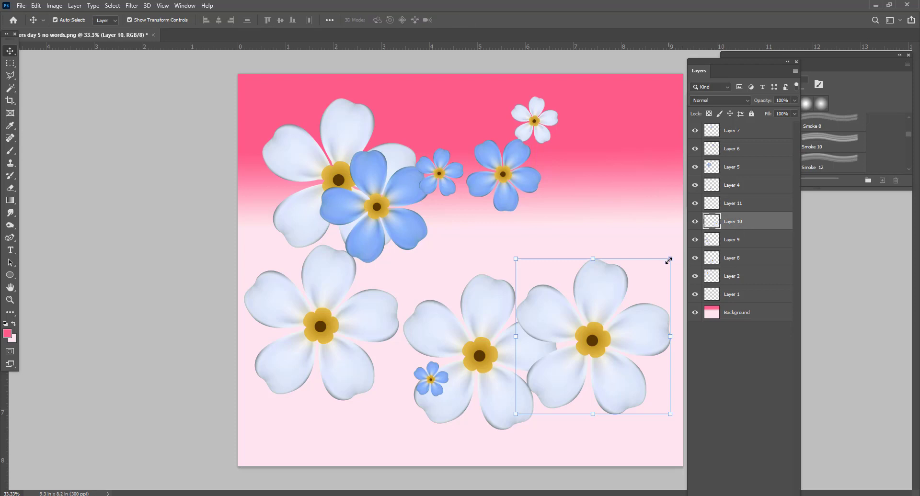
pyautogui.moveTo(669, 259); pyautogui.dragTo(601, 330)
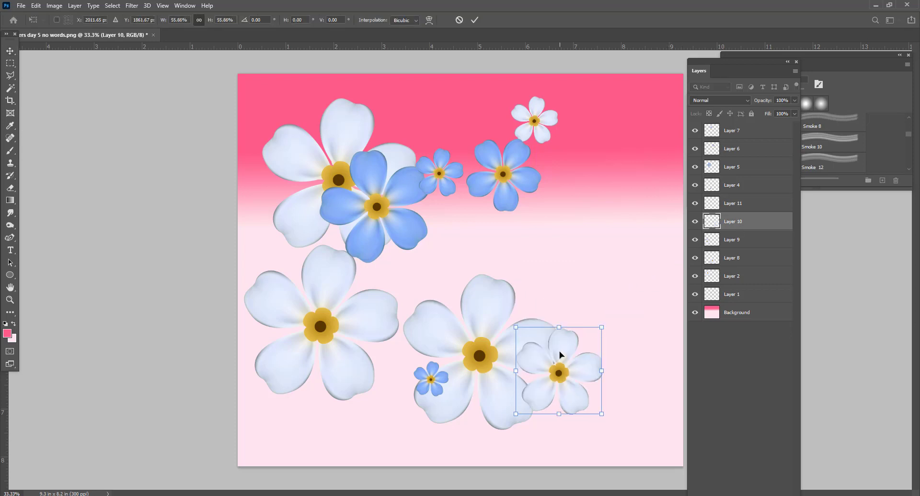
pyautogui.moveTo(561, 355); pyautogui.dragTo(580, 153)
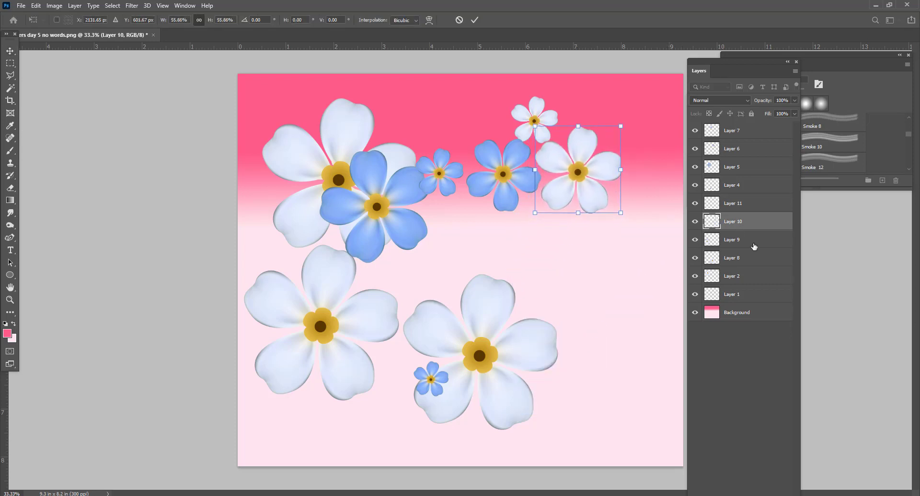
# Step: Scale the white flower on Layer 9 proportionally to about 23% and place it beside the small lower blue flower
pyautogui.click(754, 241)
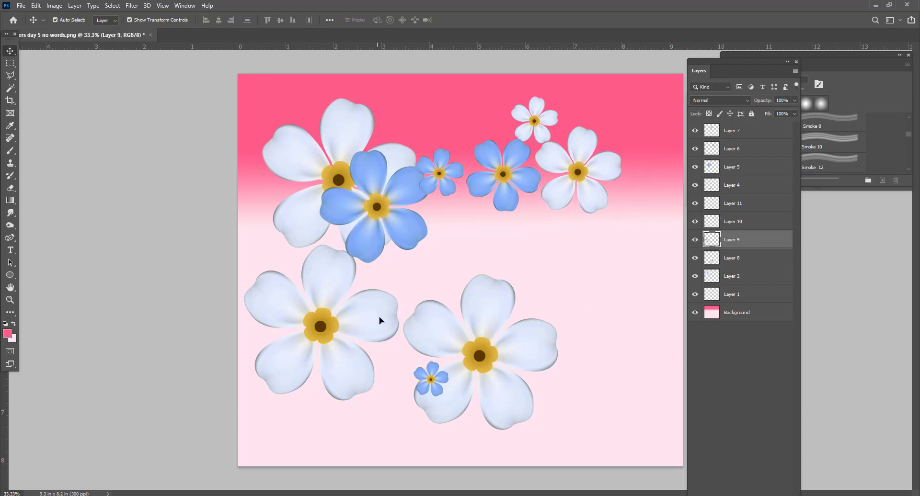
pyautogui.moveTo(380, 317); pyautogui.dragTo(617, 267)
pyautogui.moveTo(635, 196); pyautogui.dragTo(520, 320)
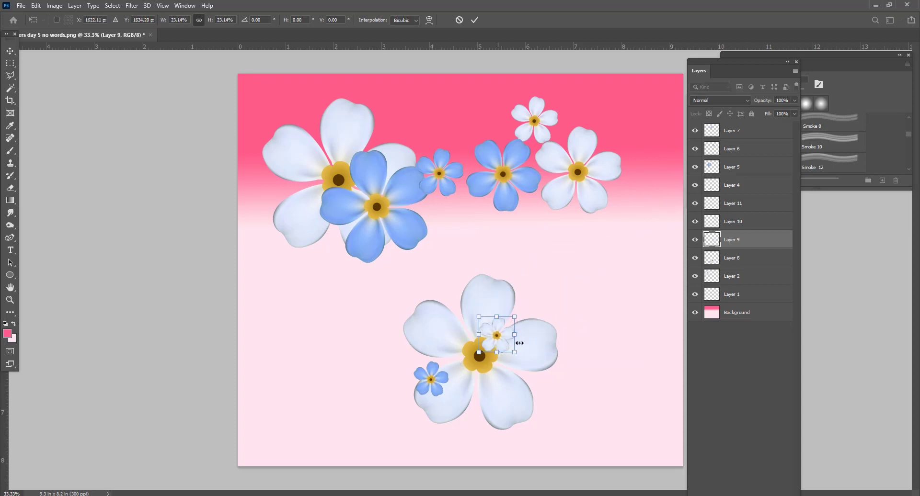
pyautogui.moveTo(482, 349); pyautogui.dragTo(377, 374)
# Step: Scale the white flower on Layer 8 to about 81%, rotate it about 23° and place it below the medium white flower
pyautogui.click(749, 259)
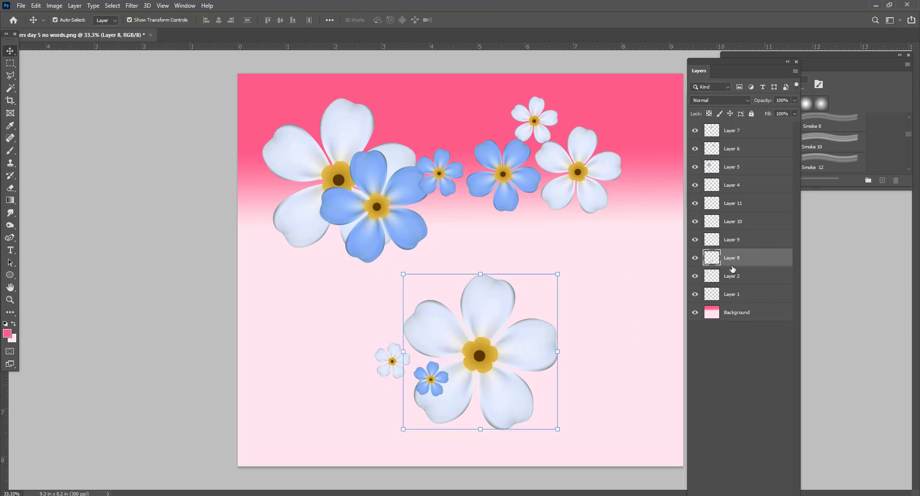
pyautogui.moveTo(559, 273); pyautogui.dragTo(556, 332)
pyautogui.moveTo(488, 329); pyautogui.dragTo(611, 242)
# Step: Move the white flower on Layer 2 to the canvas centre and scale it proportionally to about 88%
pyautogui.click(752, 275)
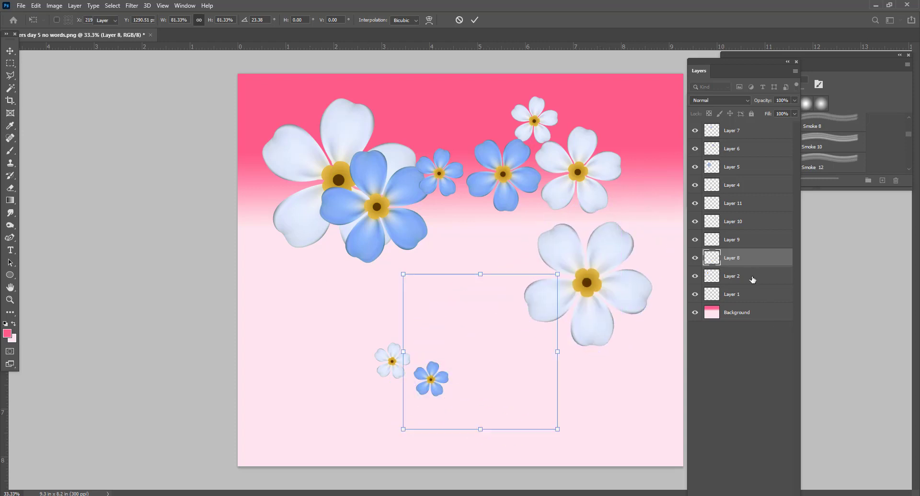
pyautogui.moveTo(375, 191); pyautogui.dragTo(487, 306)
pyautogui.moveTo(537, 221); pyautogui.dragTo(517, 237)
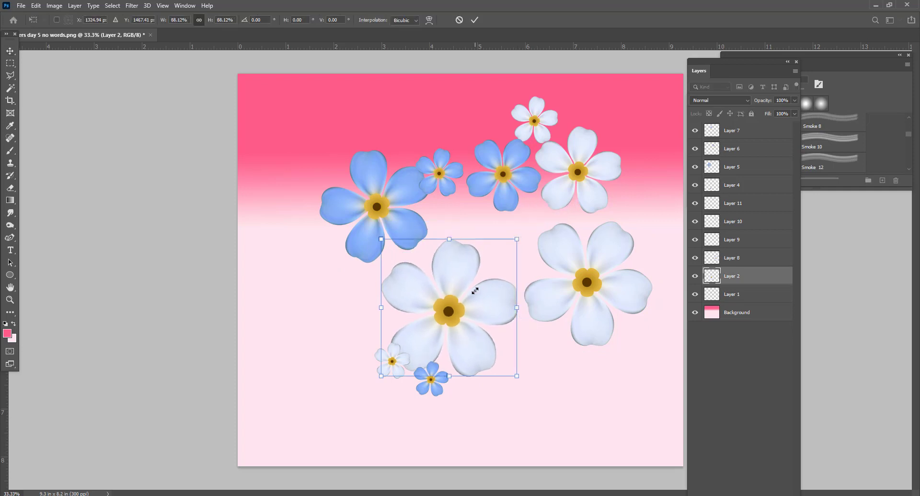
pyautogui.press('Return')
# Step: Move the medium blue flower onto the central white flower's top petal and set the medium white flower against its upper right
pyautogui.click(757, 369)
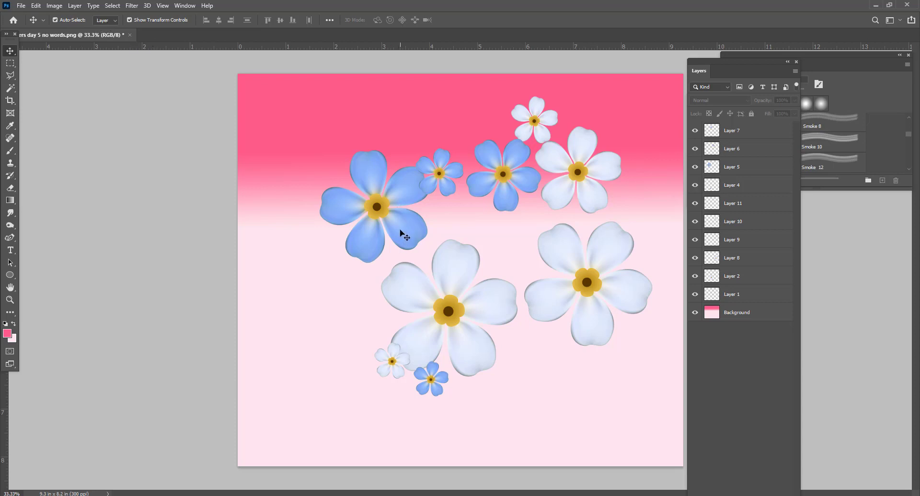
pyautogui.click(404, 236)
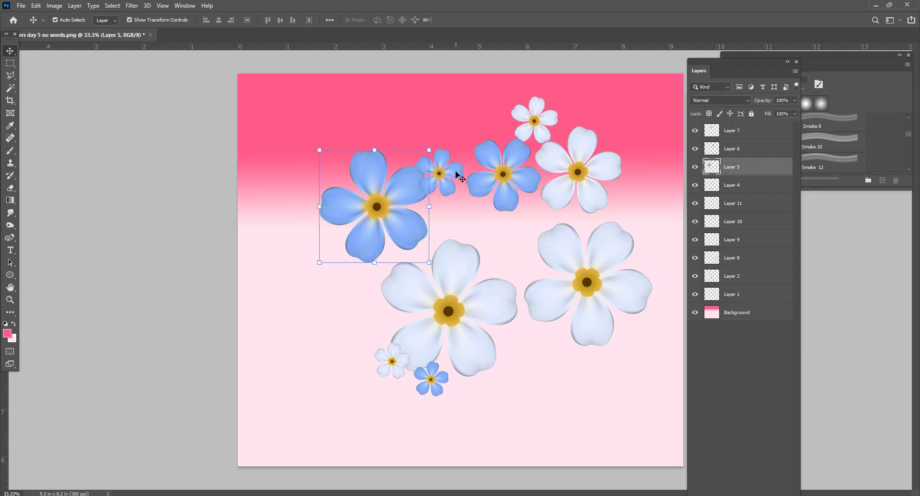
pyautogui.click(492, 163)
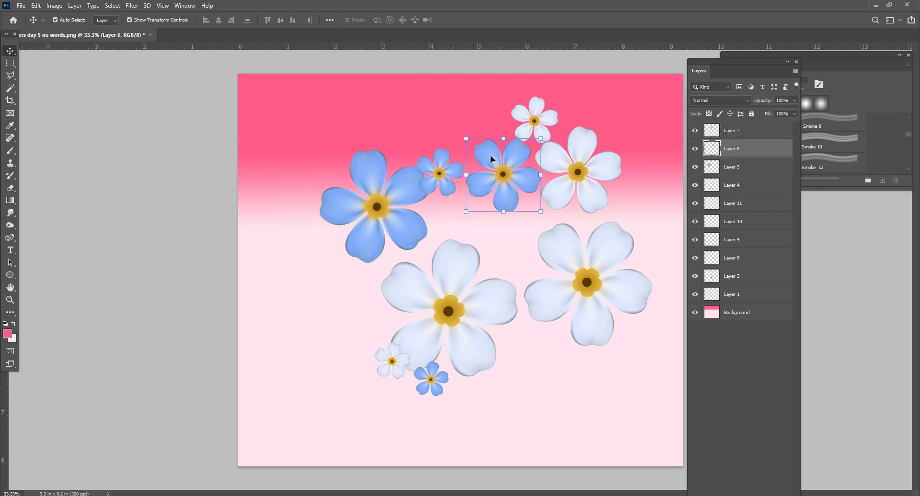
pyautogui.moveTo(491, 159); pyautogui.dragTo(464, 211)
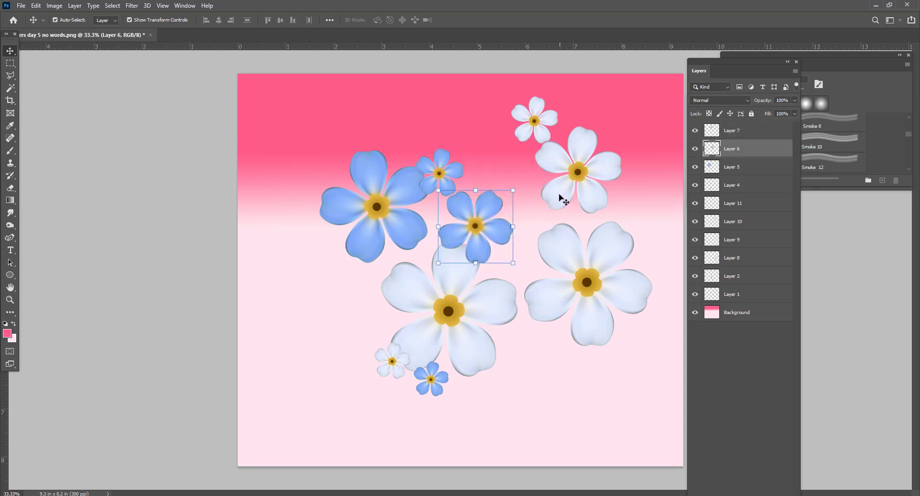
pyautogui.moveTo(559, 197); pyautogui.dragTo(495, 216)
# Step: Cluster the two large white flowers, the large blue flower and the medium blue flower around the canvas's bottom centre
pyautogui.moveTo(460, 287); pyautogui.dragTo(494, 386)
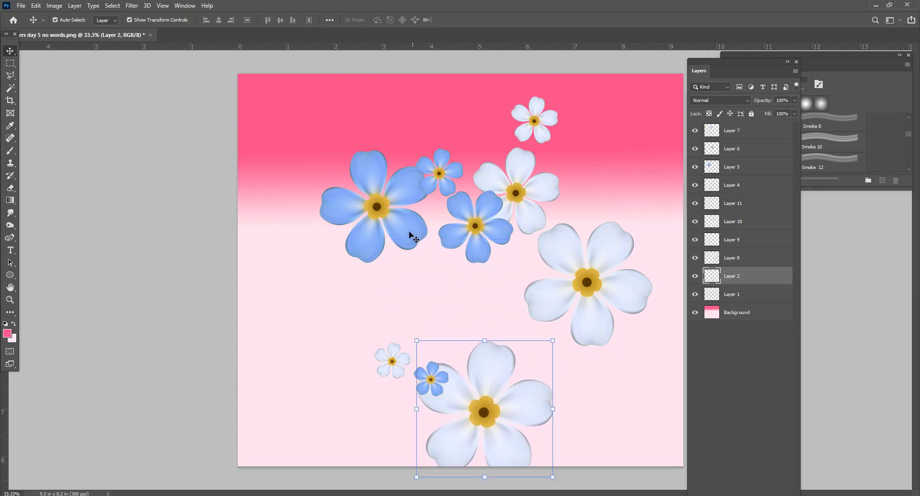
pyautogui.moveTo(410, 233); pyautogui.dragTo(563, 396)
pyautogui.moveTo(606, 251); pyautogui.dragTo(472, 298)
pyautogui.moveTo(483, 246); pyautogui.dragTo(469, 408)
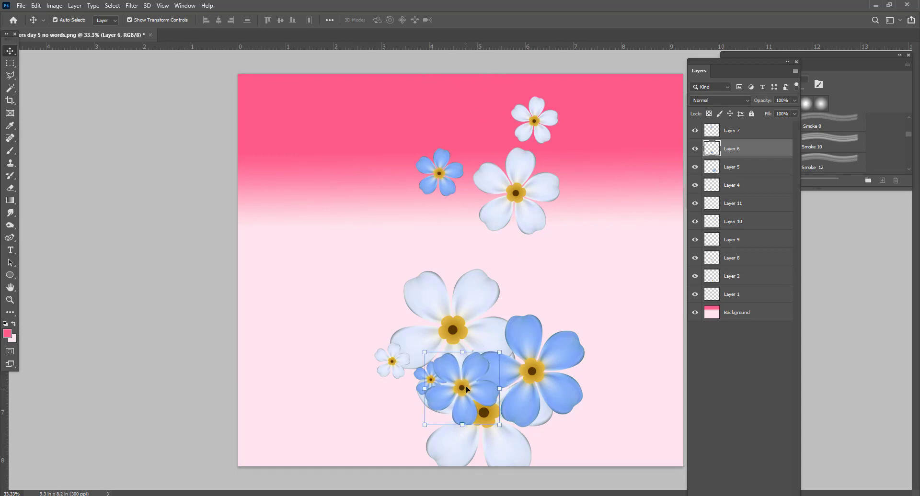
pyautogui.moveTo(471, 370); pyautogui.dragTo(463, 368)
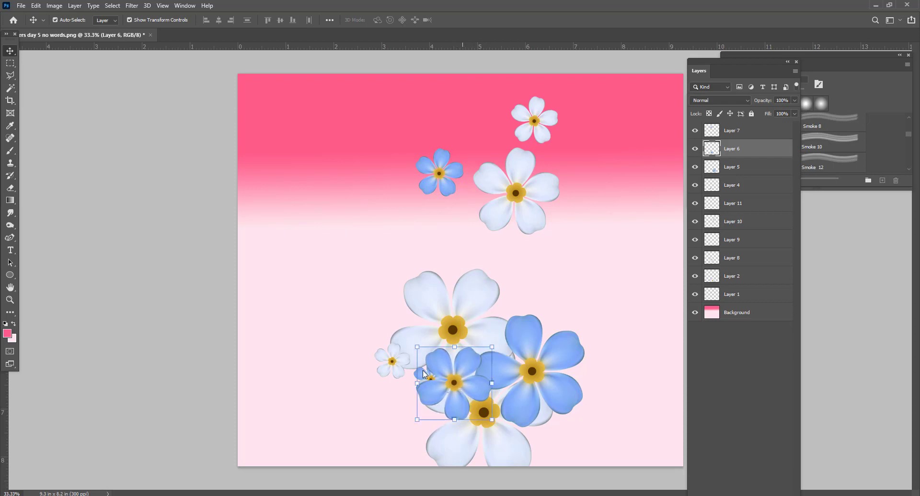
# Step: Place the smallest white flower over the large blue flower's upper-left edge and bring Layer 9 to the top of the stack
pyautogui.moveTo(399, 369); pyautogui.dragTo(508, 355)
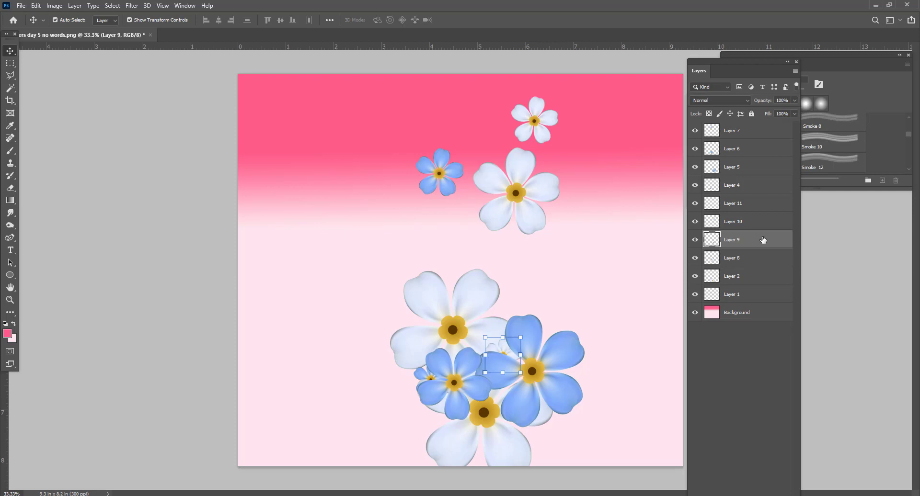
pyautogui.moveTo(761, 243); pyautogui.dragTo(761, 130)
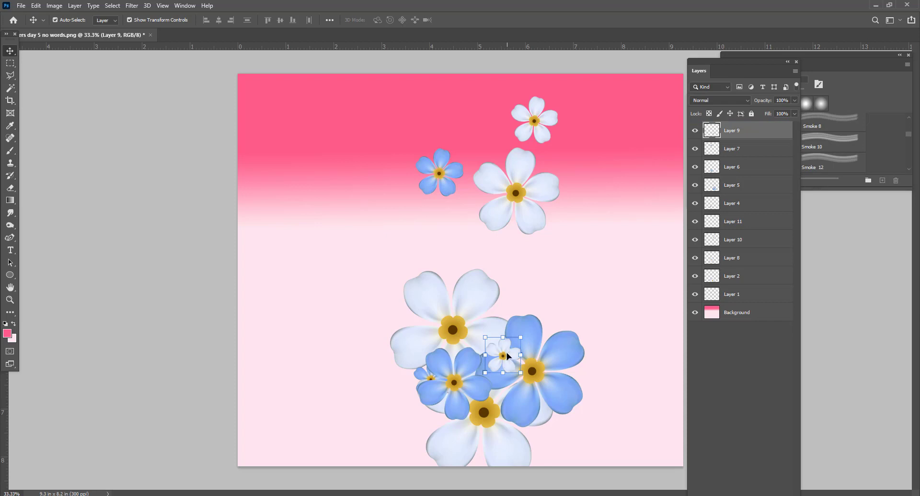
pyautogui.moveTo(508, 355); pyautogui.dragTo(511, 350)
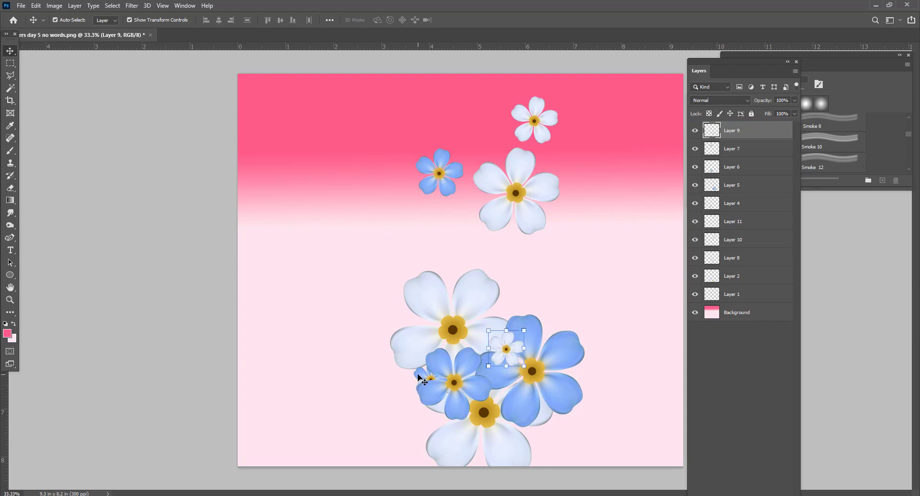
# Step: Bring Layer 4 to the top of the stack and place its small blue flower above the upper large white flower's centre
pyautogui.click(418, 378)
pyautogui.moveTo(420, 379); pyautogui.dragTo(345, 307)
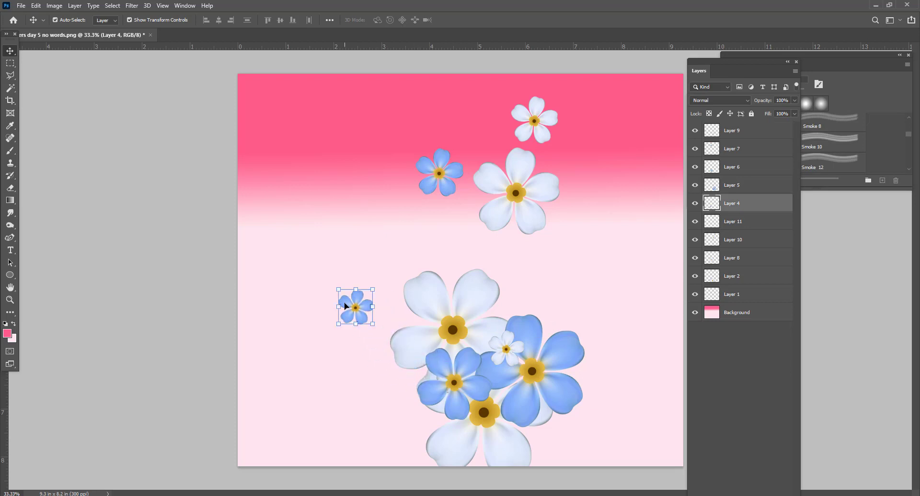
pyautogui.moveTo(759, 209); pyautogui.dragTo(757, 126)
pyautogui.moveTo(355, 314); pyautogui.dragTo(447, 310)
# Step: Move the medium white flower and the remaining small blue and white flowers onto the top of the bouquet, then select Layer 2
pyautogui.moveTo(546, 196); pyautogui.dragTo(541, 292)
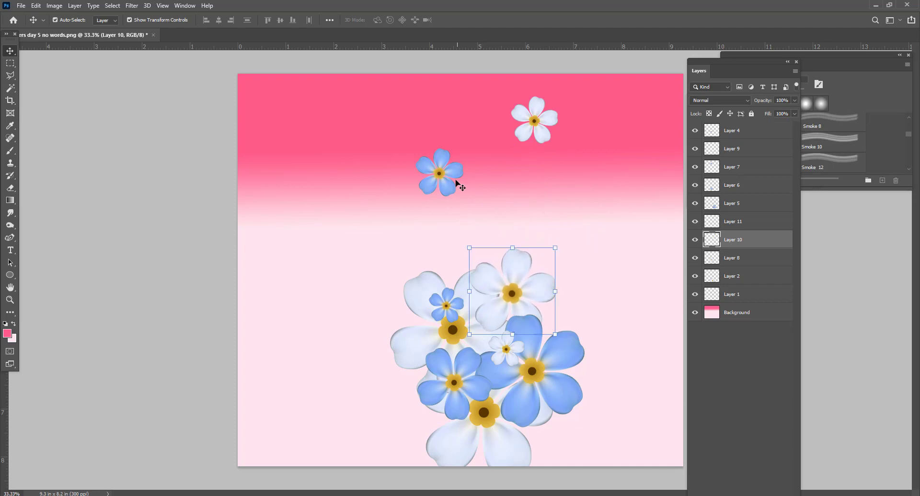
pyautogui.moveTo(455, 191); pyautogui.dragTo(475, 273)
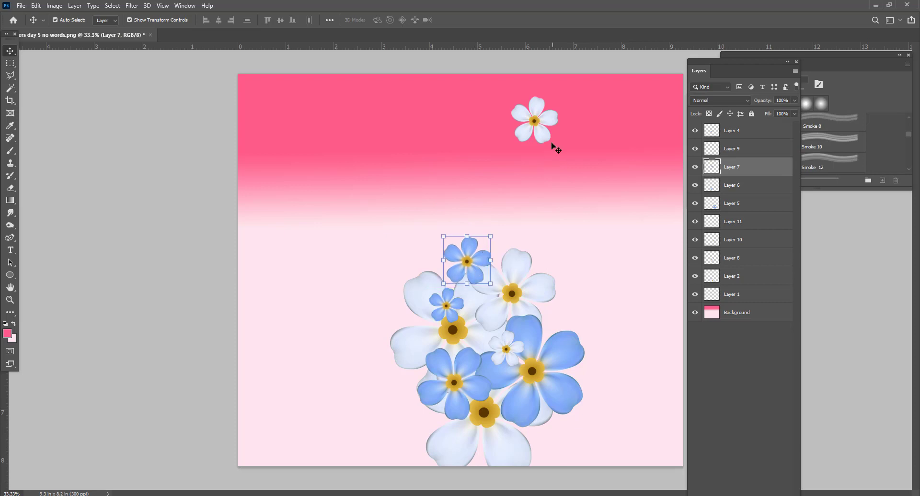
pyautogui.moveTo(545, 135); pyautogui.dragTo(519, 268)
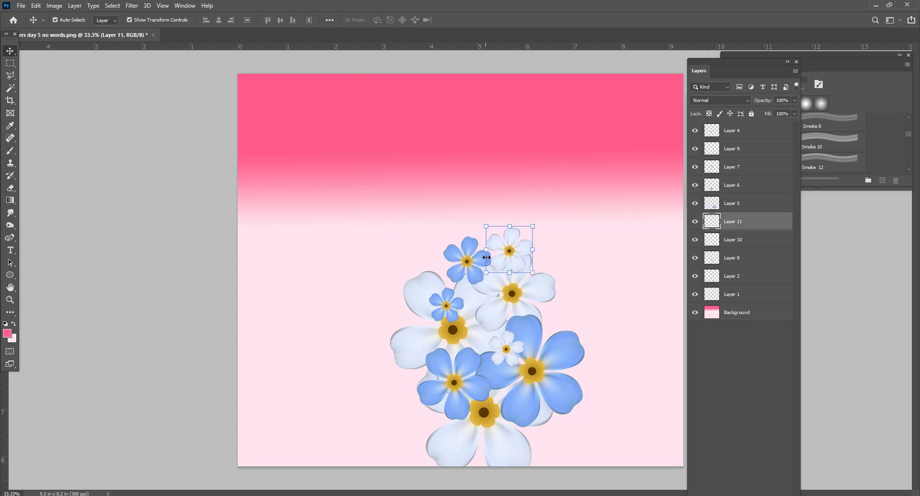
pyautogui.click(757, 278)
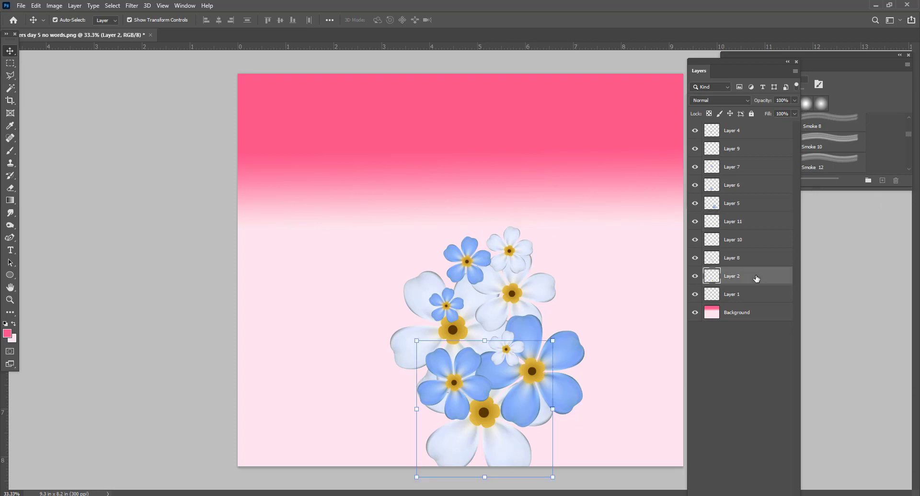
# Step: Group all the flower layers from Layer 2 up to Layer 4 and duplicate the group under its suggested name
pyautogui.keyDown('shift'); pyautogui.click(749, 132); pyautogui.keyUp('shift')
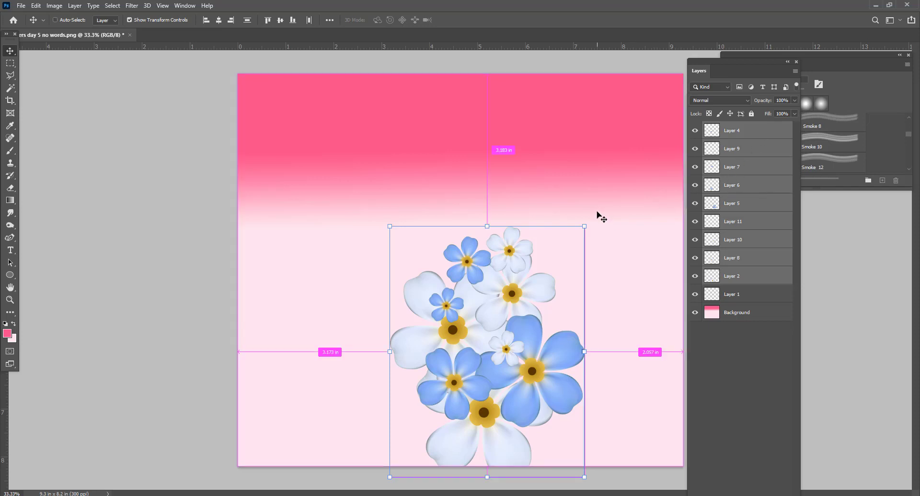
pyautogui.hotkey('ctrl', 'g')
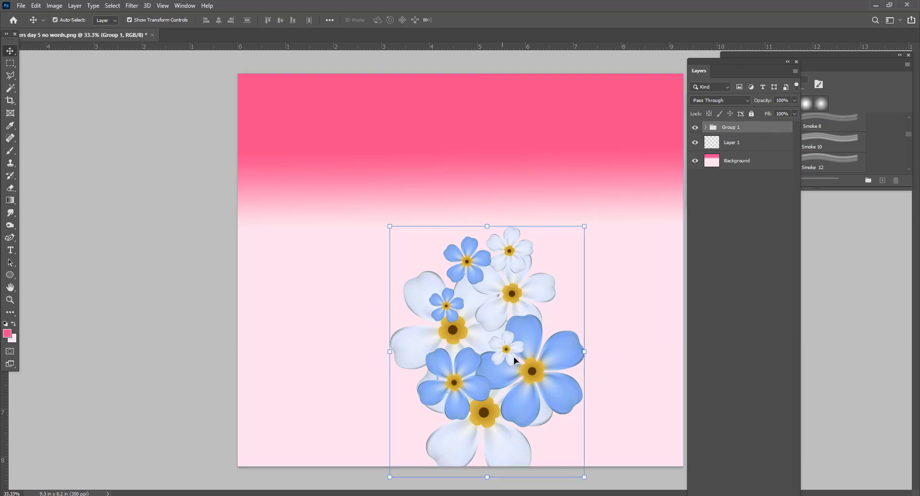
pyautogui.rightClick(760, 130)
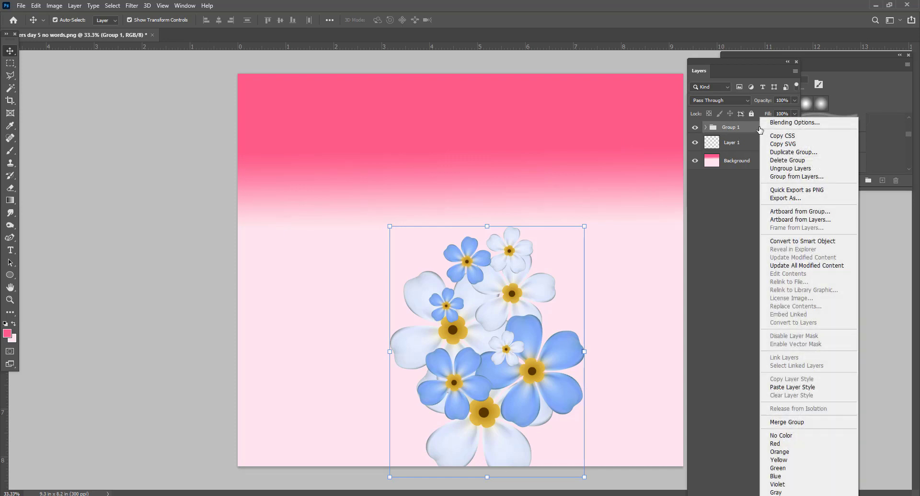
pyautogui.click(777, 153)
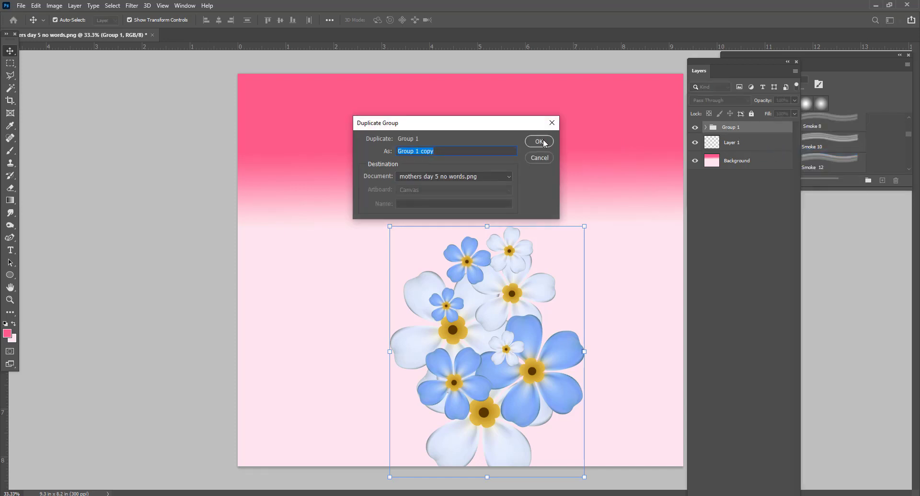
pyautogui.click(540, 142)
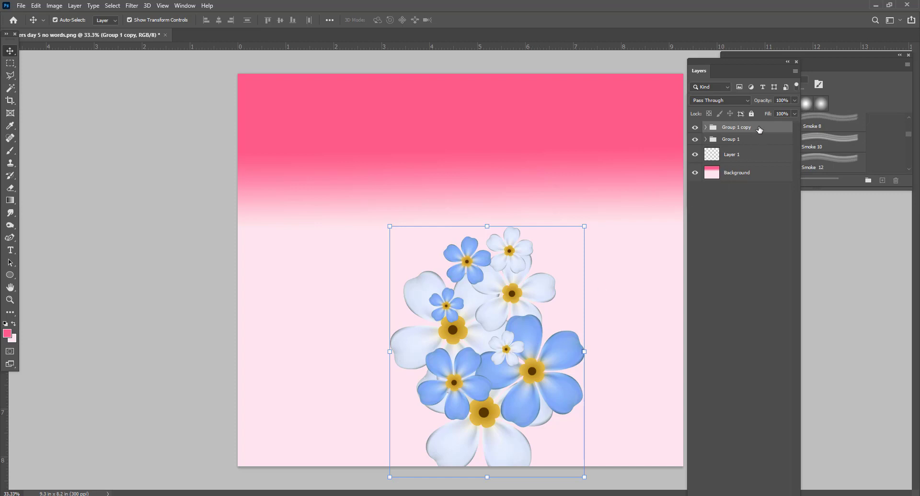
pyautogui.click(706, 128)
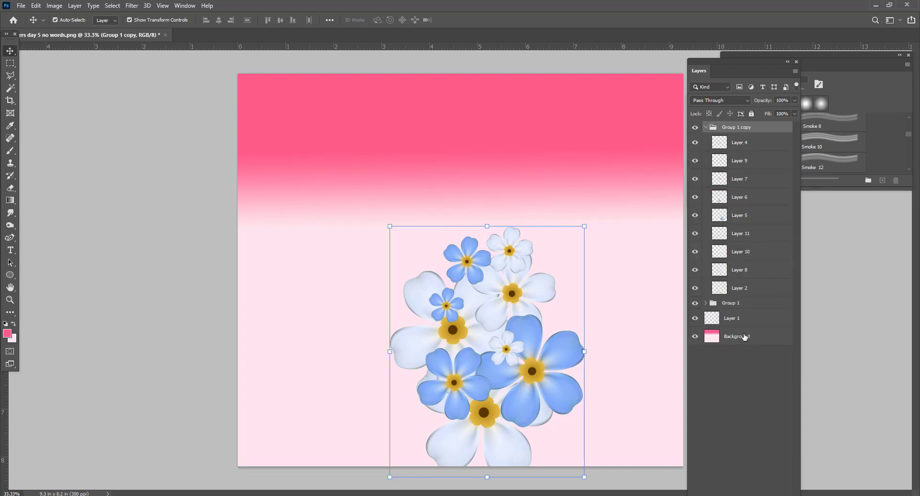
pyautogui.click(706, 127)
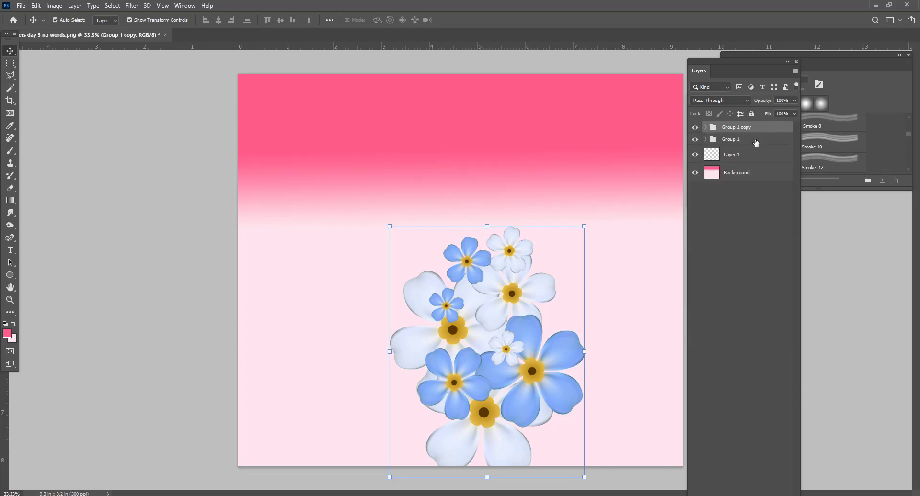
pyautogui.click(706, 139)
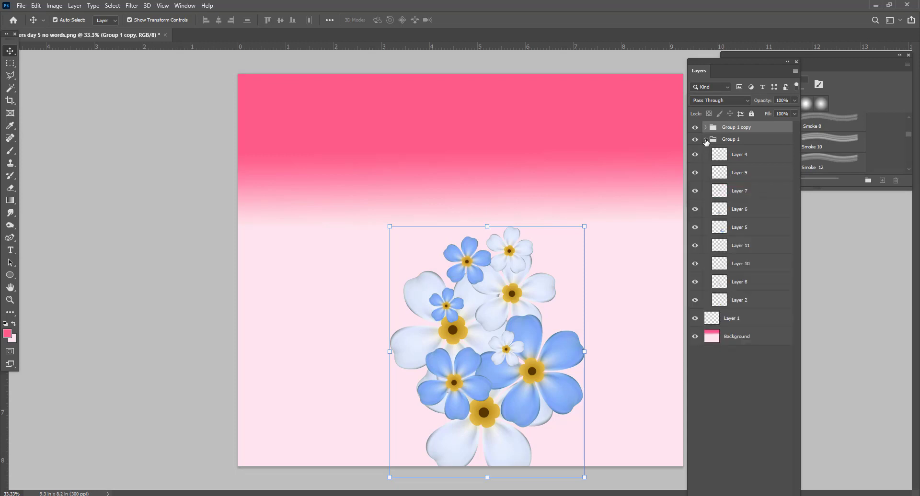
pyautogui.click(706, 140)
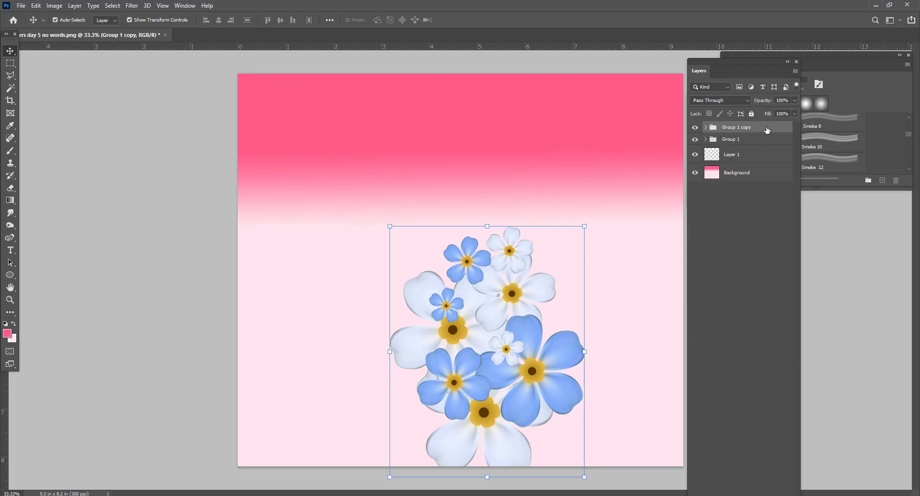
# Step: Shift the duplicated large blue flower up, set Auto-Select to Group and move the whole duplicate group to the canvas's upper part
pyautogui.moveTo(527, 341); pyautogui.dragTo(527, 307)
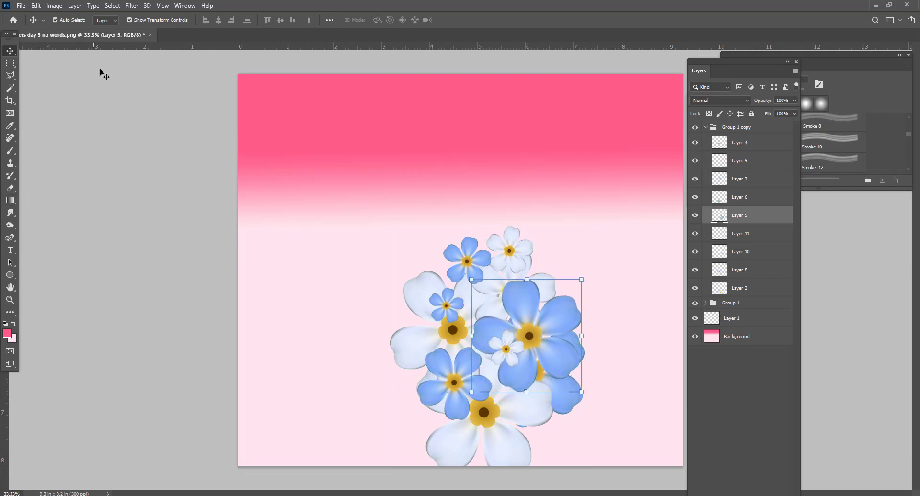
pyautogui.click(117, 25)
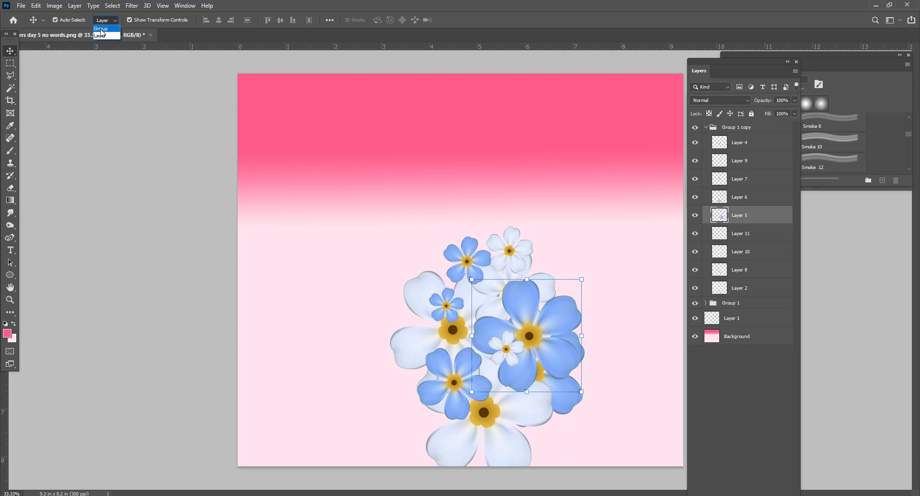
pyautogui.click(101, 30)
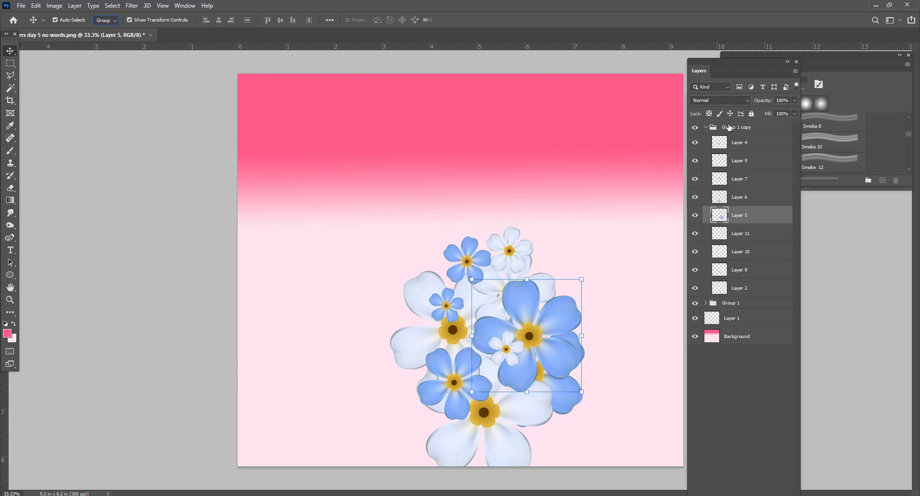
pyautogui.click(730, 129)
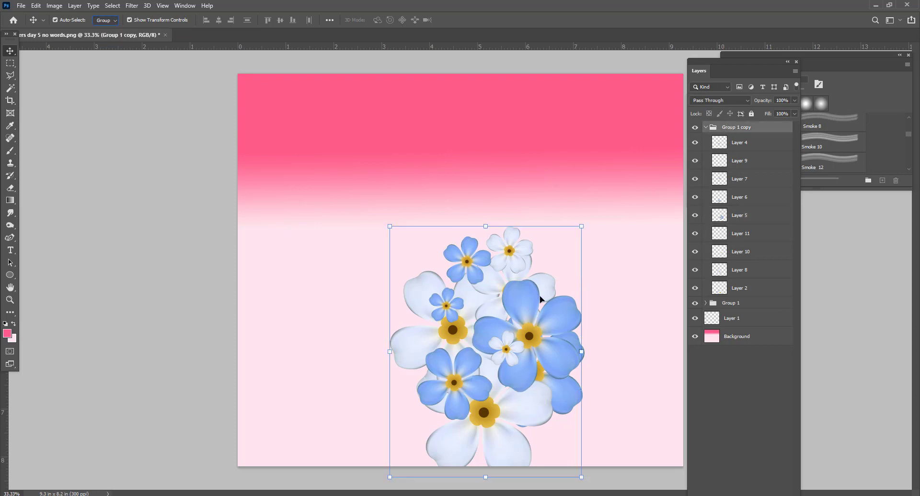
pyautogui.moveTo(521, 309); pyautogui.dragTo(513, 135)
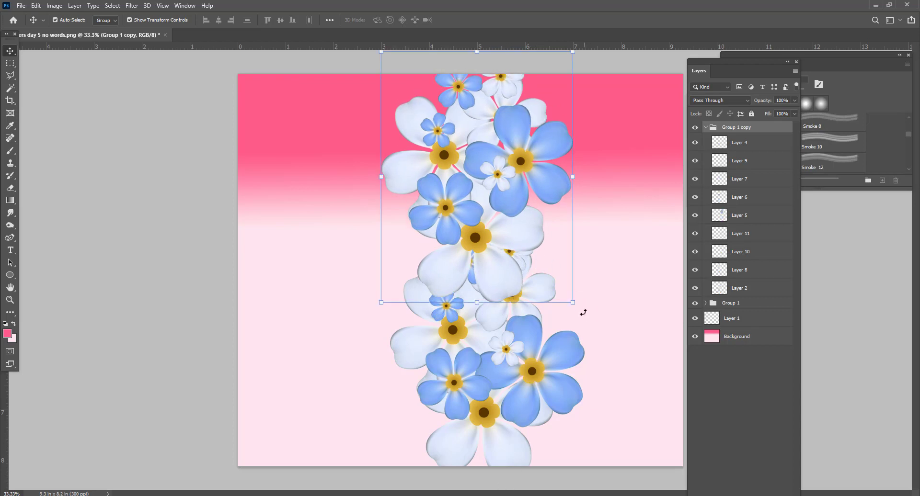
# Step: Rotate the duplicate bouquet 179.6° and move it up so its small flowers meet those of the lower bouquet
pyautogui.moveTo(580, 311); pyautogui.dragTo(420, 104)
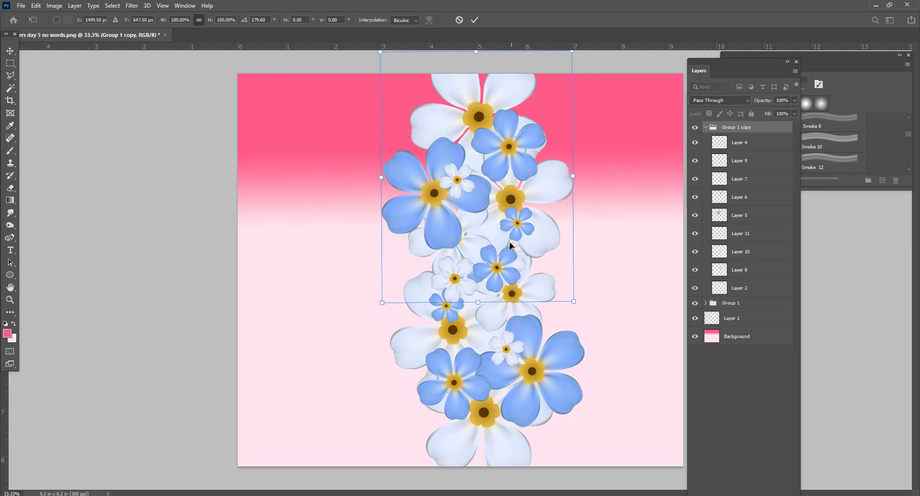
pyautogui.moveTo(500, 242); pyautogui.dragTo(503, 197)
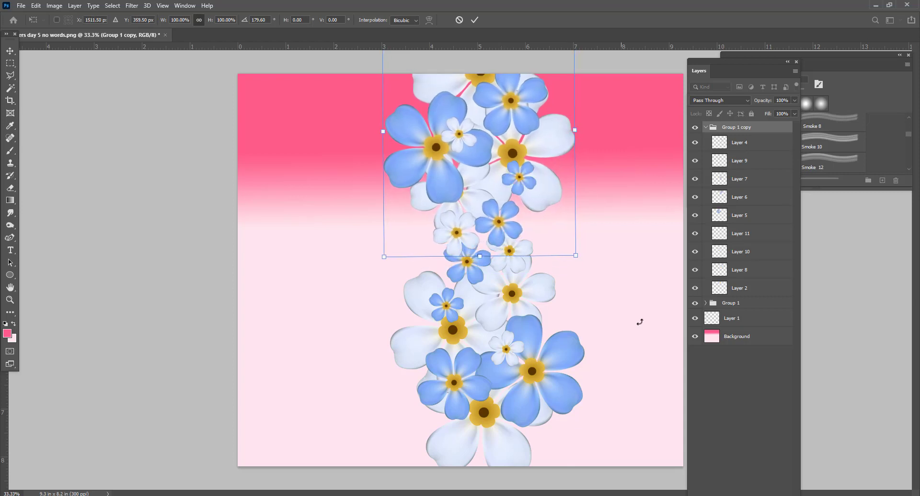
pyautogui.click(726, 426)
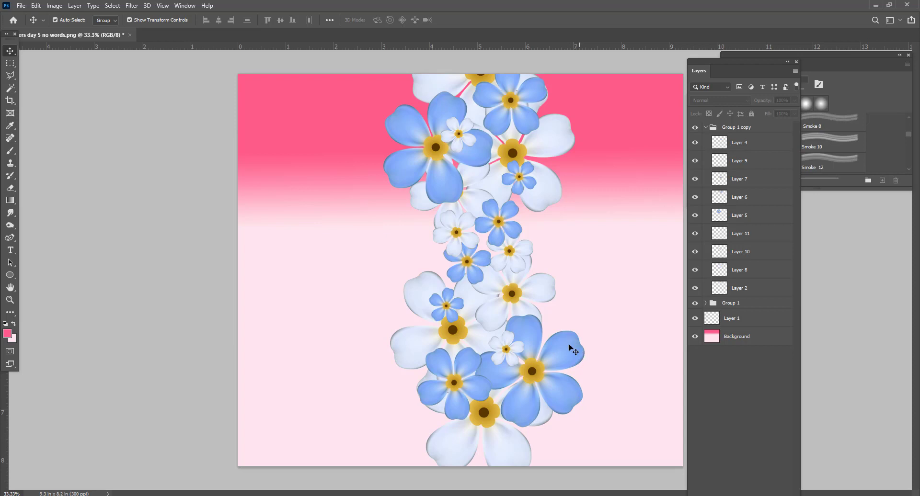
# Step: Set Auto-Select to Layer, copy and paste the lower bouquet's large blue flower and bring the pasted layer to the top of the stack
pyautogui.click(574, 359)
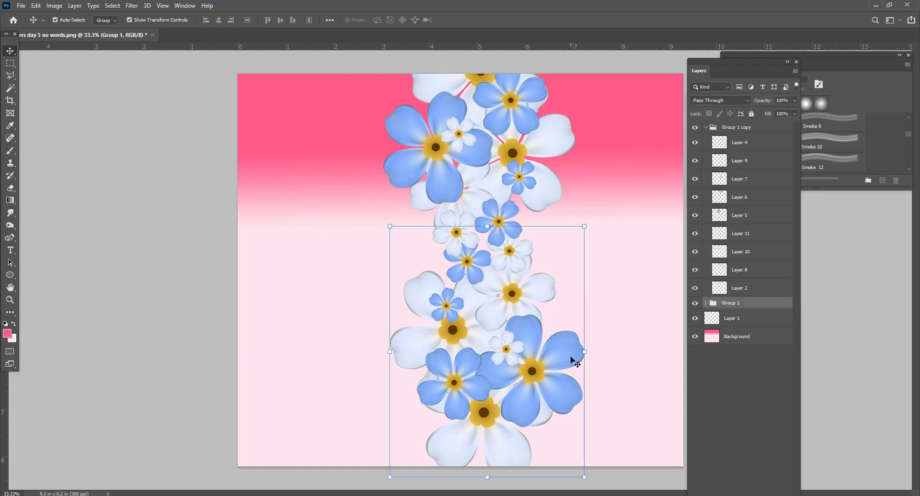
pyautogui.click(705, 304)
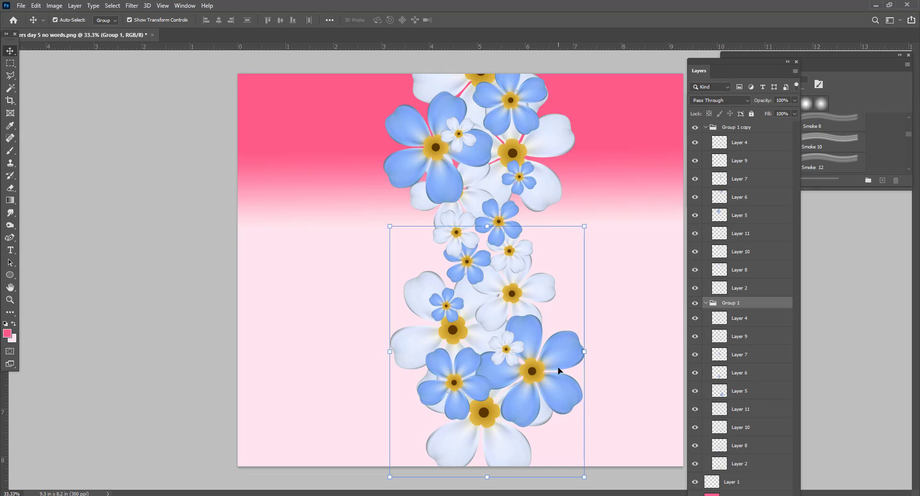
pyautogui.click(116, 22)
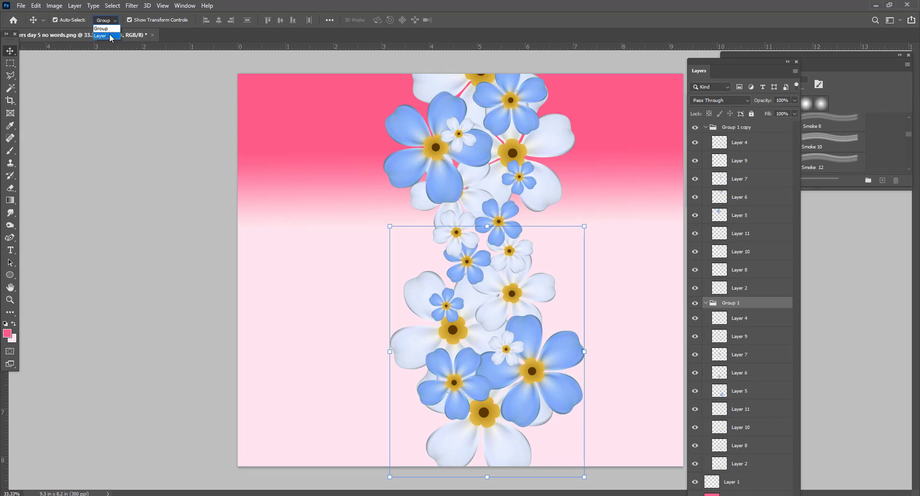
pyautogui.click(111, 36)
pyautogui.click(623, 205)
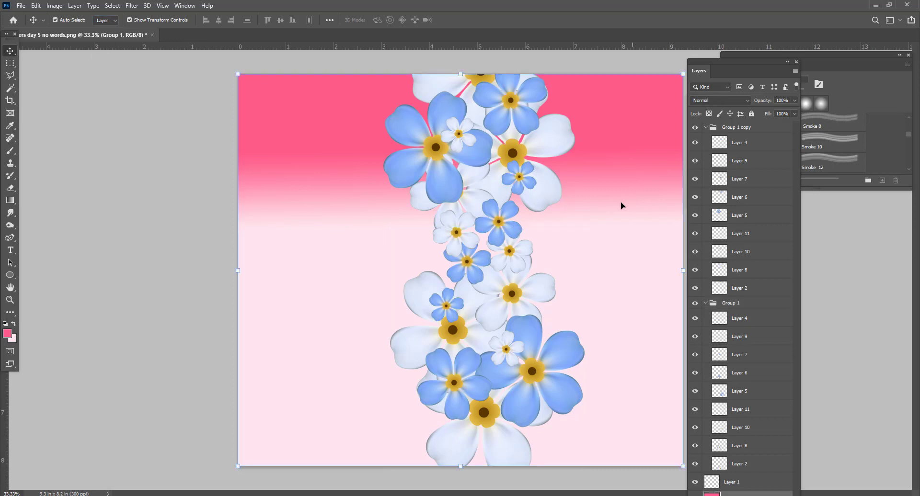
pyautogui.click(574, 357)
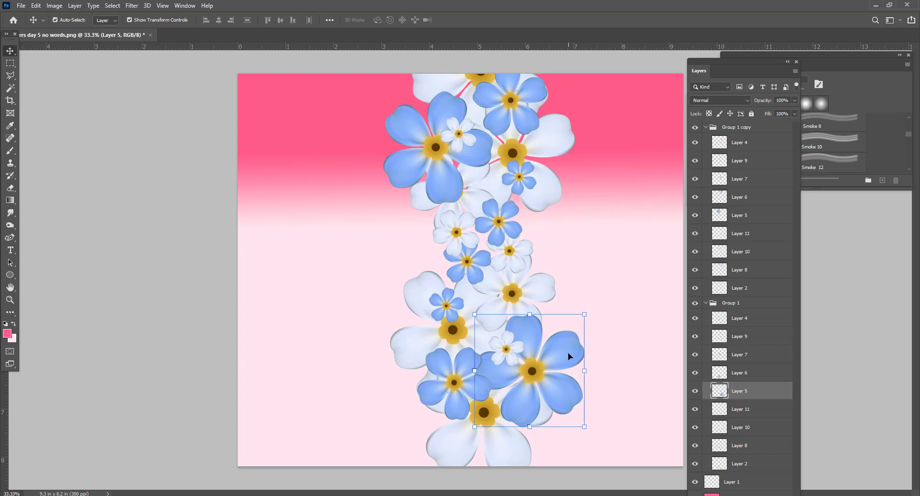
pyautogui.press('ctrl')
pyautogui.hotkey('ctrl', 'v')
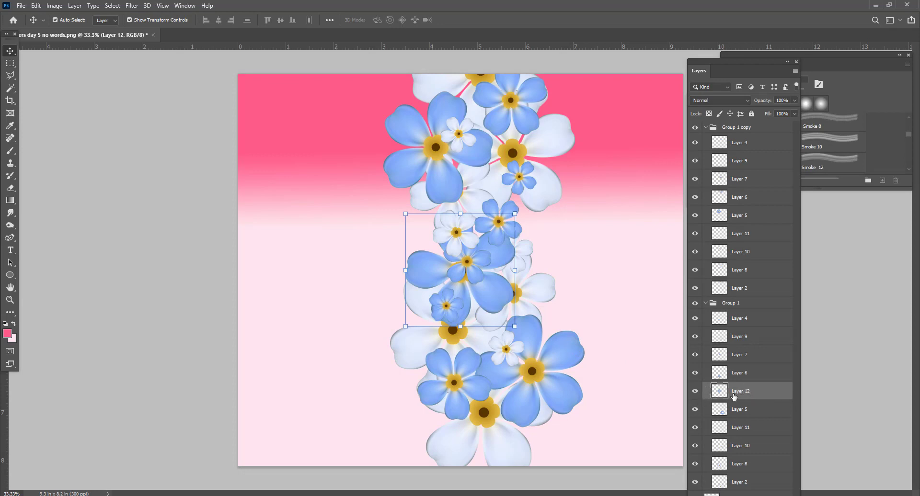
pyautogui.moveTo(771, 397); pyautogui.dragTo(747, 122)
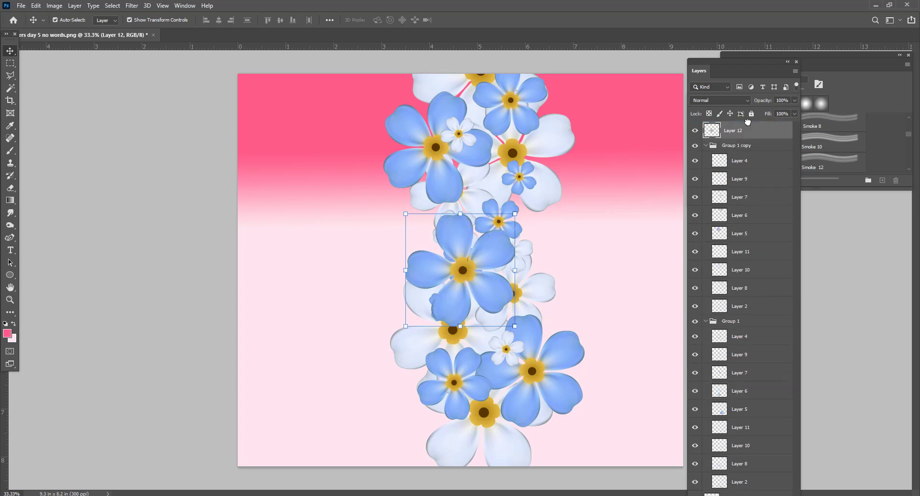
# Step: Place the pasted large blue flower over the junction of the two bouquets and rotate it about 26.1°
pyautogui.moveTo(496, 258); pyautogui.dragTo(509, 245)
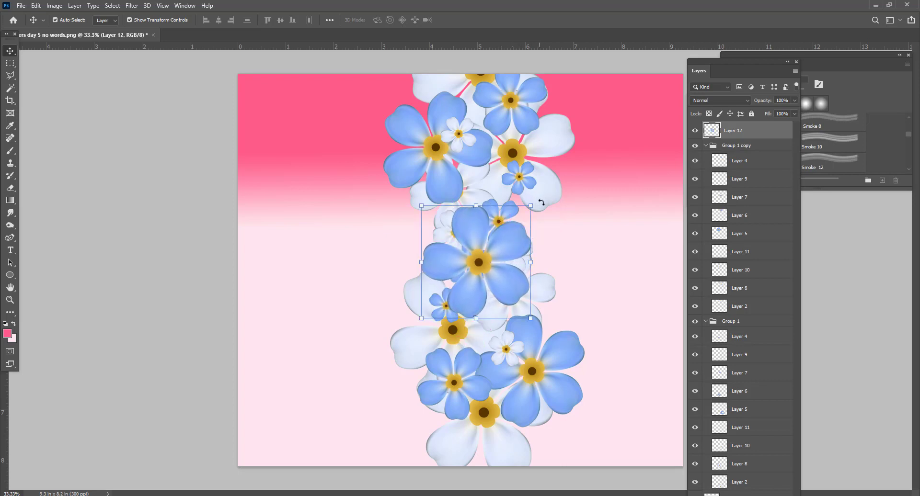
pyautogui.moveTo(541, 203); pyautogui.dragTo(551, 238)
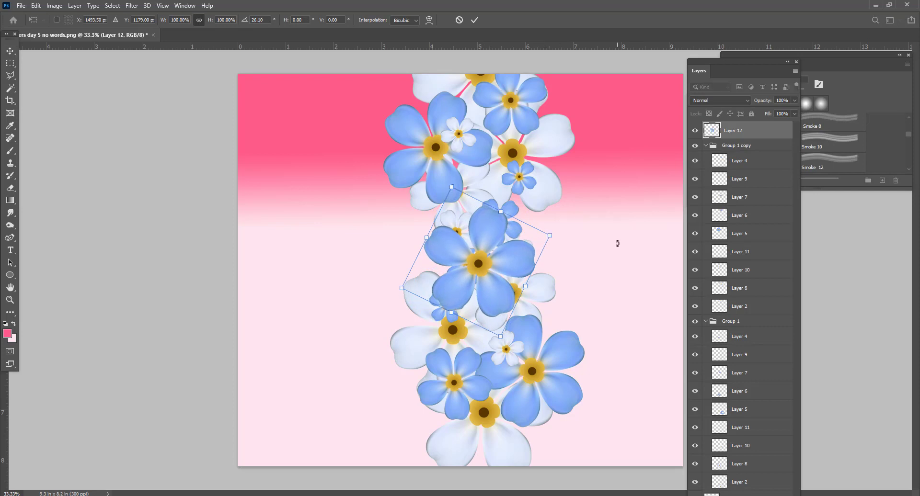
pyautogui.press('Escape')
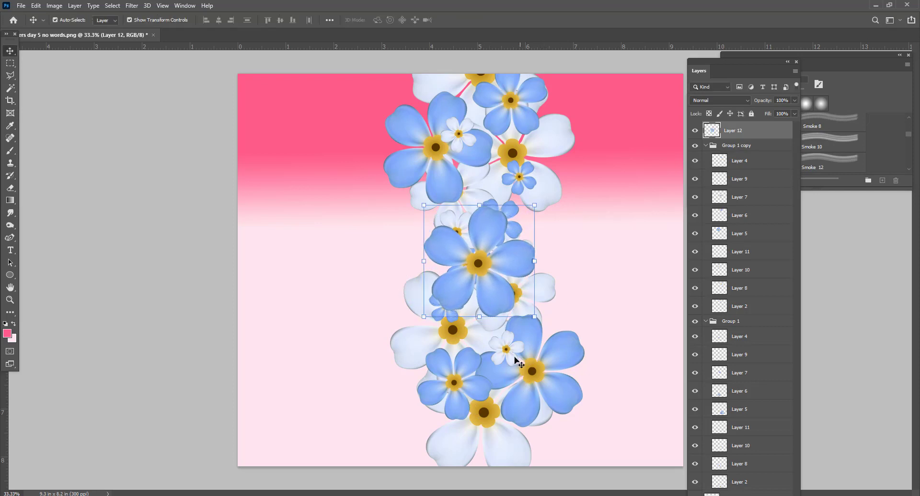
# Step: Make two copies of the smallest white flower above all layers, placed on the central blue flower's lower-left petal and upper edge
pyautogui.click(512, 361)
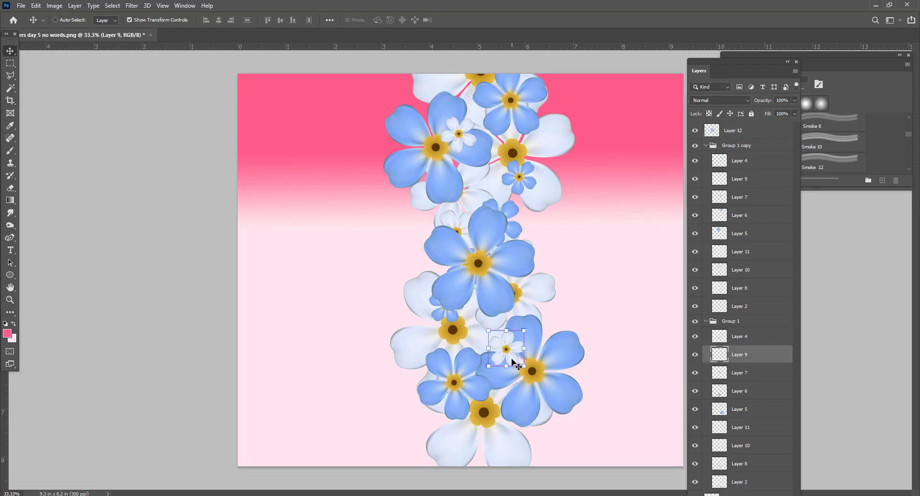
pyautogui.moveTo(513, 362); pyautogui.dragTo(466, 283)
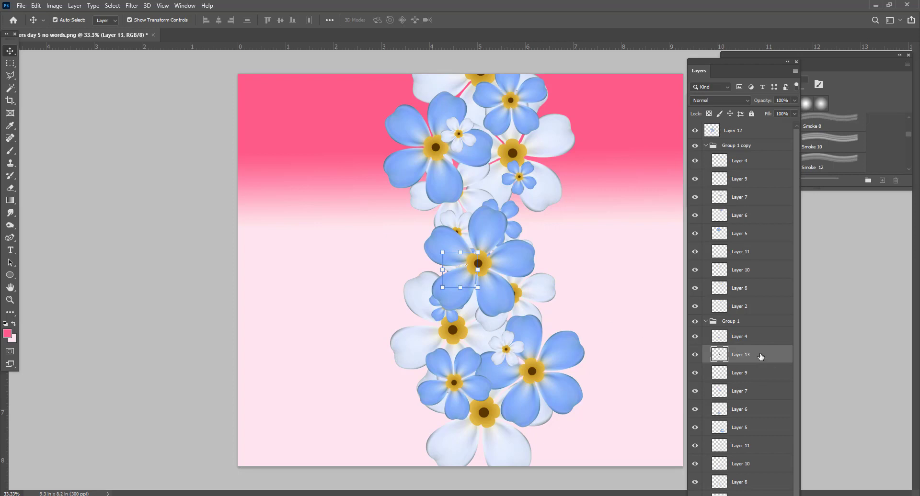
pyautogui.moveTo(763, 357); pyautogui.dragTo(749, 127)
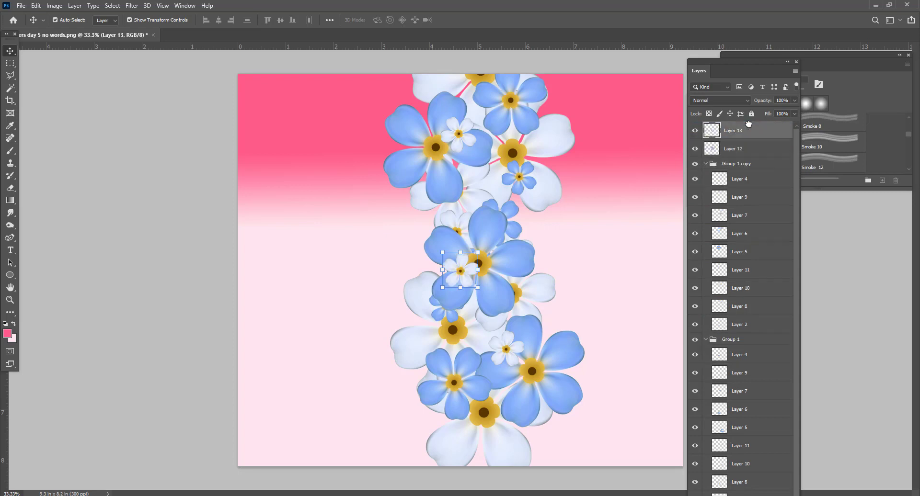
pyautogui.moveTo(460, 284); pyautogui.dragTo(465, 314)
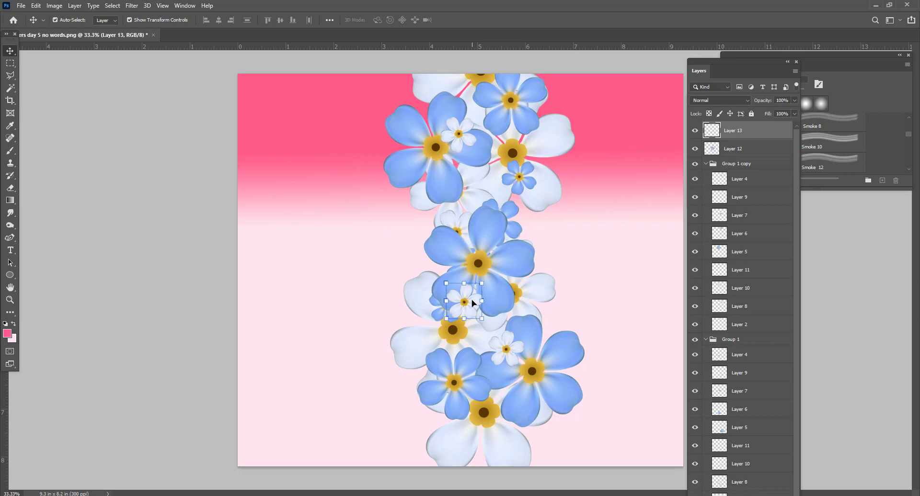
pyautogui.moveTo(472, 303); pyautogui.dragTo(494, 210)
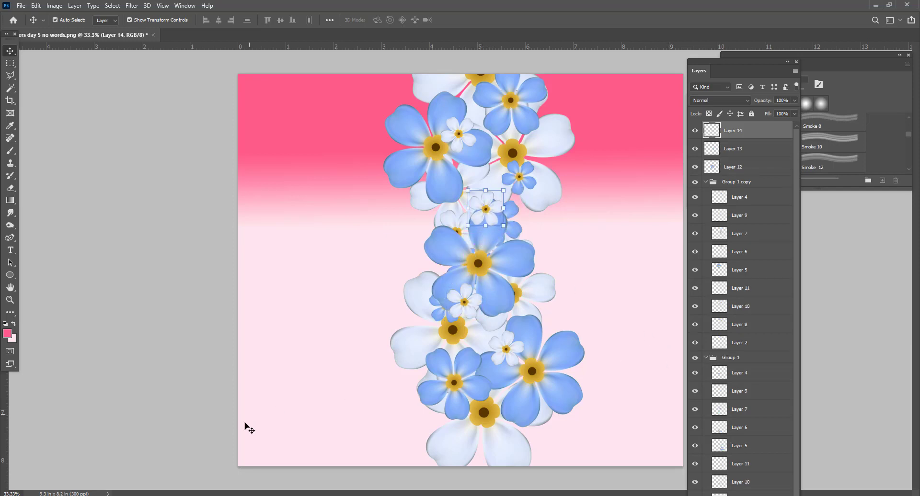
pyautogui.click(192, 404)
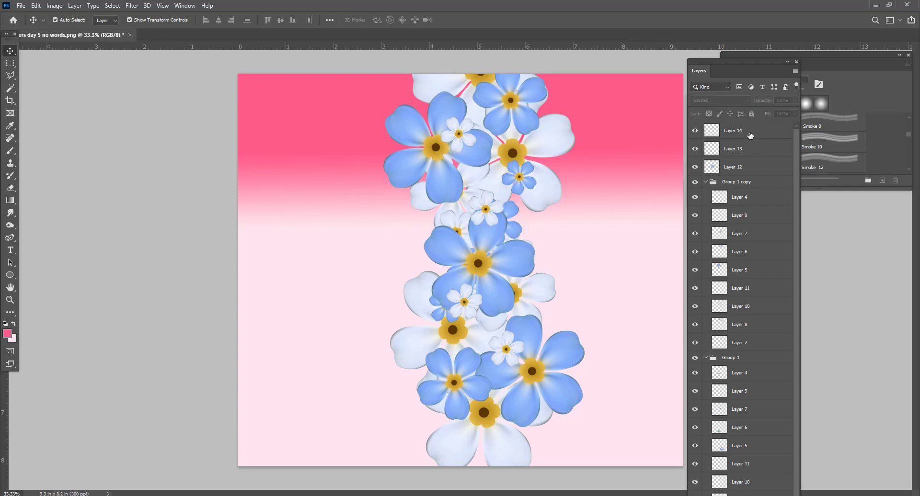
# Step: Group the central large blue flower with its two small white flowers, and collapse the two bouquet groups
pyautogui.click(750, 133)
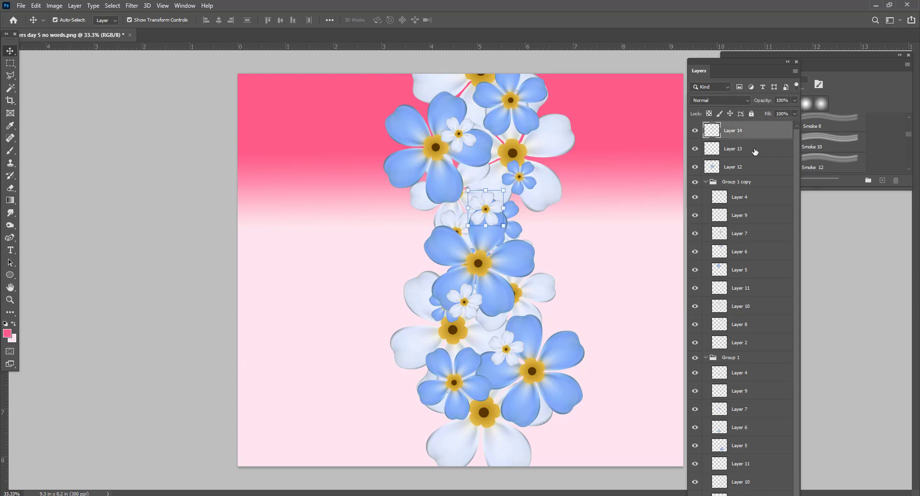
pyautogui.keyDown('shift'); pyautogui.click(753, 166); pyautogui.keyUp('shift')
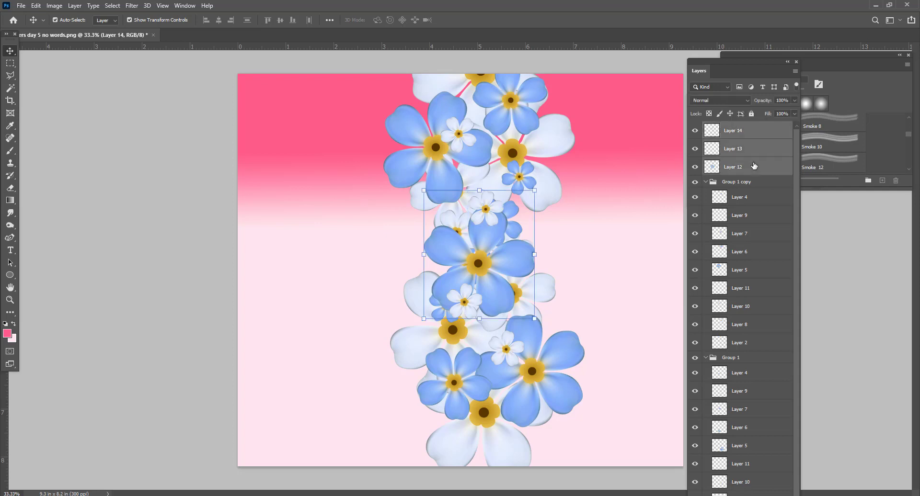
pyautogui.hotkey('ctrl', 'g')
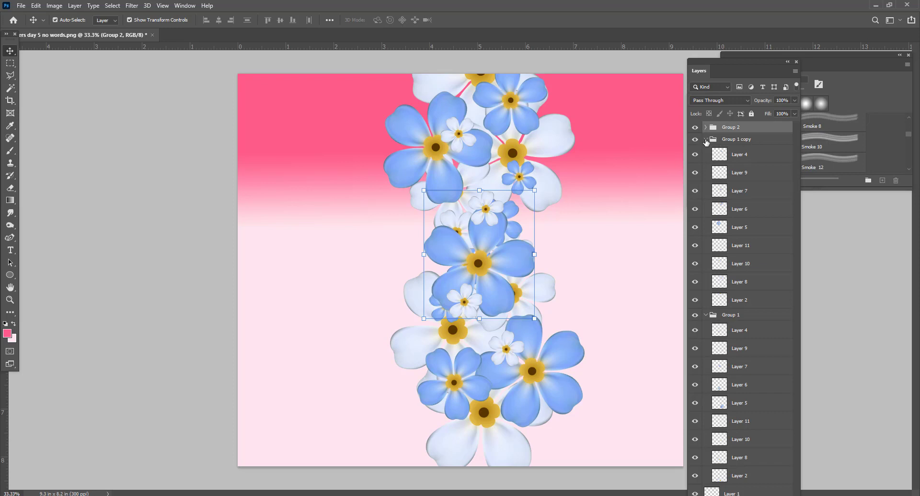
pyautogui.click(706, 139)
pyautogui.click(706, 152)
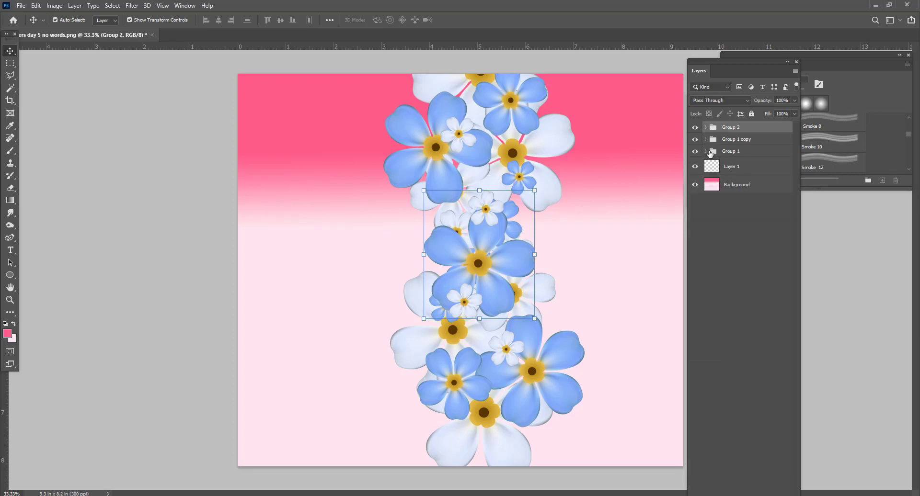
# Step: Merge the three flower groups, Group 2, Group 1 copy and Group 1, into a single layer
pyautogui.click(751, 152)
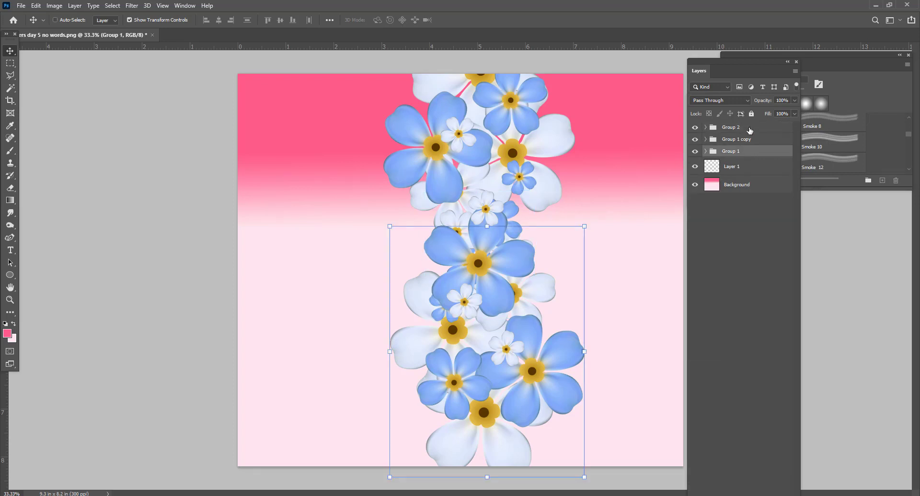
pyautogui.keyDown('ctrl'); pyautogui.click(751, 128); pyautogui.keyUp('ctrl')
pyautogui.keyDown('ctrl'); pyautogui.click(753, 140); pyautogui.keyUp('ctrl')
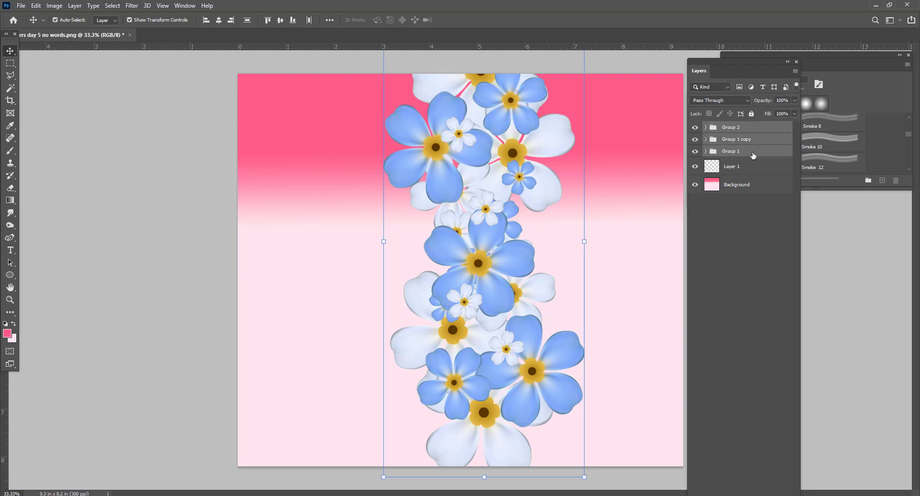
pyautogui.rightClick(754, 139)
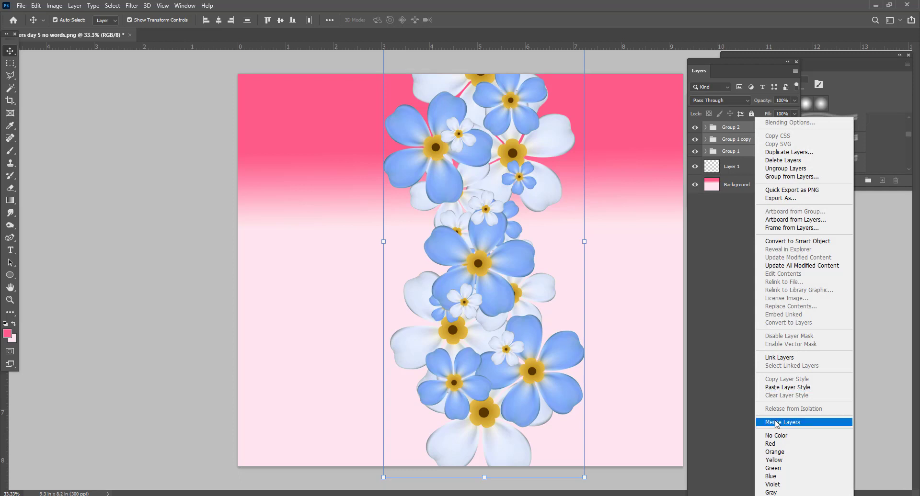
pyautogui.click(777, 423)
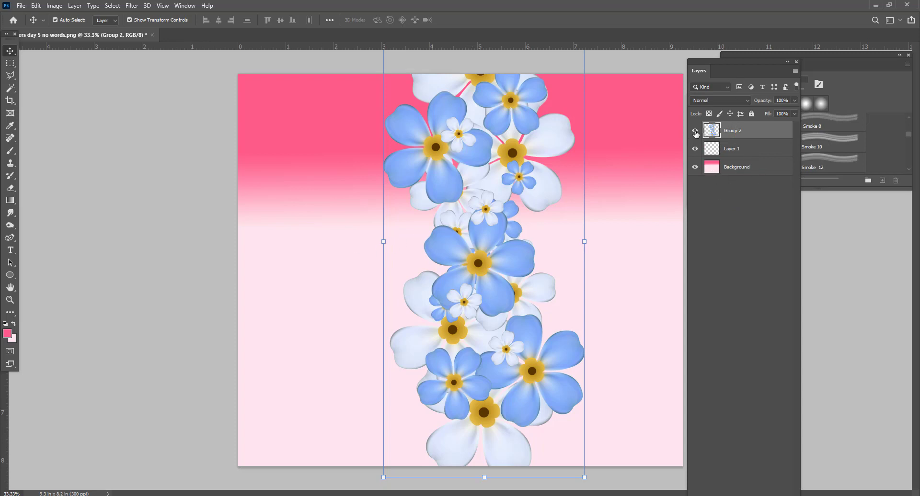
# Step: Hide the merged flower layer and delete the empty Layer 1
pyautogui.click(696, 131)
pyautogui.click(744, 153)
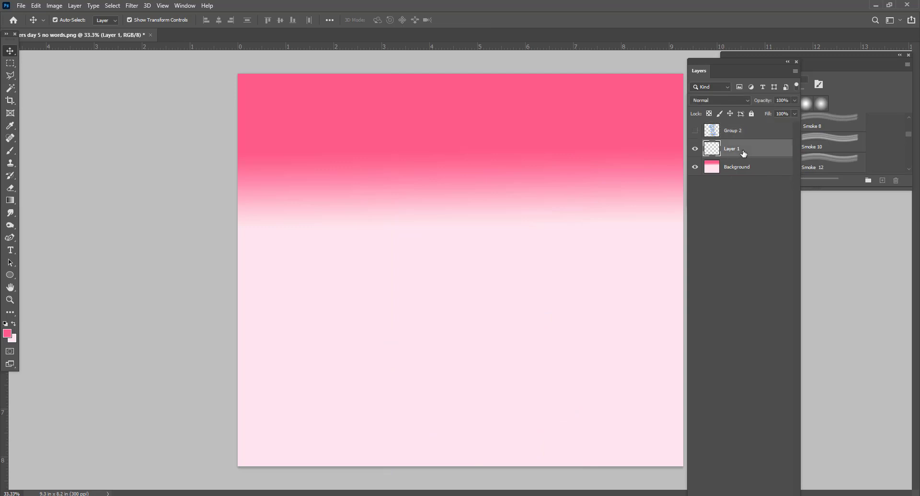
pyautogui.press('Delete')
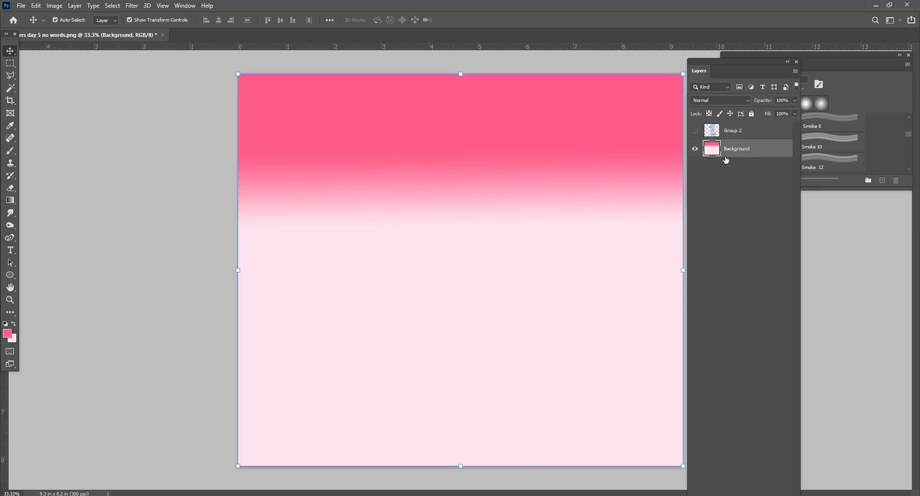
# Step: Apply the Offset filter to the Background with +1395 pixels horizontal, 0 vertical and Wrap Around
pyautogui.click(131, 6)
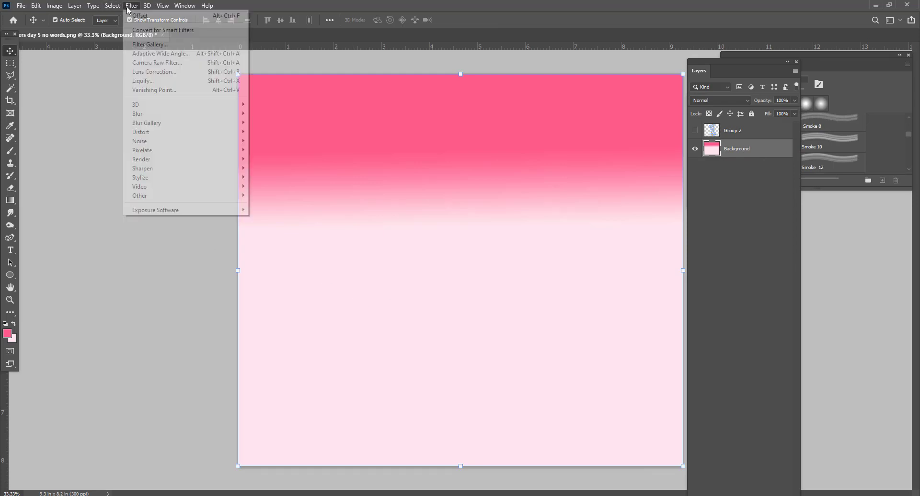
pyautogui.moveTo(159, 195)
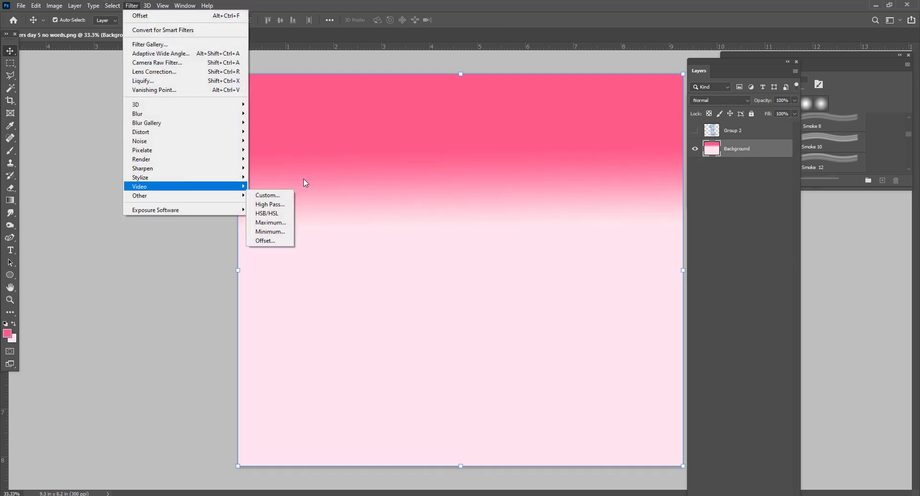
pyautogui.click(265, 241)
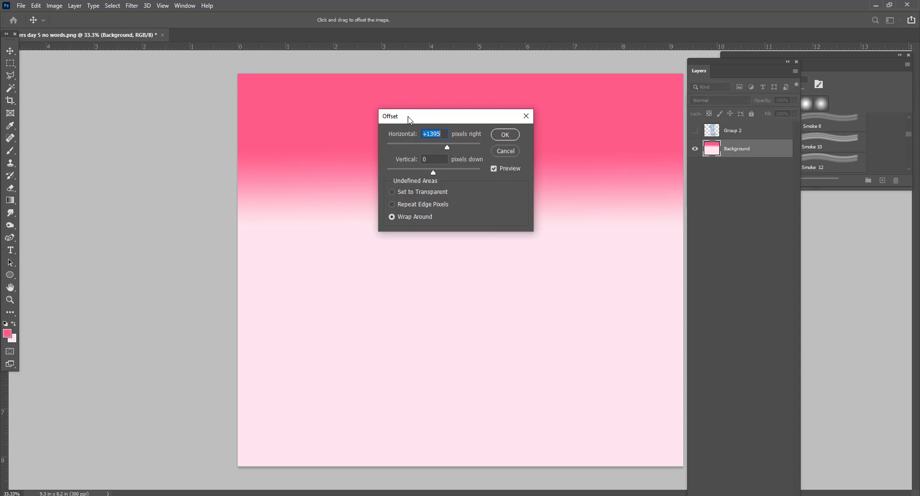
pyautogui.click(507, 136)
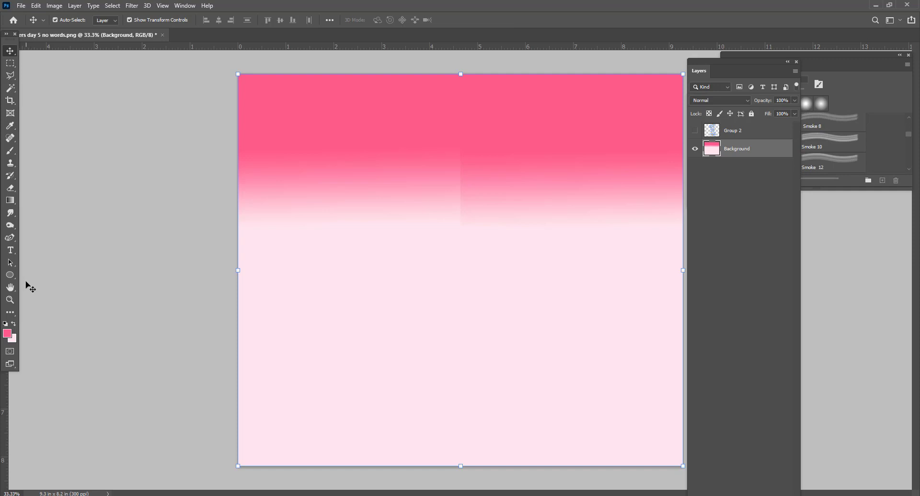
# Step: Blur the vertical seam in the middle of the pink gradient using the Blur tool at 136 px and 100% strength
pyautogui.click(11, 216)
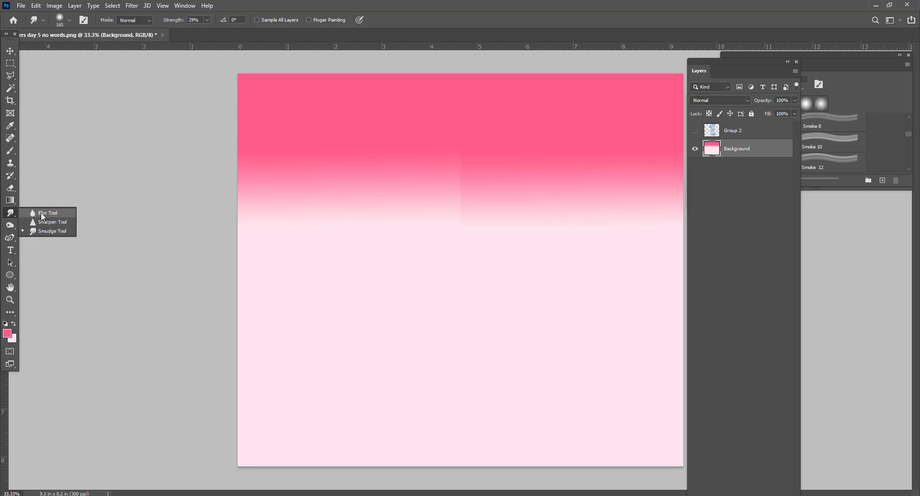
pyautogui.click(42, 215)
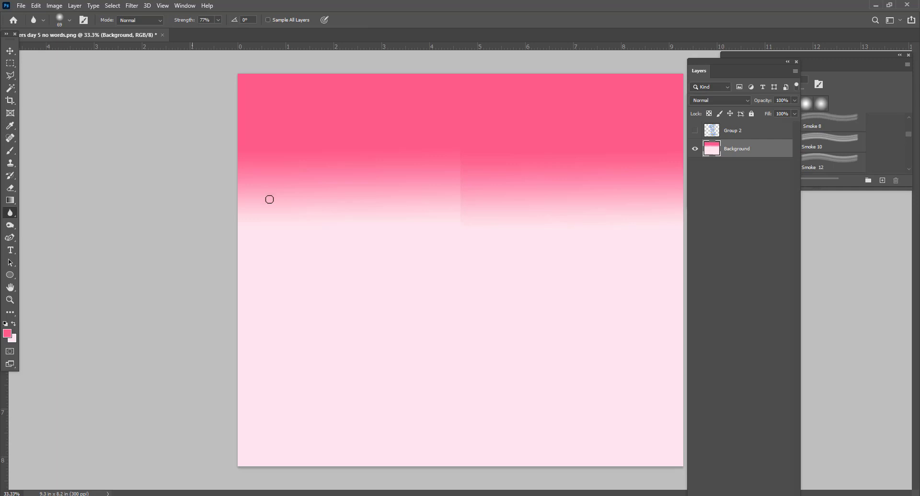
pyautogui.click(69, 20)
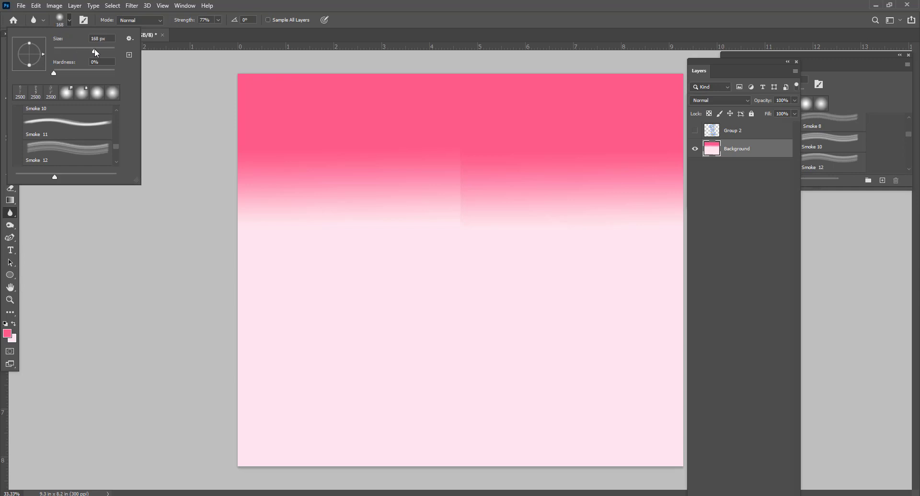
pyautogui.moveTo(89, 50); pyautogui.dragTo(89, 50)
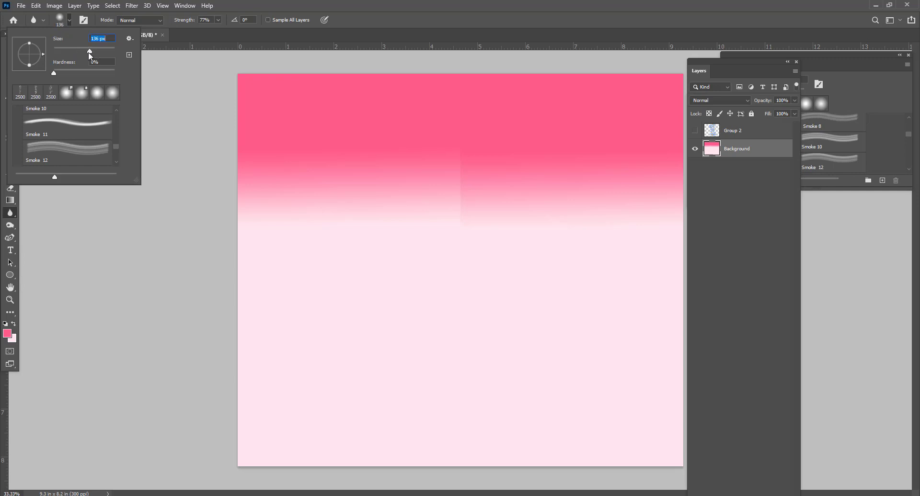
pyautogui.click(214, 20)
pyautogui.click(205, 20)
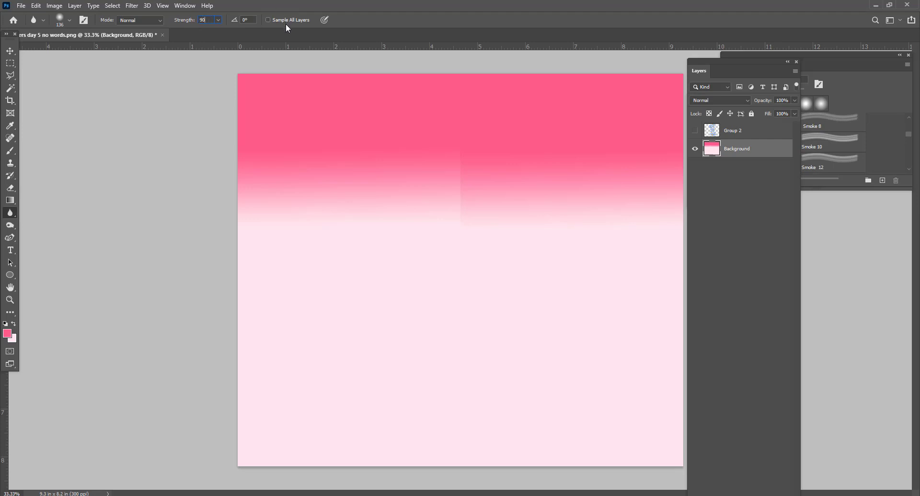
pyautogui.write('90')
pyautogui.press('Return')
pyautogui.click(219, 20)
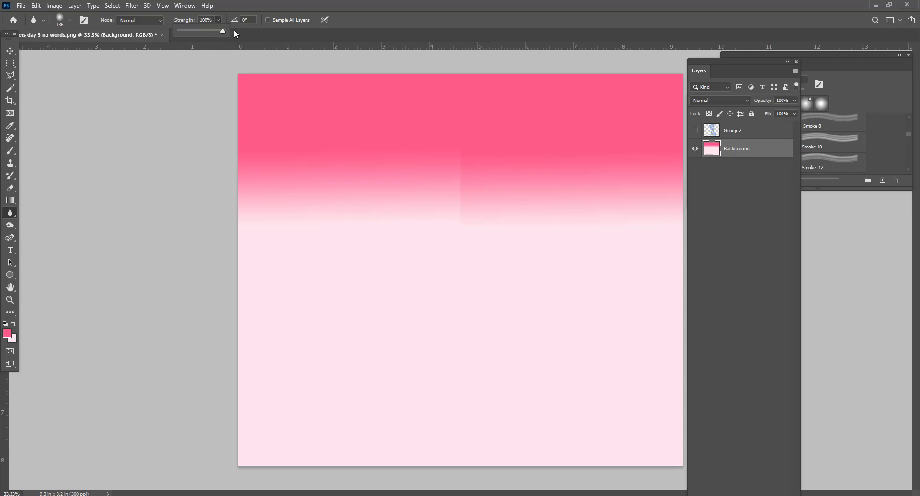
pyautogui.moveTo(402, 174)
pyautogui.mouseDown()
pyautogui.moveTo(483, 198)
pyautogui.moveTo(396, 216)
pyautogui.moveTo(421, 183)
pyautogui.moveTo(492, 151)
pyautogui.mouseUp()
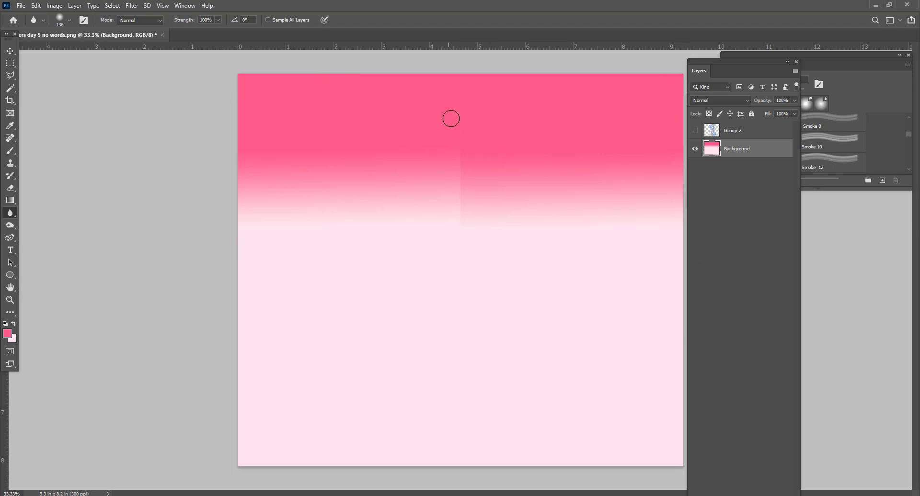
# Step: Try to blend the gradient's central seam with Smudge tool strokes, and undo the strokes
pyautogui.rightClick(9, 212)
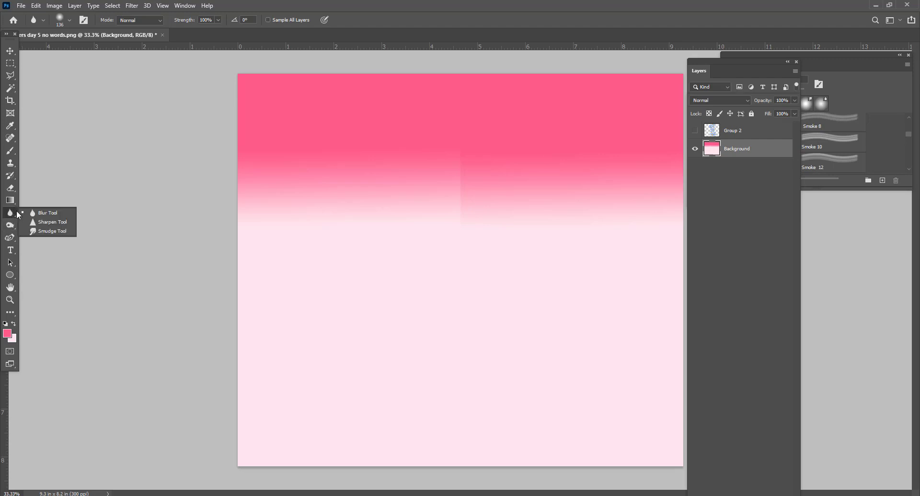
pyautogui.click(44, 232)
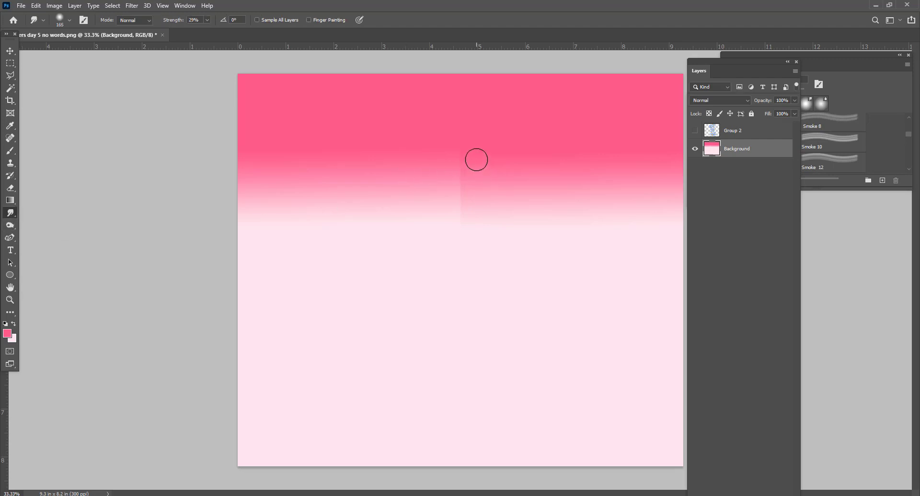
pyautogui.moveTo(445, 169); pyautogui.dragTo(403, 204)
pyautogui.moveTo(490, 165); pyautogui.dragTo(398, 257)
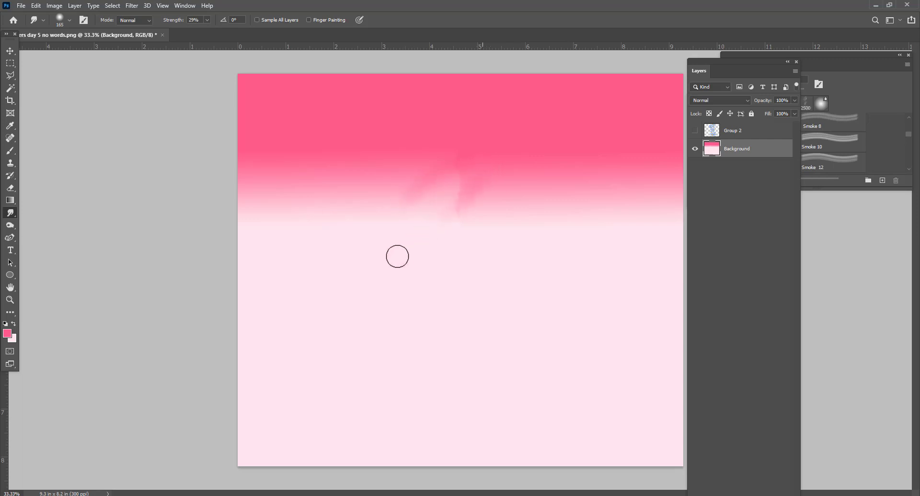
pyautogui.moveTo(436, 188); pyautogui.dragTo(528, 218)
pyautogui.hotkey('ctrl', 'z')
pyautogui.hotkey('ctrl', 'z')
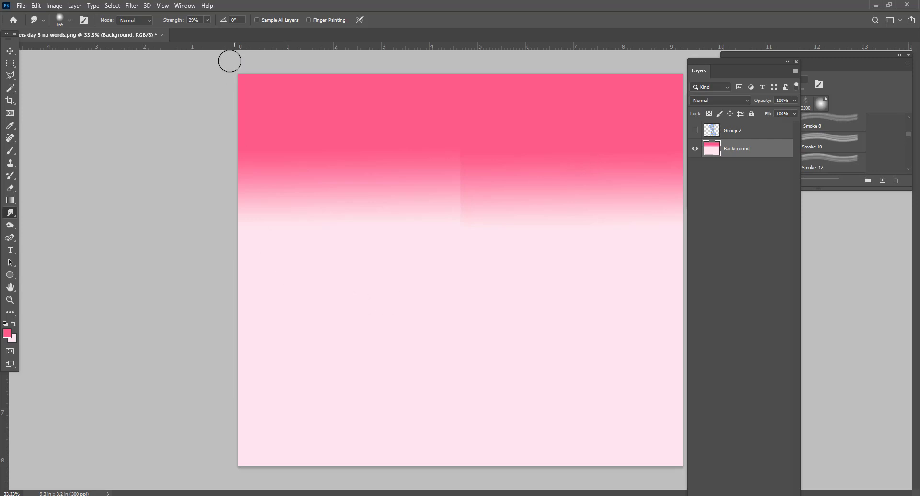
# Step: Open the Liquify filter on the Background, set the brush size to 340, and warp the gradient's central seam into downward streaks
pyautogui.click(132, 5)
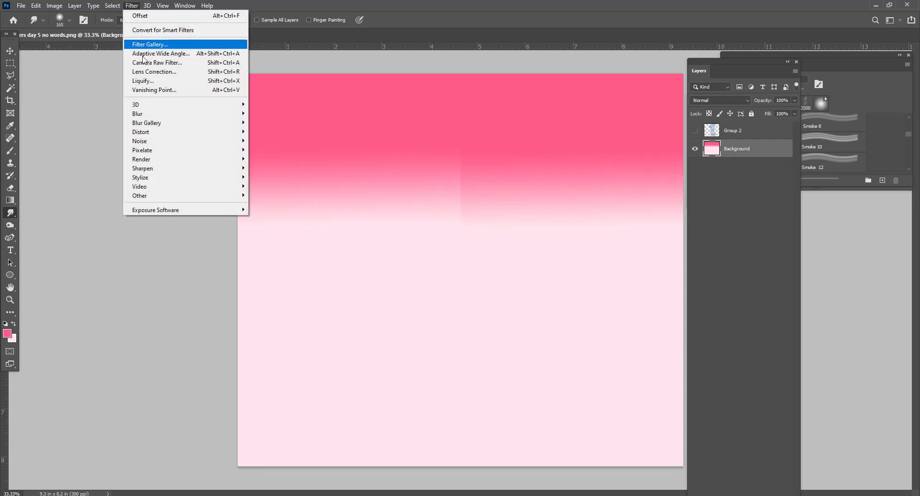
pyautogui.click(146, 81)
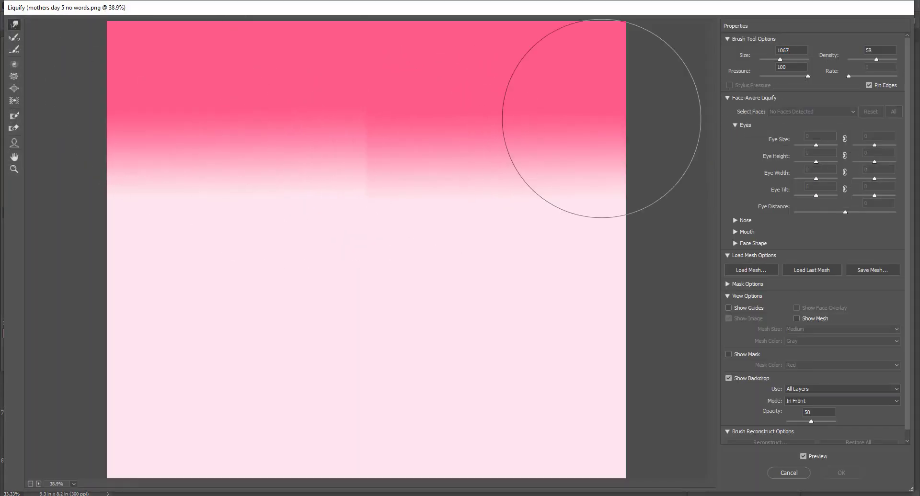
pyautogui.moveTo(780, 61); pyautogui.dragTo(774, 61)
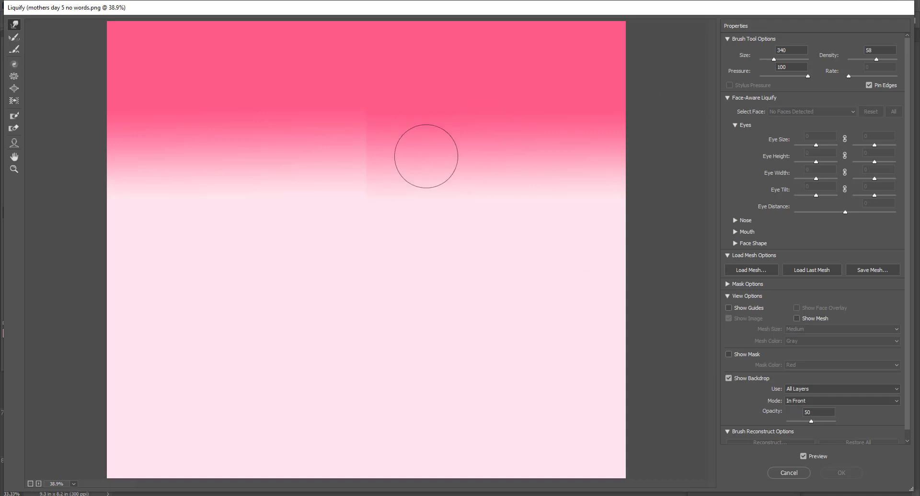
pyautogui.moveTo(390, 123); pyautogui.dragTo(396, 117)
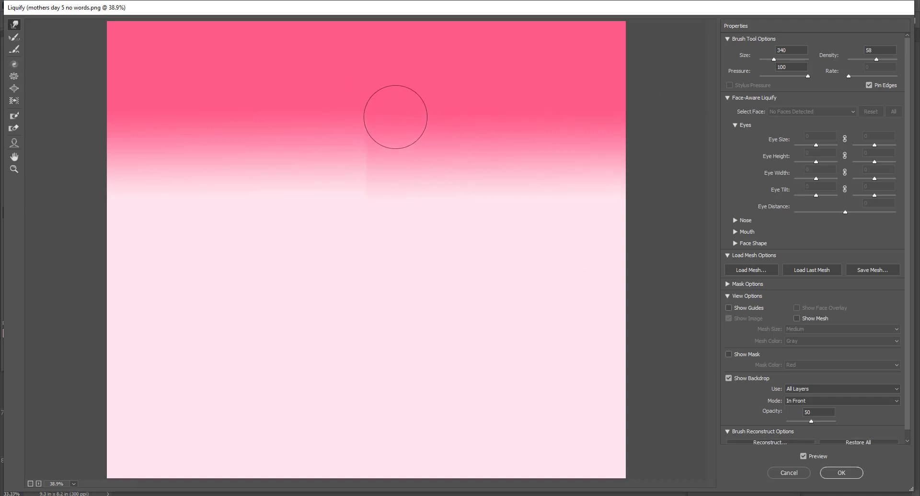
pyautogui.moveTo(416, 76)
pyautogui.mouseDown()
pyautogui.moveTo(309, 163)
pyautogui.moveTo(295, 213)
pyautogui.moveTo(314, 273)
pyautogui.mouseUp()
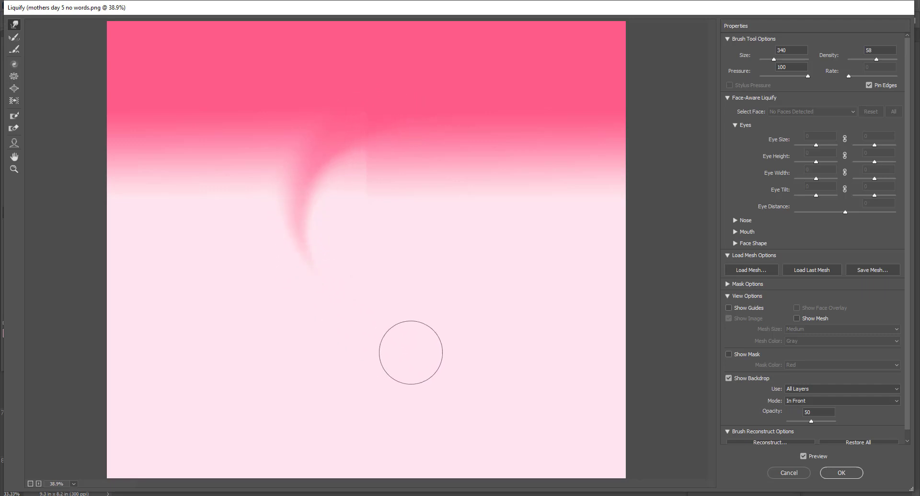
pyautogui.moveTo(353, 173)
pyautogui.mouseDown()
pyautogui.moveTo(398, 135)
pyautogui.moveTo(507, 142)
pyautogui.mouseUp()
pyautogui.moveTo(420, 98)
pyautogui.mouseDown()
pyautogui.moveTo(398, 100)
pyautogui.moveTo(383, 126)
pyautogui.moveTo(378, 291)
pyautogui.mouseUp()
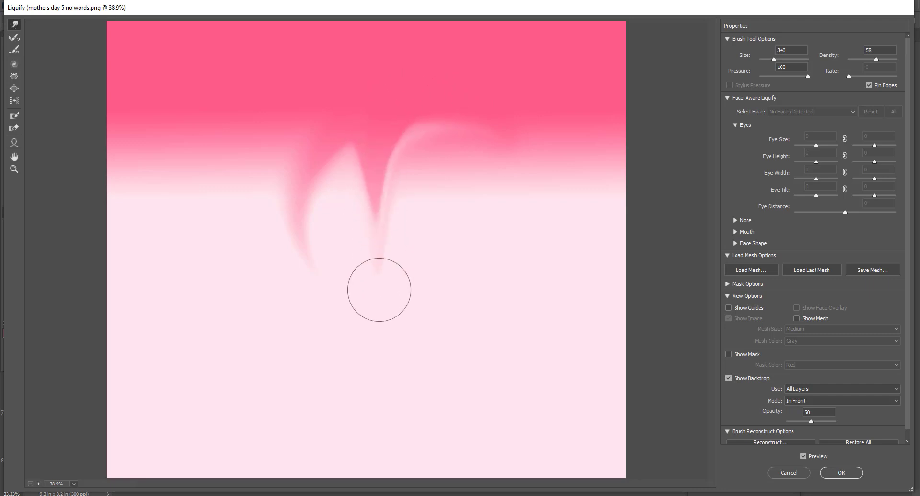
pyautogui.moveTo(369, 103)
pyautogui.mouseDown()
pyautogui.moveTo(479, 195)
pyautogui.moveTo(488, 298)
pyautogui.mouseUp()
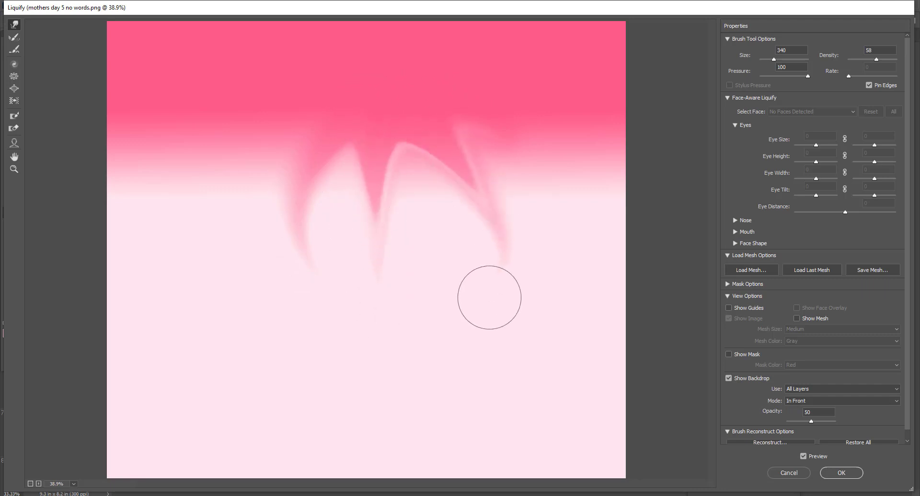
# Step: Warp the gradient sideways across the seam and push pale pink peaks up into the dark band at the left, right and centre
pyautogui.moveTo(268, 115)
pyautogui.mouseDown()
pyautogui.moveTo(226, 235)
pyautogui.moveTo(293, 348)
pyautogui.moveTo(247, 212)
pyautogui.moveTo(381, 133)
pyautogui.moveTo(432, 117)
pyautogui.mouseUp()
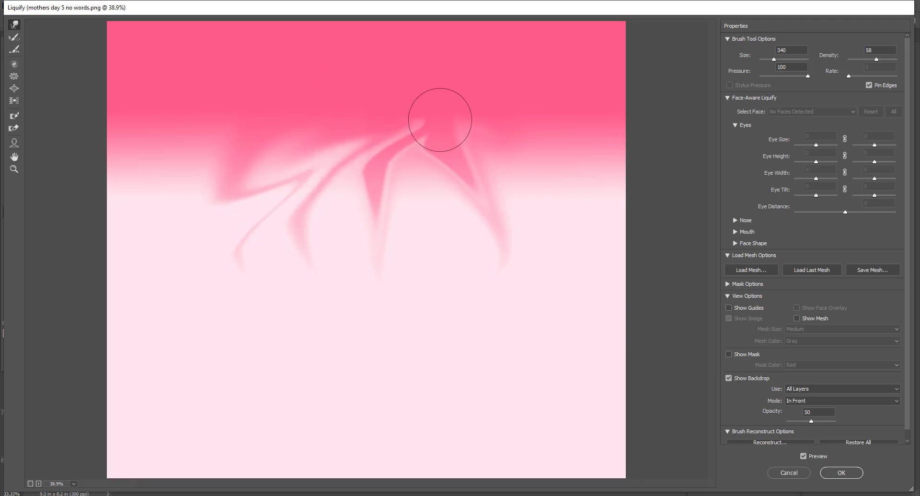
pyautogui.moveTo(543, 203)
pyautogui.mouseDown()
pyautogui.moveTo(372, 120)
pyautogui.moveTo(309, 114)
pyautogui.mouseUp()
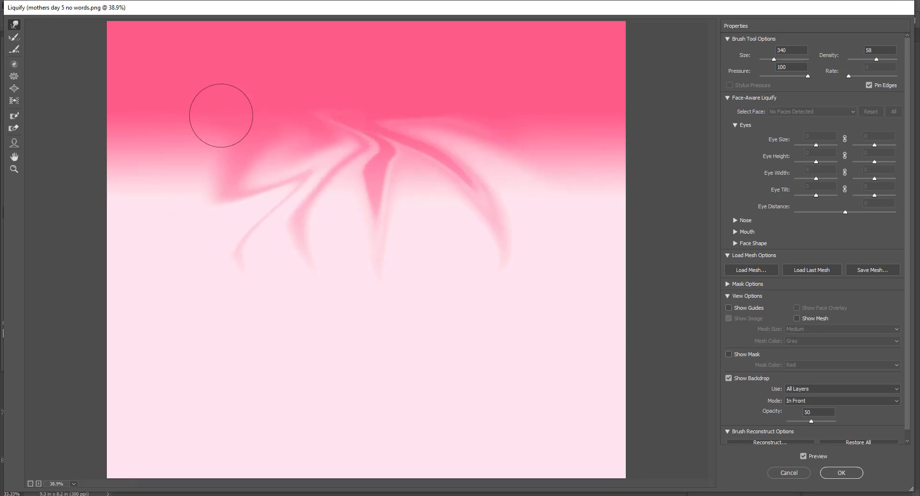
pyautogui.moveTo(172, 254)
pyautogui.mouseDown()
pyautogui.moveTo(209, 148)
pyautogui.moveTo(287, 77)
pyautogui.mouseUp()
pyautogui.moveTo(522, 273); pyautogui.dragTo(484, 67)
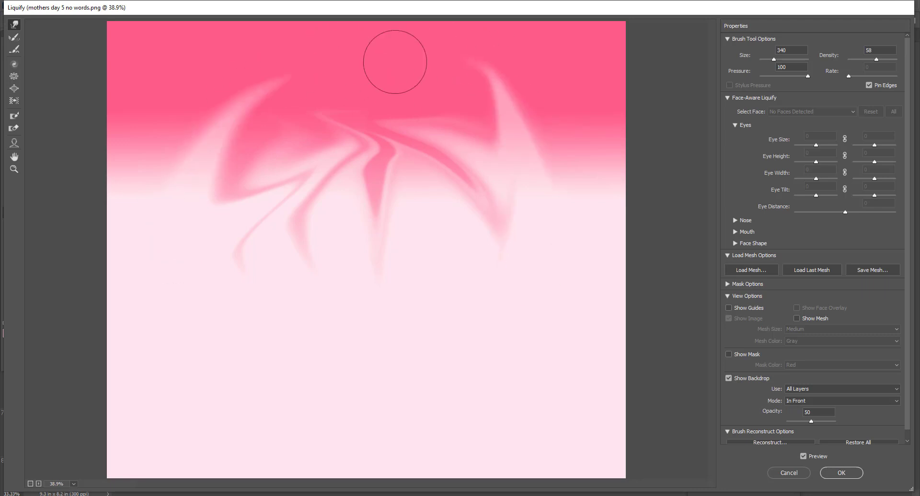
pyautogui.moveTo(343, 267)
pyautogui.mouseDown()
pyautogui.moveTo(330, 118)
pyautogui.moveTo(360, 78)
pyautogui.mouseUp()
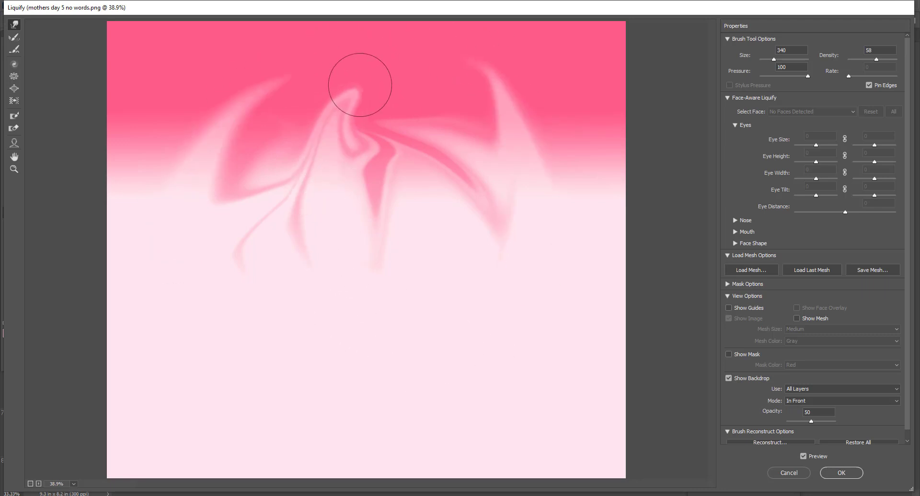
# Step: Pull long pink streaks from the centre and left of the gradient down to near the canvas's lower edge
pyautogui.moveTo(415, 88); pyautogui.dragTo(357, 362)
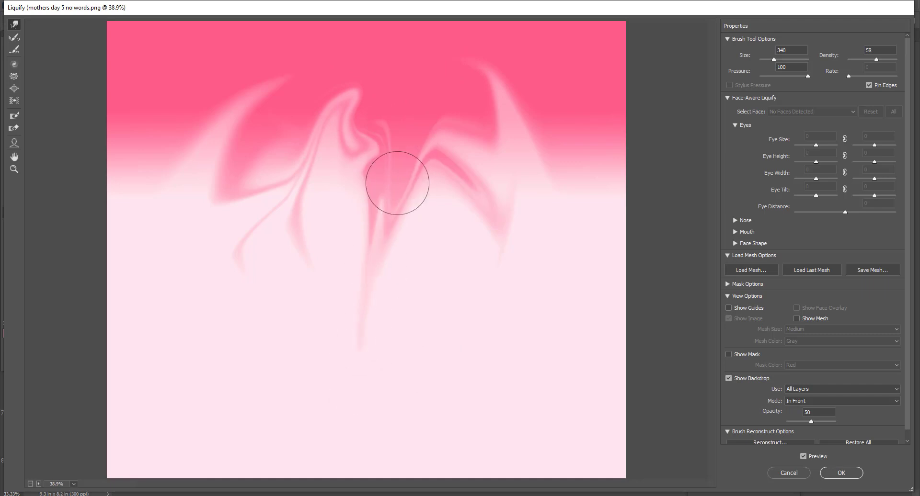
pyautogui.moveTo(397, 181)
pyautogui.mouseDown()
pyautogui.moveTo(354, 366)
pyautogui.moveTo(357, 443)
pyautogui.mouseUp()
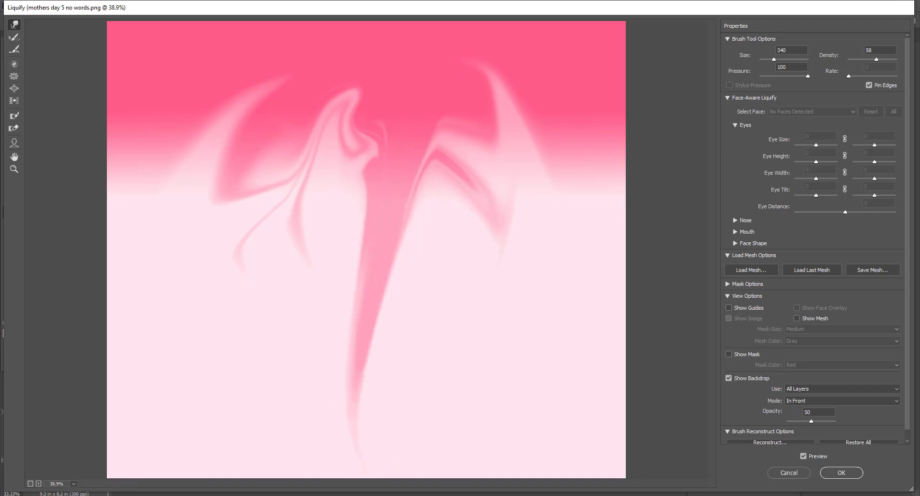
pyautogui.moveTo(273, 148)
pyautogui.mouseDown()
pyautogui.moveTo(263, 168)
pyautogui.moveTo(245, 320)
pyautogui.moveTo(306, 444)
pyautogui.mouseUp()
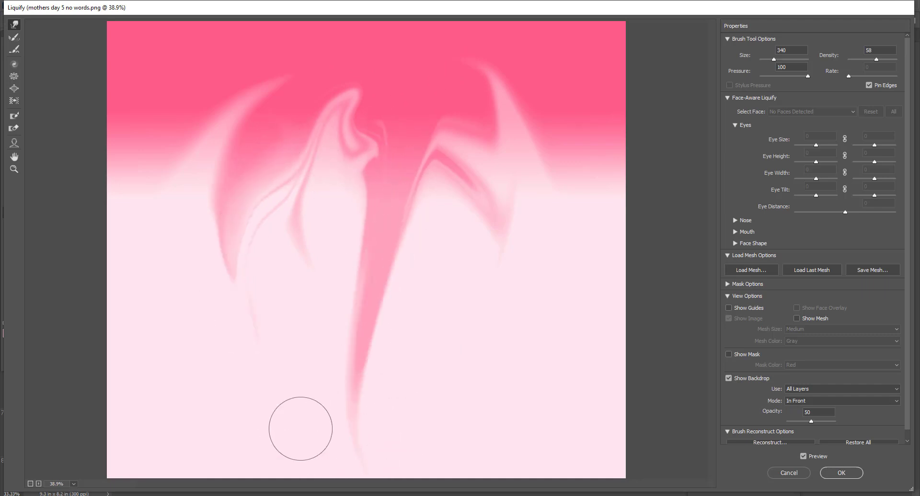
pyautogui.moveTo(232, 238); pyautogui.dragTo(312, 430)
pyautogui.moveTo(254, 300); pyautogui.dragTo(344, 448)
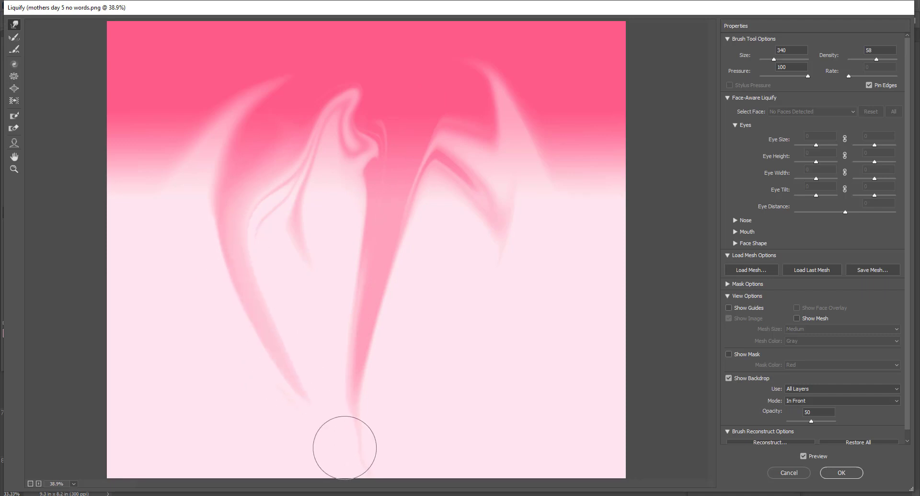
pyautogui.moveTo(263, 325); pyautogui.dragTo(355, 480)
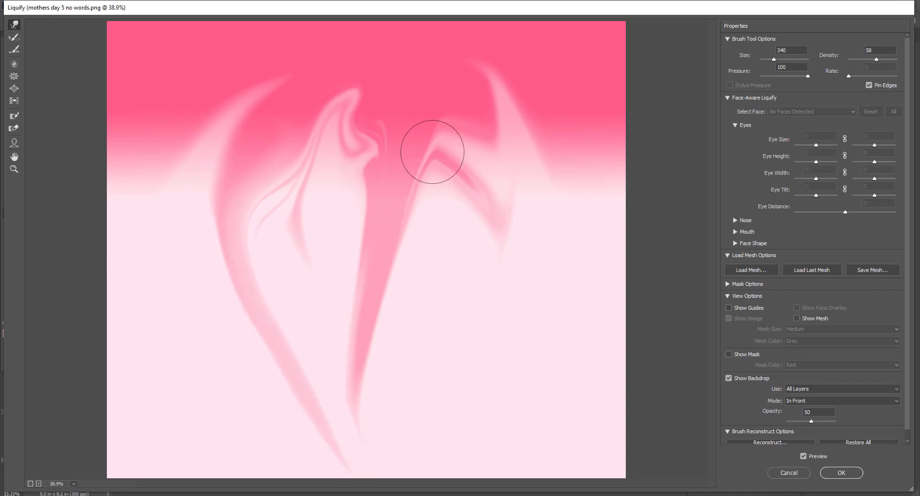
# Step: Warp the right-hand streaks downward and bend the central and lower streaks sideways into jagged, marbled swirls
pyautogui.moveTo(435, 148); pyautogui.dragTo(491, 297)
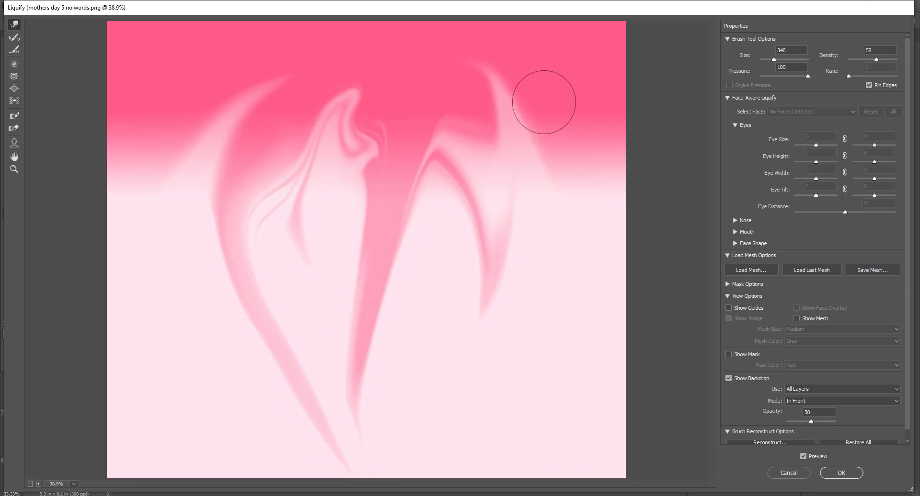
pyautogui.moveTo(544, 97); pyautogui.dragTo(460, 330)
pyautogui.moveTo(380, 152); pyautogui.dragTo(479, 335)
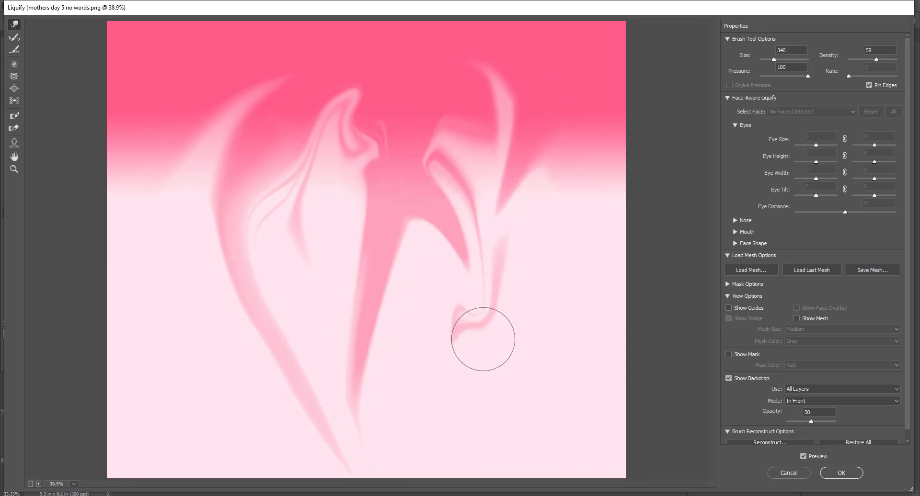
pyautogui.moveTo(367, 285)
pyautogui.mouseDown()
pyautogui.moveTo(303, 309)
pyautogui.moveTo(197, 384)
pyautogui.mouseUp()
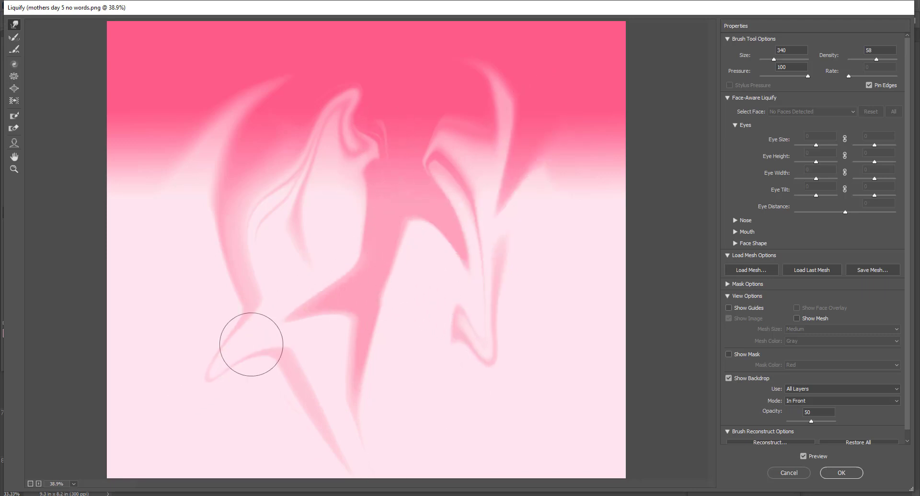
pyautogui.moveTo(400, 79)
pyautogui.mouseDown()
pyautogui.moveTo(333, 184)
pyautogui.moveTo(320, 285)
pyautogui.moveTo(357, 385)
pyautogui.moveTo(410, 423)
pyautogui.mouseUp()
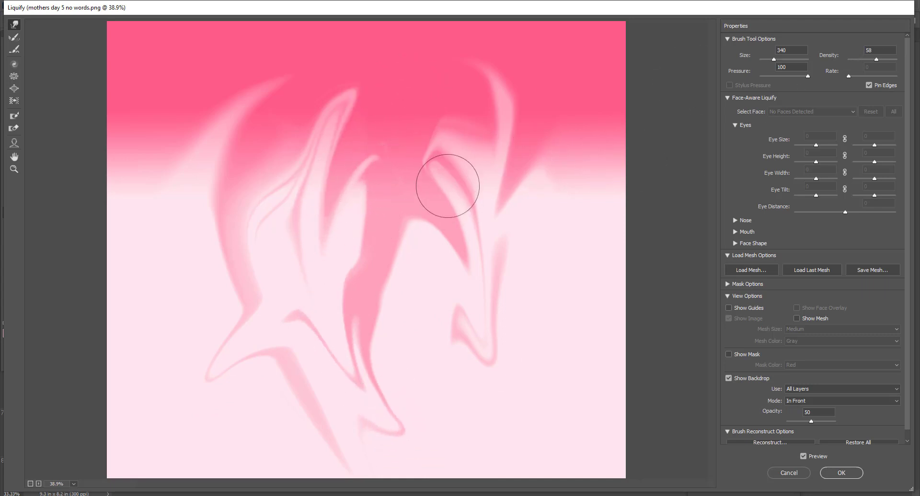
pyautogui.moveTo(470, 179)
pyautogui.mouseDown()
pyautogui.moveTo(430, 243)
pyautogui.moveTo(359, 456)
pyautogui.mouseUp()
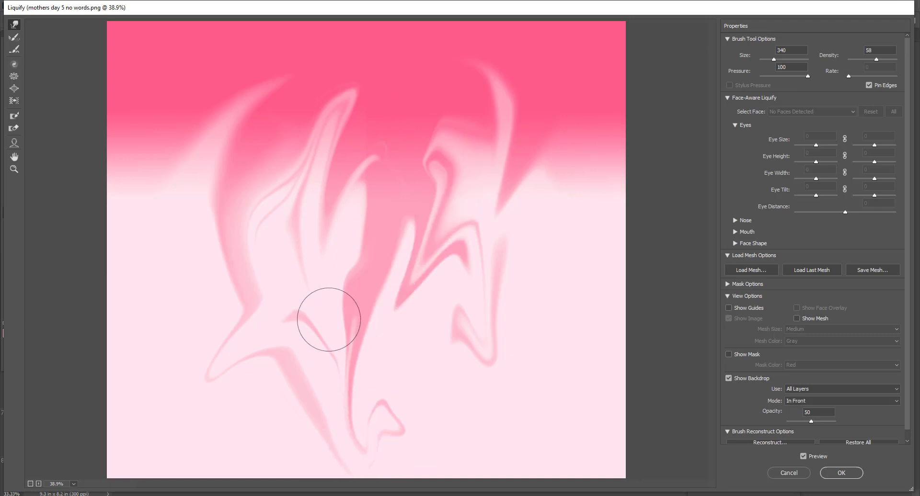
pyautogui.moveTo(325, 320)
pyautogui.mouseDown()
pyautogui.moveTo(337, 345)
pyautogui.moveTo(451, 414)
pyautogui.mouseUp()
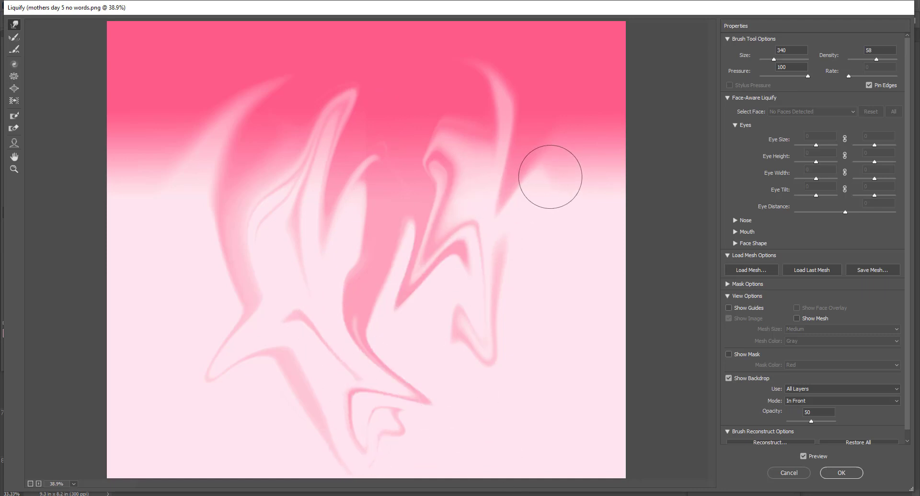
pyautogui.moveTo(546, 175)
pyautogui.mouseDown()
pyautogui.moveTo(521, 239)
pyautogui.moveTo(363, 435)
pyautogui.mouseUp()
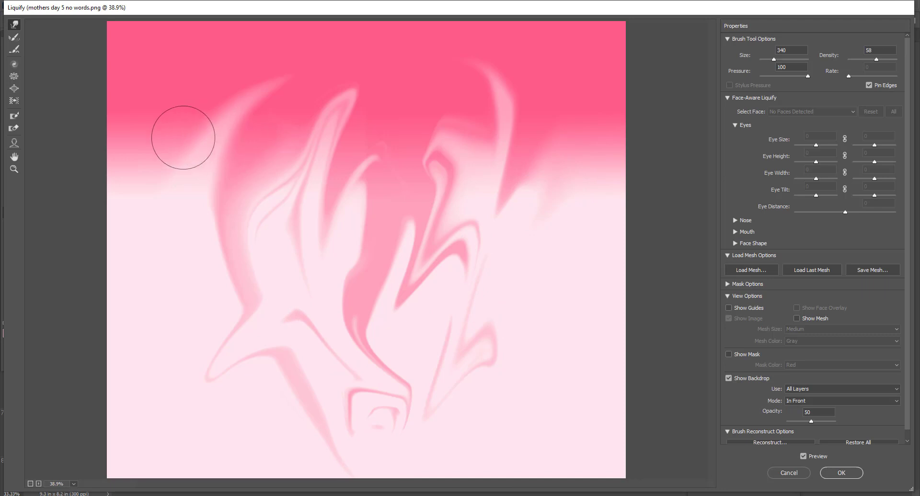
# Step: Draw the streaks from both sides down and inward so they fan out from the canvas's lower centre
pyautogui.moveTo(183, 138); pyautogui.dragTo(263, 294)
pyautogui.moveTo(224, 232); pyautogui.dragTo(348, 448)
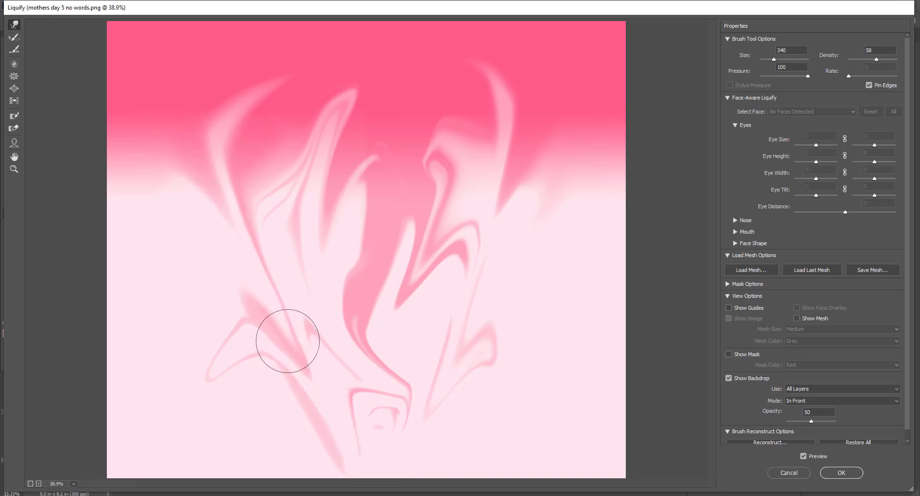
pyautogui.moveTo(279, 329); pyautogui.dragTo(350, 482)
pyautogui.moveTo(277, 116); pyautogui.dragTo(389, 448)
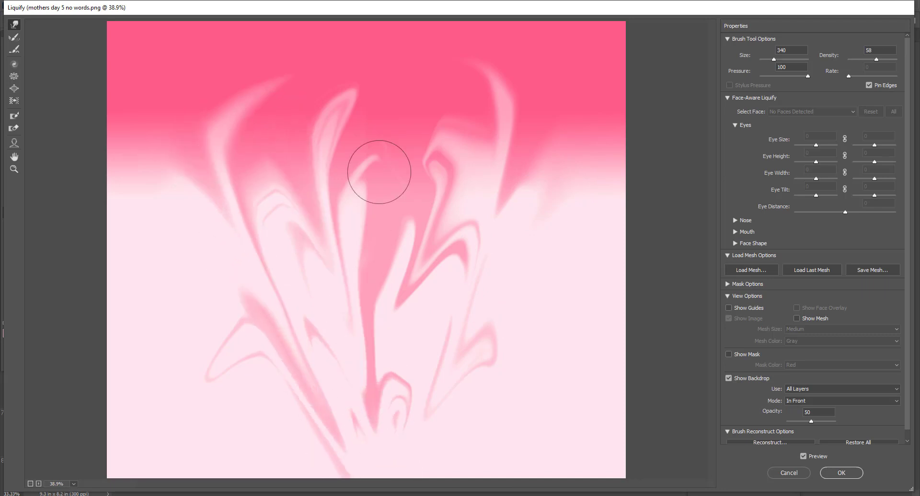
pyautogui.moveTo(398, 139); pyautogui.dragTo(415, 432)
pyautogui.moveTo(489, 90); pyautogui.dragTo(494, 277)
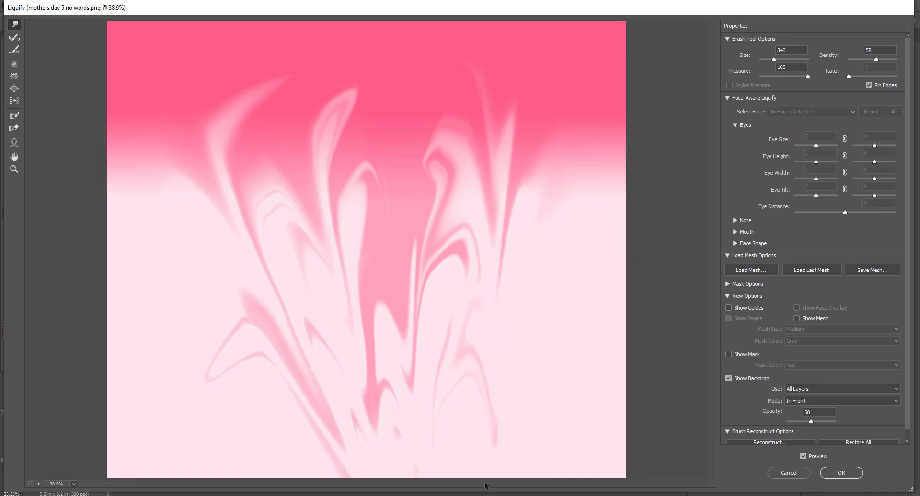
pyautogui.moveTo(626, 148); pyautogui.dragTo(468, 239)
pyautogui.moveTo(392, 298); pyautogui.dragTo(387, 306)
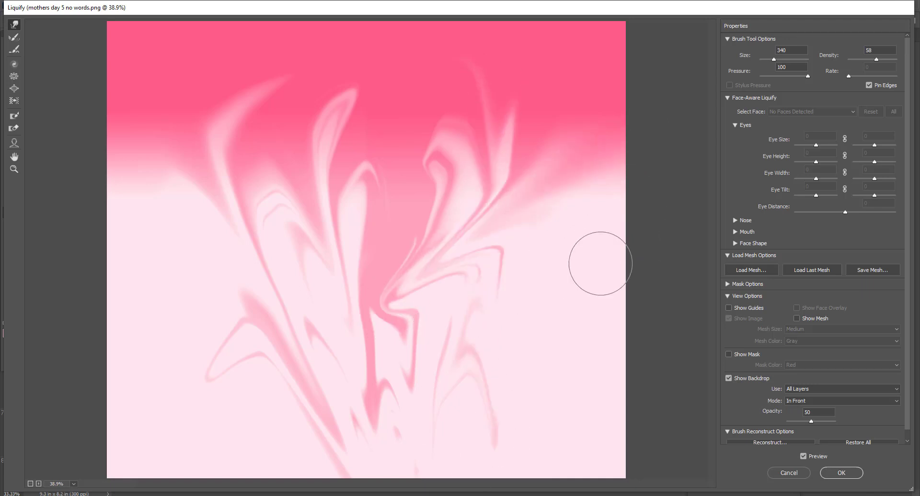
pyautogui.moveTo(600, 264); pyautogui.dragTo(372, 452)
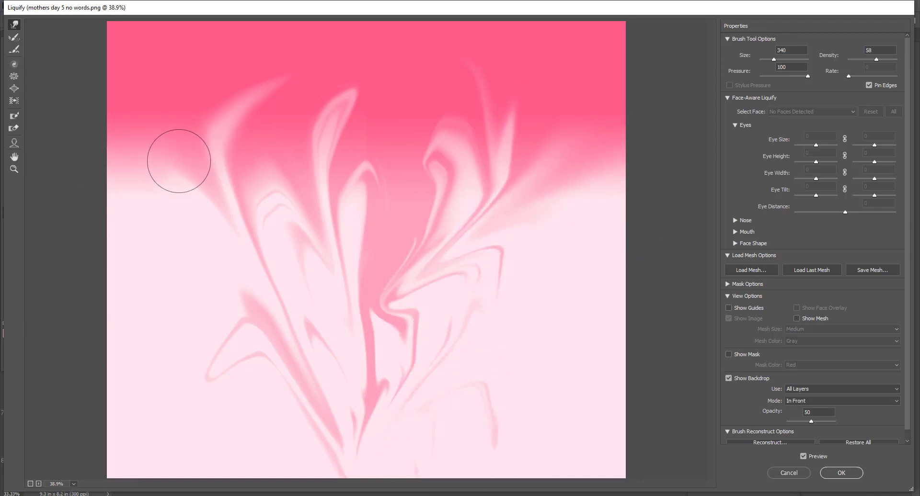
# Step: Pull darker pink down along both side edges of the canvas and warp the central streaks outward to the left
pyautogui.moveTo(181, 158)
pyautogui.mouseDown()
pyautogui.moveTo(123, 203)
pyautogui.moveTo(107, 266)
pyautogui.mouseUp()
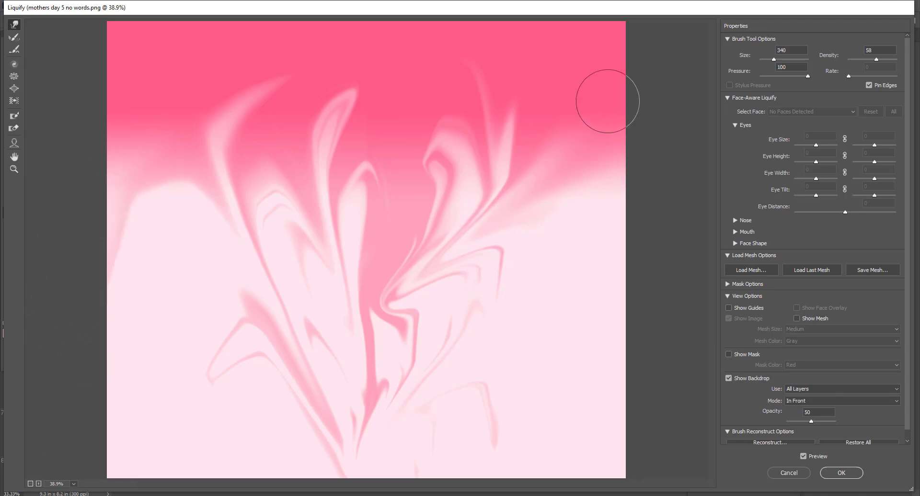
pyautogui.moveTo(585, 108); pyautogui.dragTo(616, 249)
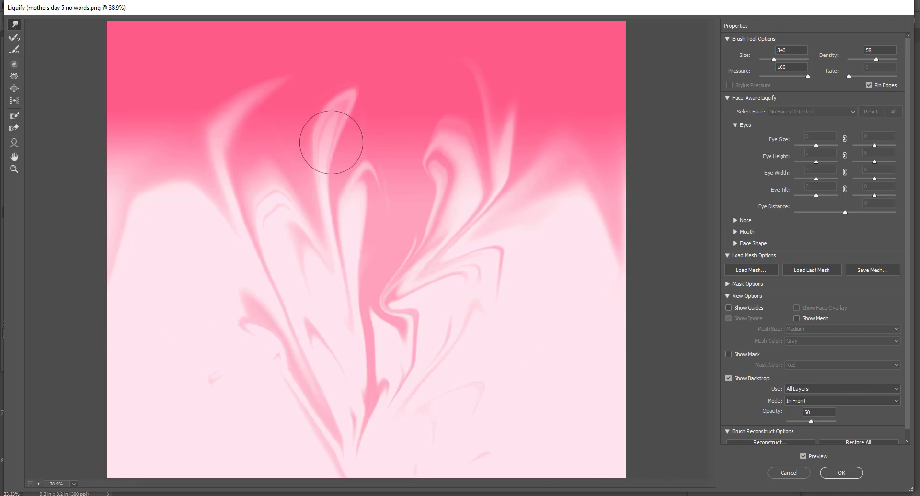
pyautogui.moveTo(333, 144); pyautogui.dragTo(166, 207)
pyautogui.moveTo(364, 251); pyautogui.dragTo(170, 341)
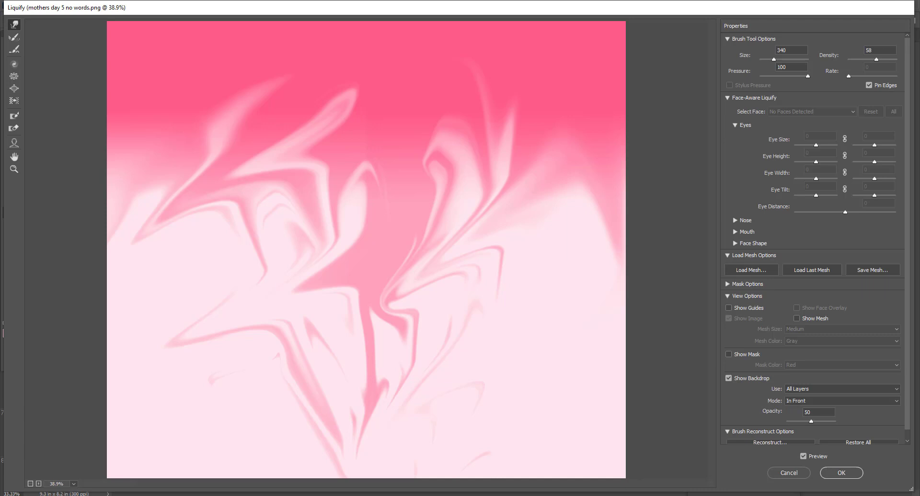
# Step: Pull pink streaks from the canvas centre out to the right edge and warp the right-hand side into downward points
pyautogui.moveTo(380, 254); pyautogui.dragTo(522, 322)
pyautogui.moveTo(467, 307); pyautogui.dragTo(554, 375)
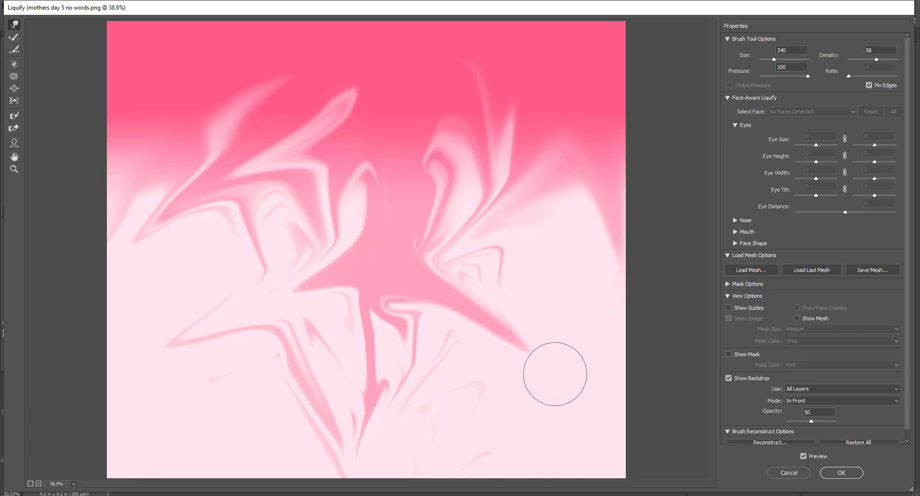
pyautogui.moveTo(495, 324); pyautogui.dragTo(680, 392)
pyautogui.moveTo(534, 353); pyautogui.dragTo(673, 369)
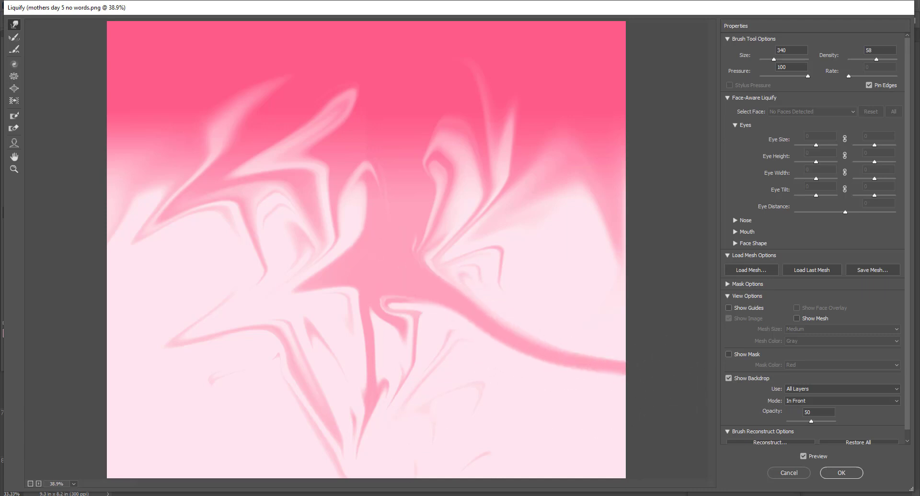
pyautogui.moveTo(591, 159); pyautogui.dragTo(583, 302)
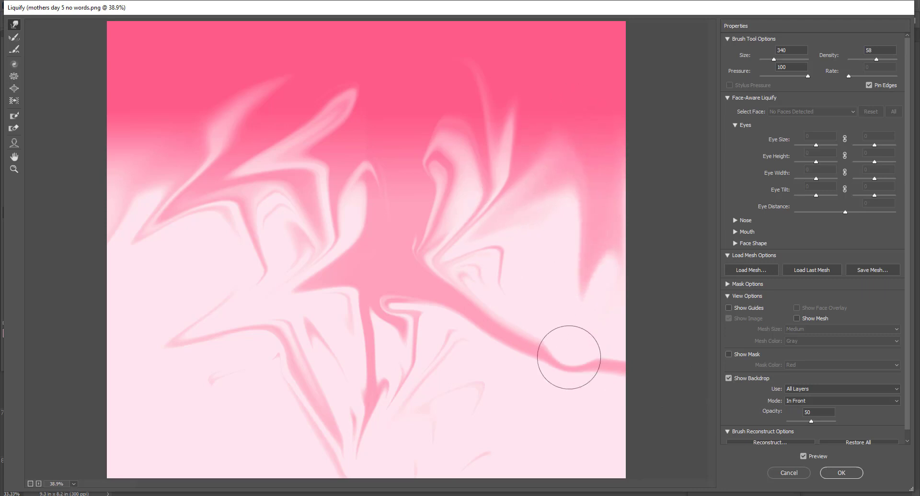
pyautogui.moveTo(569, 358); pyautogui.dragTo(496, 447)
pyautogui.moveTo(462, 283)
pyautogui.mouseDown()
pyautogui.moveTo(539, 301)
pyautogui.moveTo(633, 287)
pyautogui.mouseUp()
pyautogui.moveTo(516, 272); pyautogui.dragTo(644, 290)
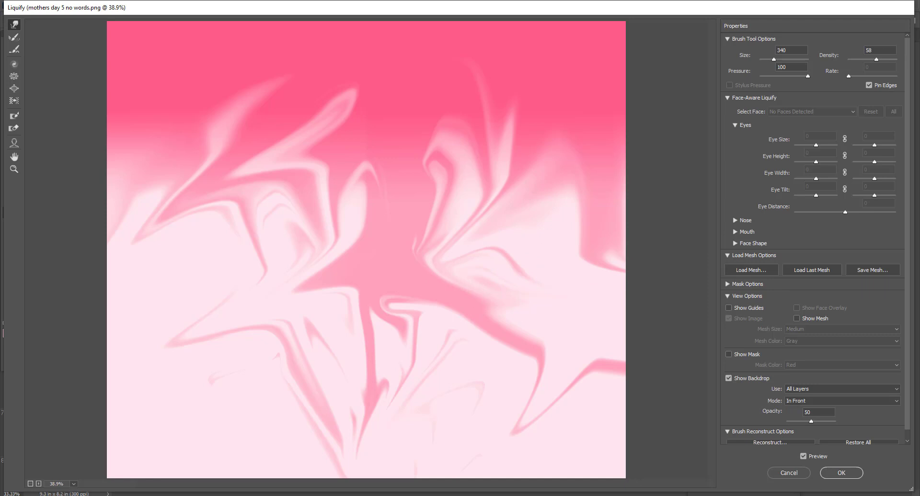
# Step: Draw the left streaks down to the left edge, stretch the central streak leftward, and apply the Liquify warp
pyautogui.moveTo(230, 88)
pyautogui.mouseDown()
pyautogui.moveTo(180, 235)
pyautogui.moveTo(48, 378)
pyautogui.mouseUp()
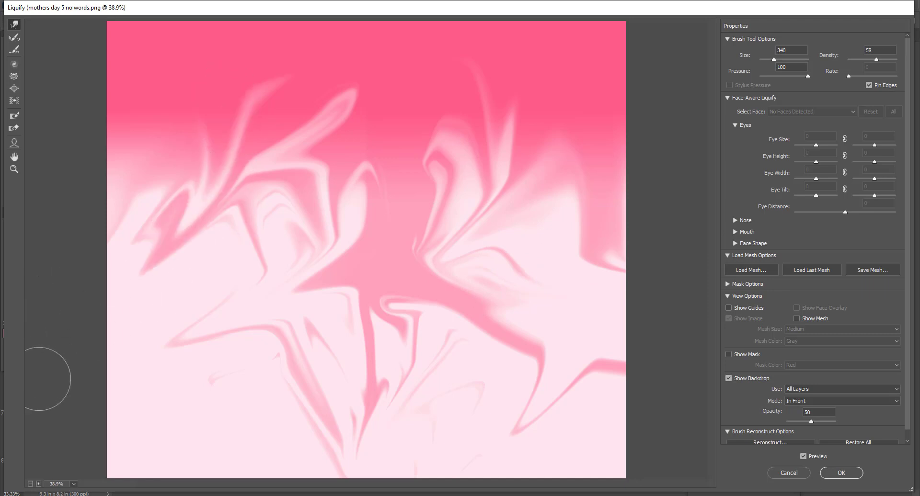
pyautogui.moveTo(206, 190); pyautogui.dragTo(107, 378)
pyautogui.moveTo(139, 283); pyautogui.dragTo(119, 427)
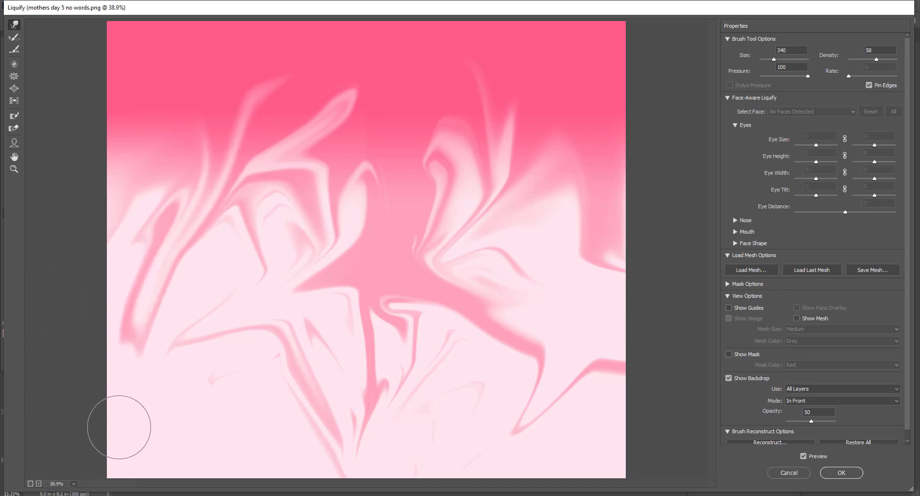
pyautogui.moveTo(129, 340); pyautogui.dragTo(51, 446)
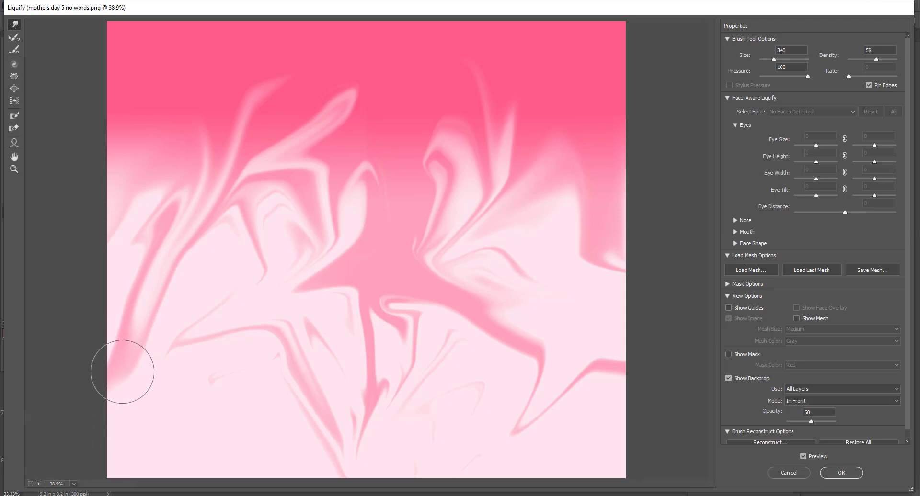
pyautogui.moveTo(123, 372); pyautogui.dragTo(41, 420)
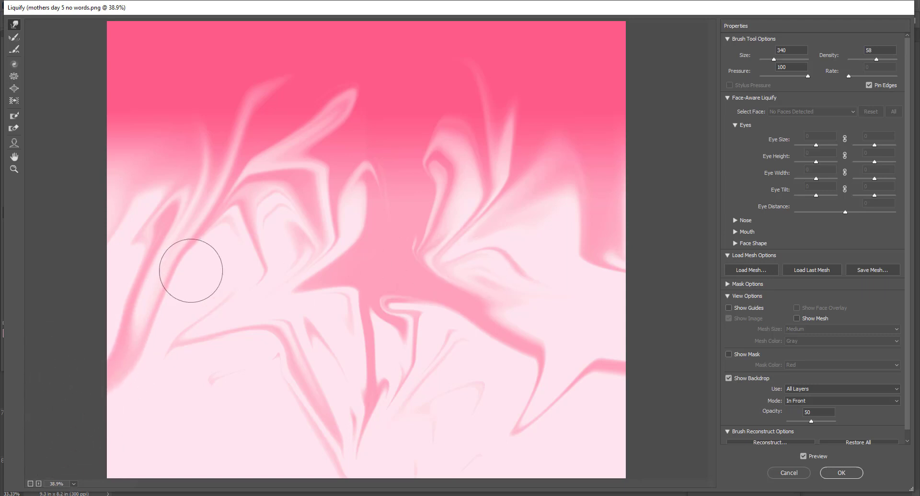
pyautogui.moveTo(382, 270)
pyautogui.mouseDown()
pyautogui.moveTo(307, 286)
pyautogui.moveTo(240, 326)
pyautogui.mouseUp()
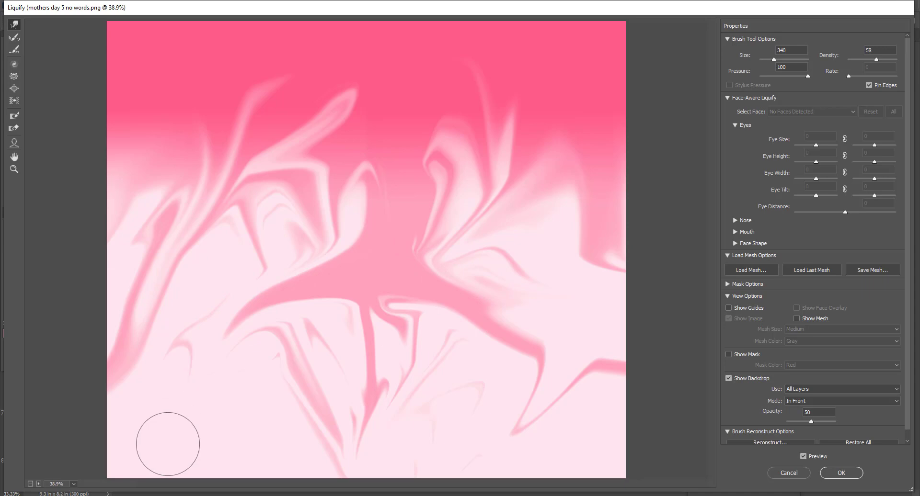
pyautogui.click(841, 473)
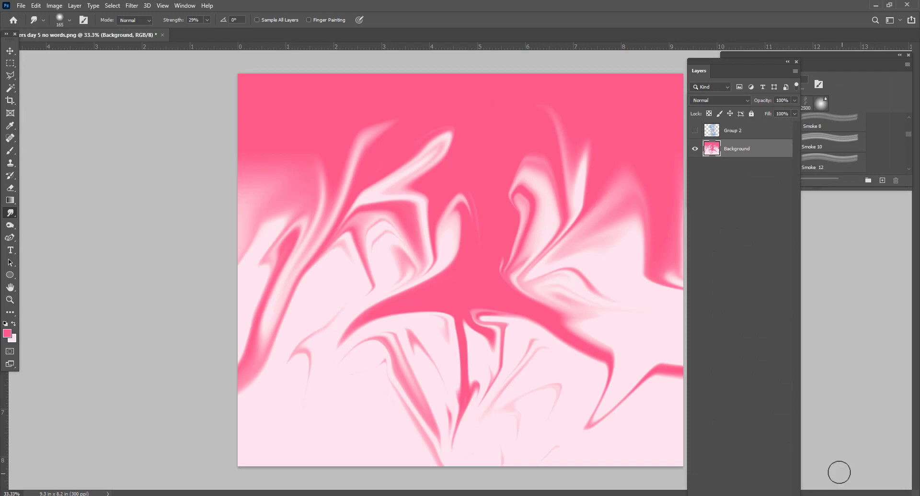
# Step: Offset the Background layer 1395 pixels right and 0 down with Wrap Around, bringing the side seam to the centre
pyautogui.click(138, 9)
pyautogui.moveTo(158, 190)
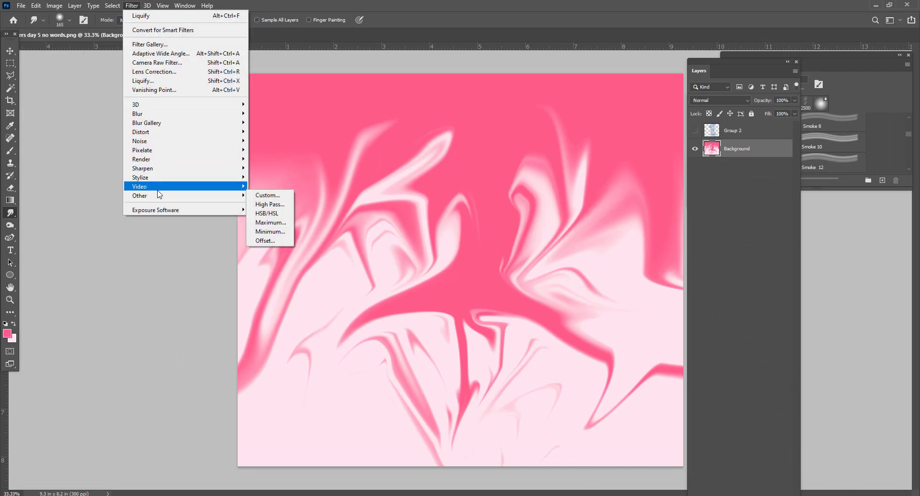
pyautogui.click(265, 241)
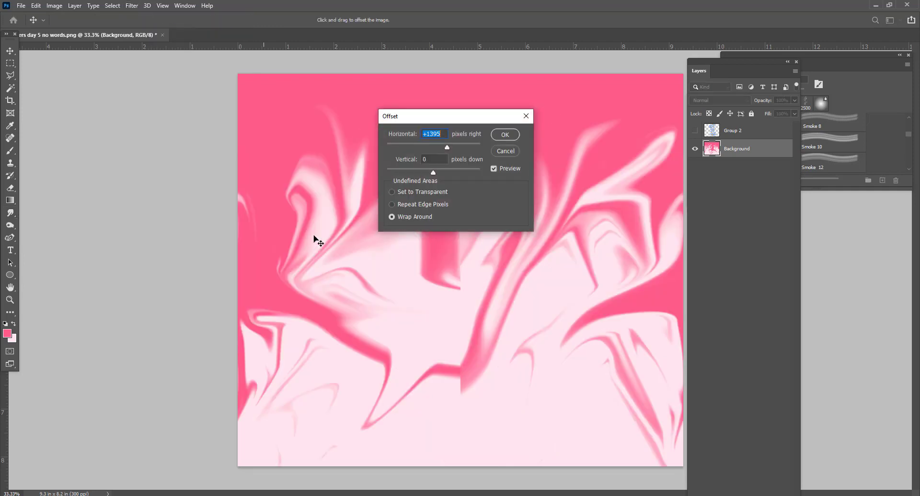
pyautogui.click(505, 135)
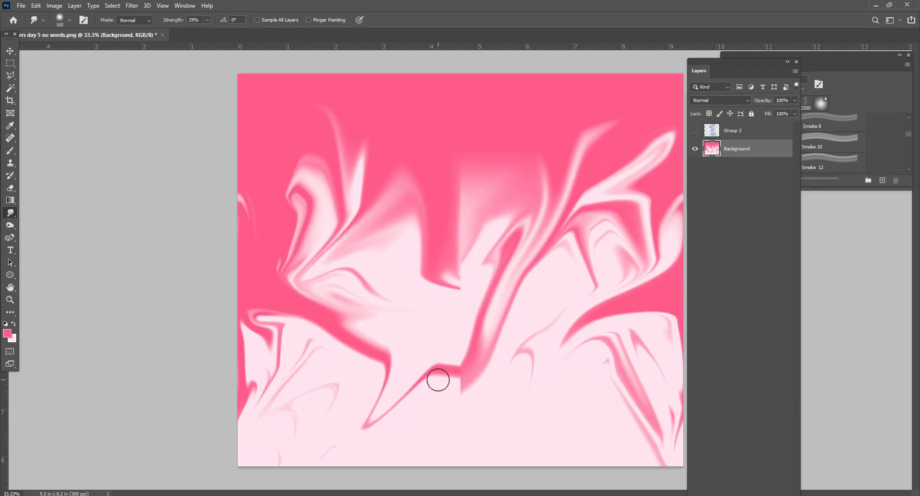
# Step: Reopen the background in Liquify and push darker pink rightward and down across the upper part of the centre seam
pyautogui.click(132, 6)
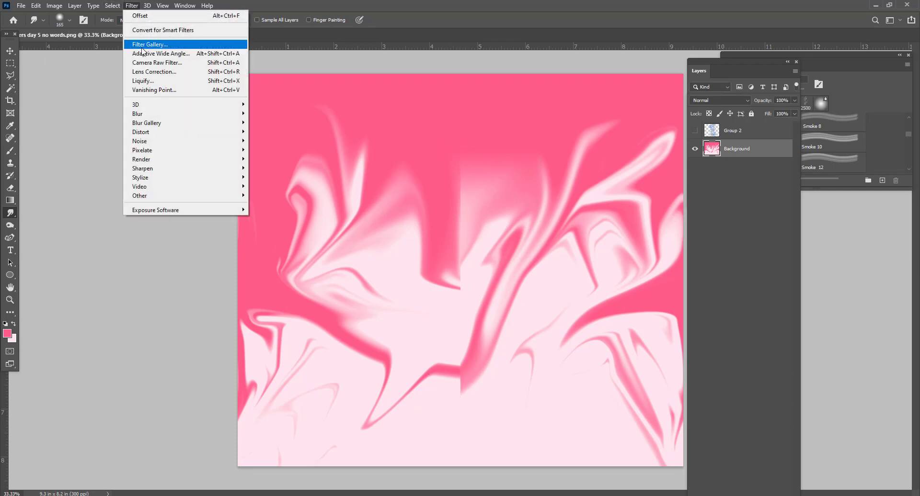
pyautogui.click(143, 82)
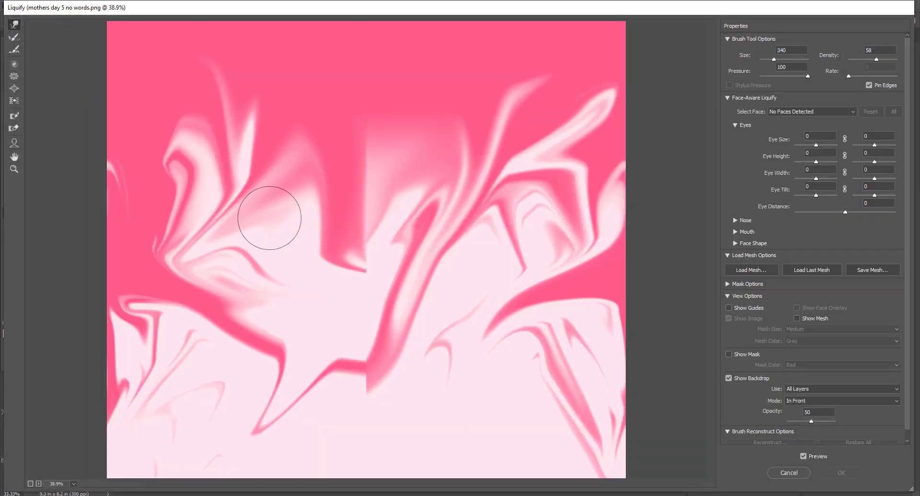
pyautogui.moveTo(343, 119); pyautogui.dragTo(441, 205)
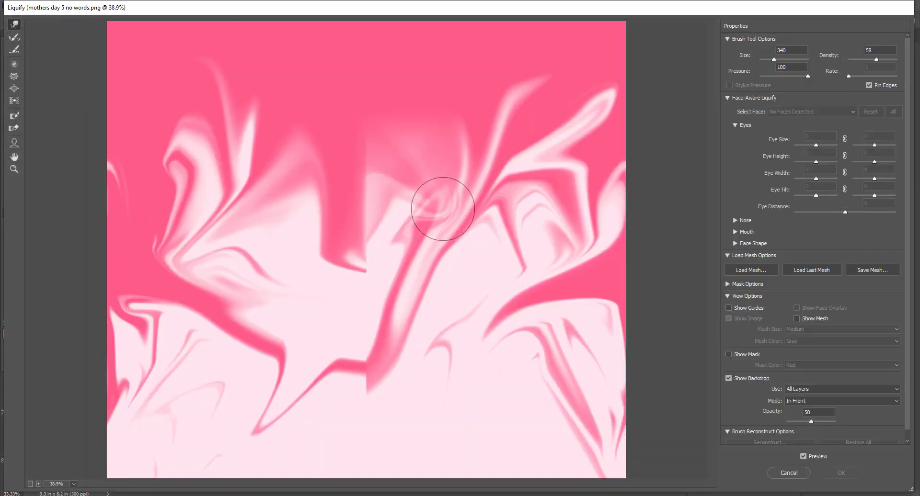
pyautogui.moveTo(316, 138); pyautogui.dragTo(423, 181)
pyautogui.moveTo(335, 148); pyautogui.dragTo(435, 175)
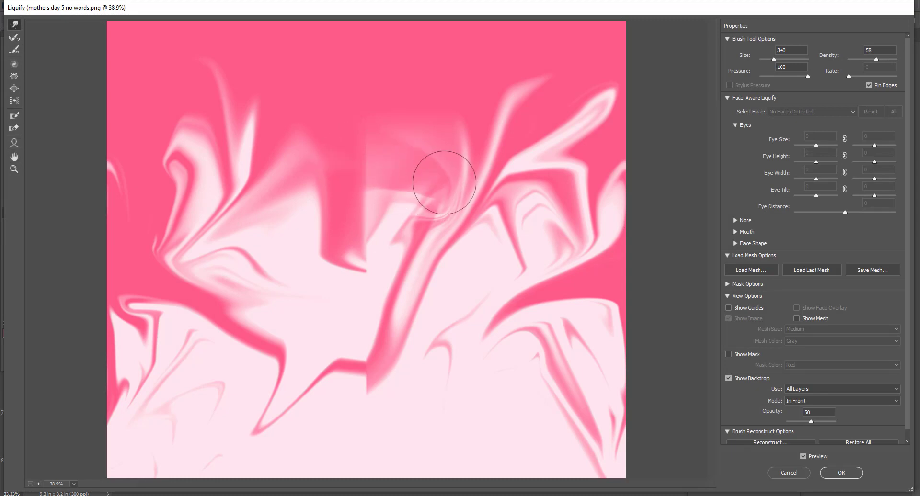
pyautogui.moveTo(346, 149); pyautogui.dragTo(438, 226)
pyautogui.moveTo(350, 197); pyautogui.dragTo(404, 284)
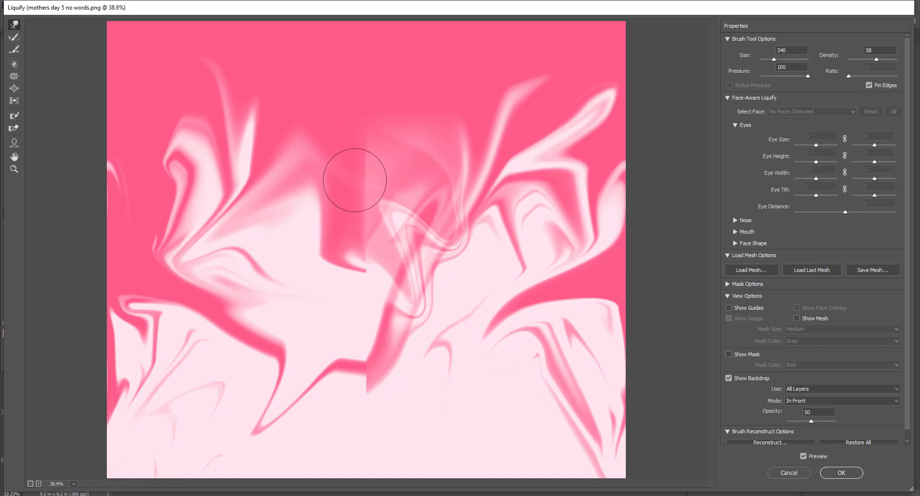
# Step: Turn off the backdrop overlay and warp the streaks around the central seam down and sideways into marbled folds
pyautogui.click(728, 378)
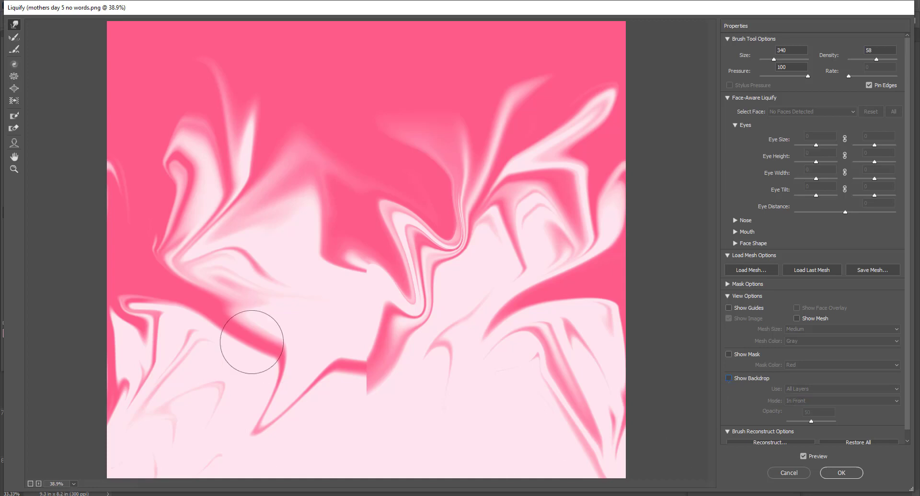
pyautogui.moveTo(456, 211); pyautogui.dragTo(307, 333)
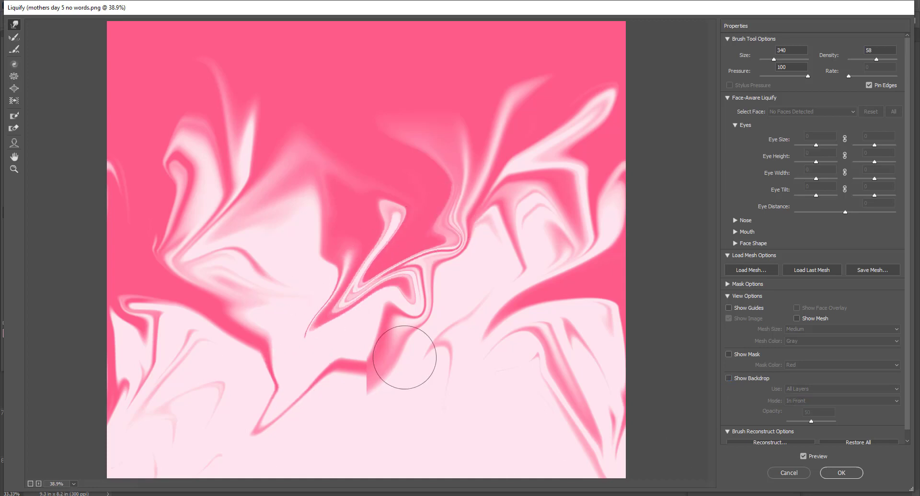
pyautogui.moveTo(357, 171); pyautogui.dragTo(325, 296)
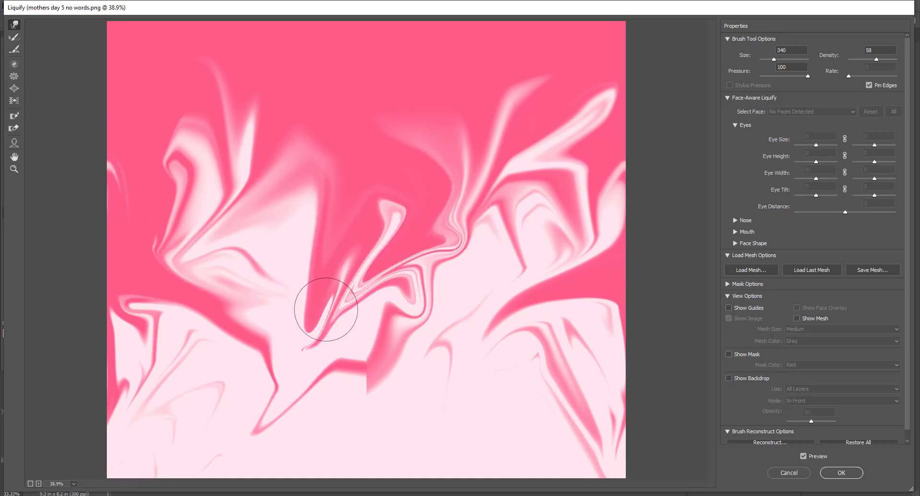
pyautogui.moveTo(401, 230)
pyautogui.mouseDown()
pyautogui.moveTo(154, 288)
pyautogui.moveTo(282, 431)
pyautogui.mouseUp()
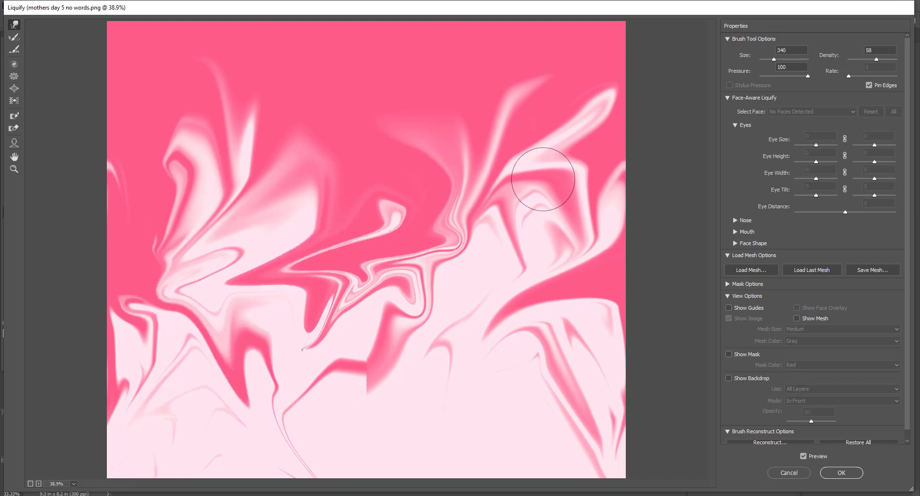
pyautogui.moveTo(538, 189); pyautogui.dragTo(467, 386)
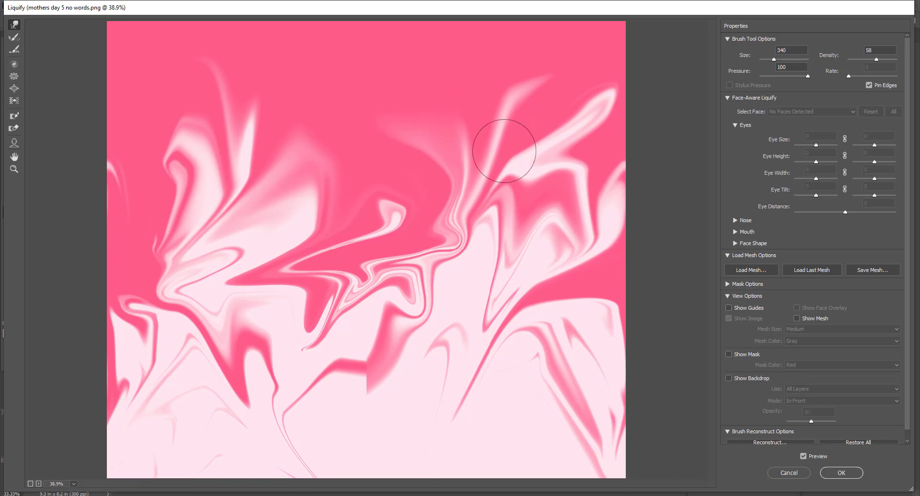
pyautogui.moveTo(530, 181)
pyautogui.mouseDown()
pyautogui.moveTo(395, 127)
pyautogui.moveTo(283, 145)
pyautogui.mouseUp()
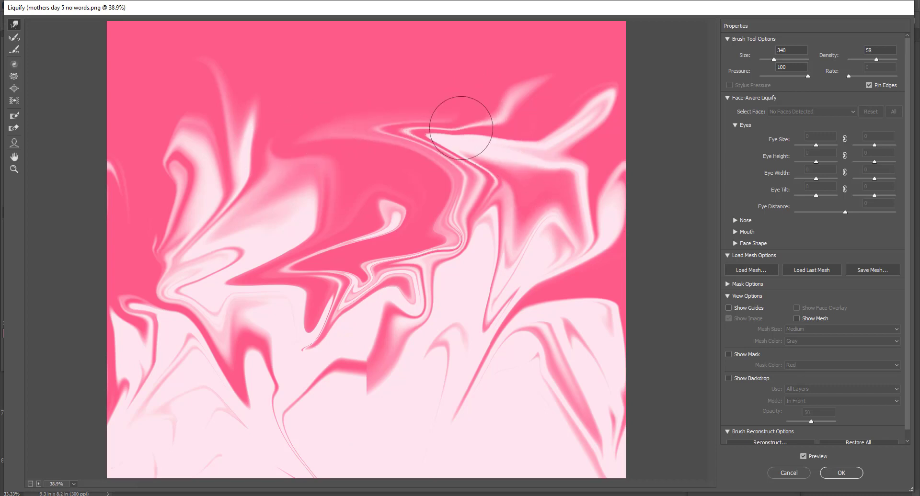
pyautogui.moveTo(464, 128)
pyautogui.mouseDown()
pyautogui.moveTo(334, 131)
pyautogui.moveTo(259, 207)
pyautogui.moveTo(259, 308)
pyautogui.moveTo(310, 431)
pyautogui.mouseUp()
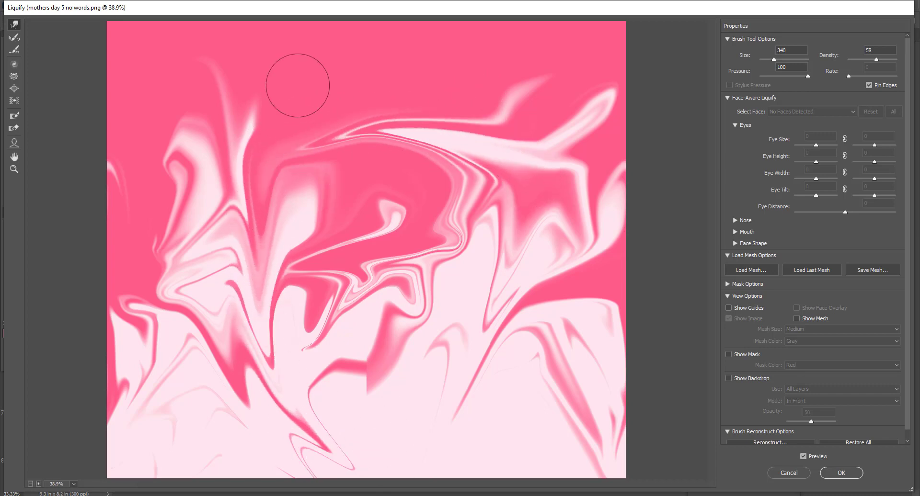
pyautogui.moveTo(297, 82)
pyautogui.mouseDown()
pyautogui.moveTo(308, 189)
pyautogui.moveTo(427, 416)
pyautogui.mouseUp()
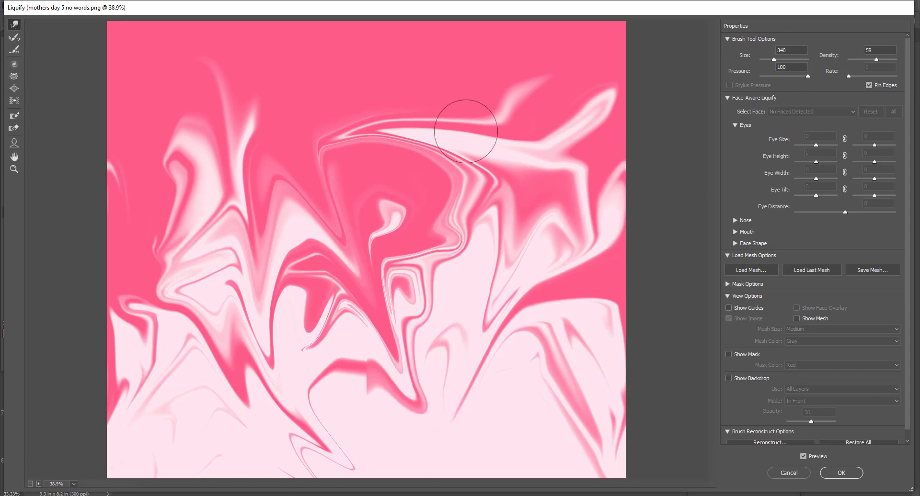
# Step: Pull the light streaks in the upper middle and left of the gradient up toward the canvas's top edge
pyautogui.moveTo(468, 144); pyautogui.dragTo(376, 77)
pyautogui.moveTo(401, 175); pyautogui.dragTo(298, 41)
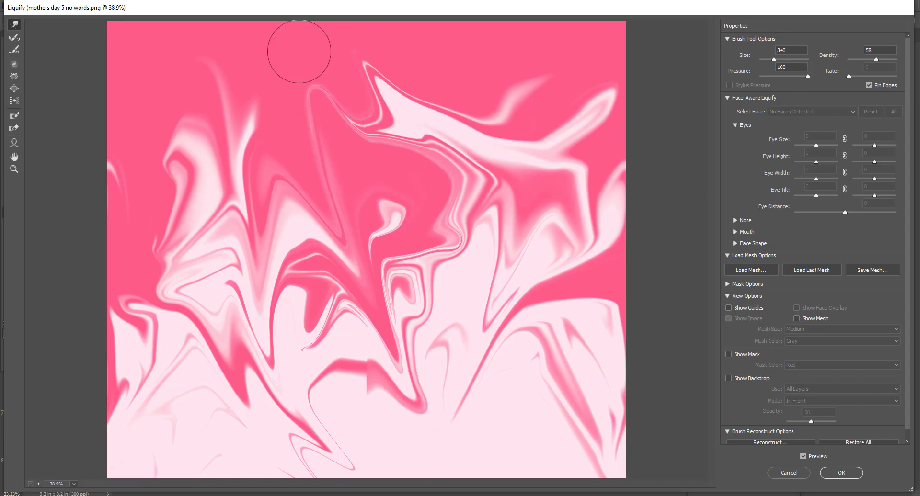
pyautogui.moveTo(430, 161); pyautogui.dragTo(420, 29)
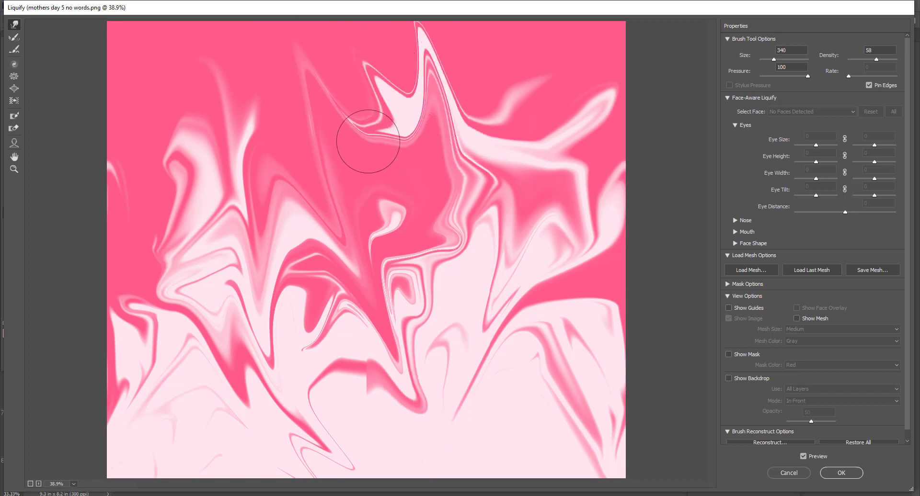
pyautogui.moveTo(365, 140); pyautogui.dragTo(294, 19)
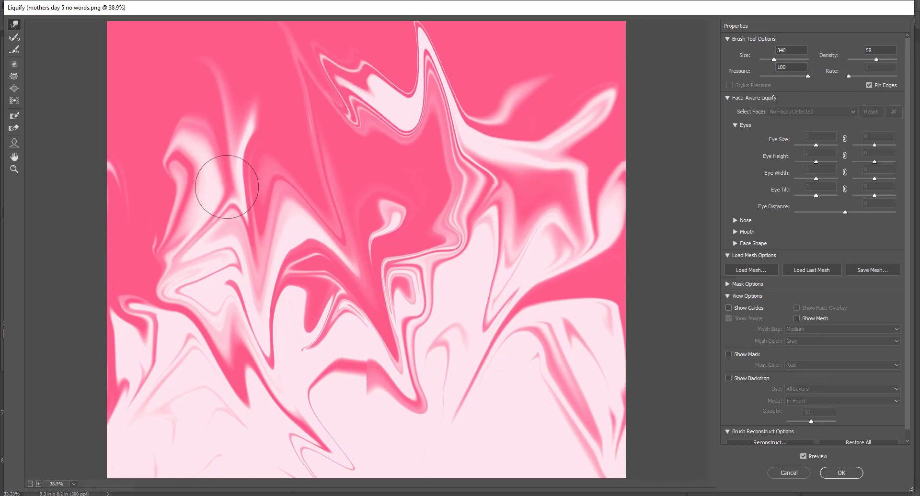
pyautogui.moveTo(232, 192); pyautogui.dragTo(295, 38)
# Step: Drag the pink streaks in the lower half down toward the bottom edge, covering the remaining seam, and apply the Liquify warp
pyautogui.moveTo(417, 206); pyautogui.dragTo(460, 378)
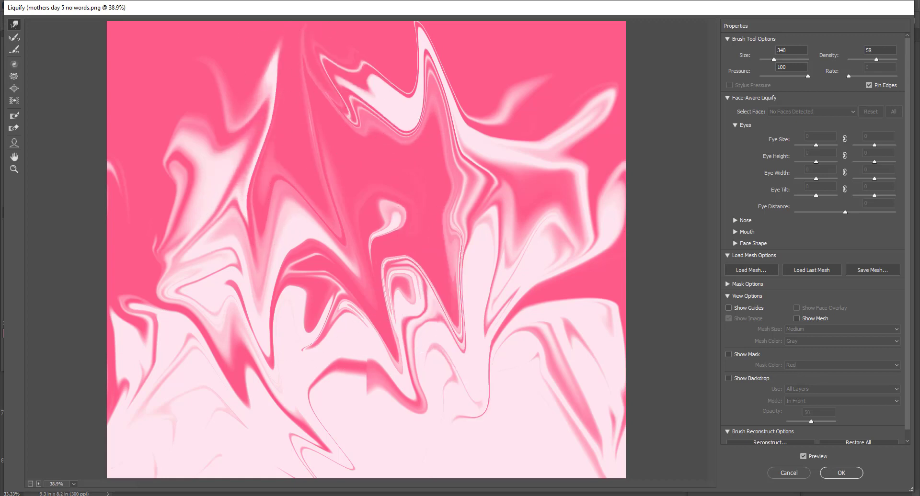
pyautogui.moveTo(338, 376); pyautogui.dragTo(390, 462)
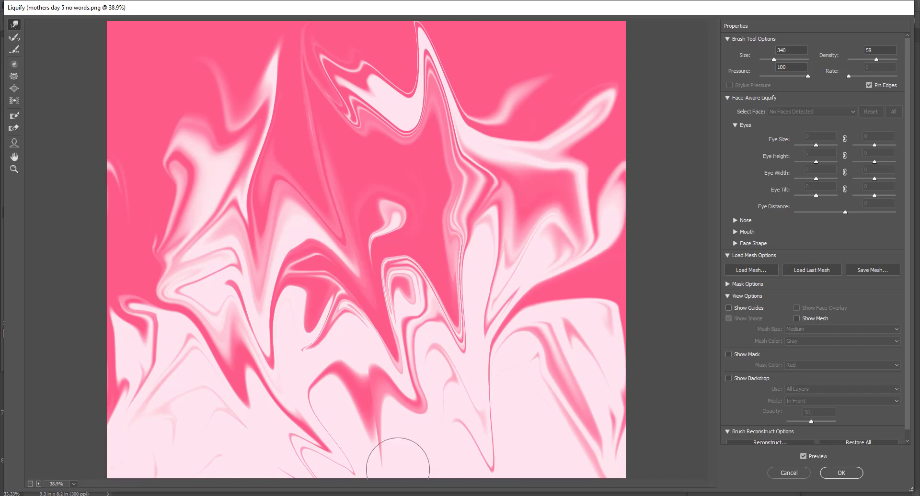
pyautogui.moveTo(300, 293); pyautogui.dragTo(287, 460)
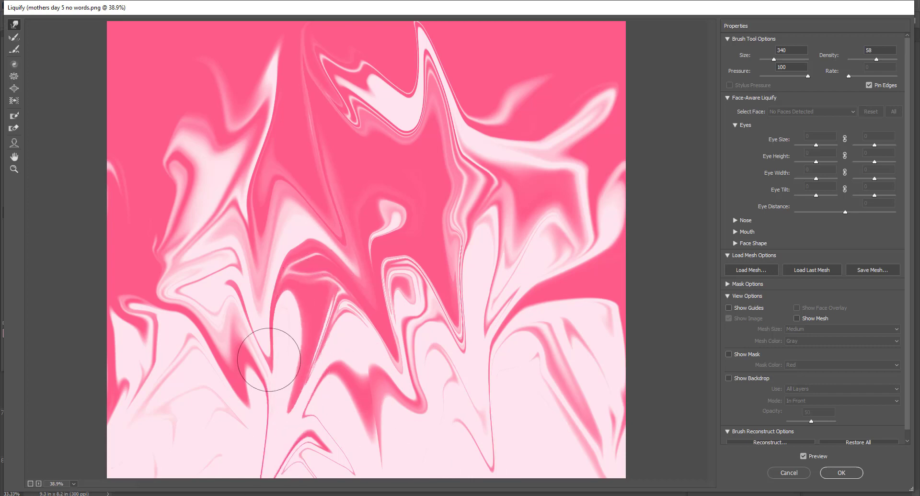
pyautogui.moveTo(246, 330); pyautogui.dragTo(250, 461)
pyautogui.moveTo(524, 305); pyautogui.dragTo(532, 389)
pyautogui.moveTo(262, 233); pyautogui.dragTo(285, 254)
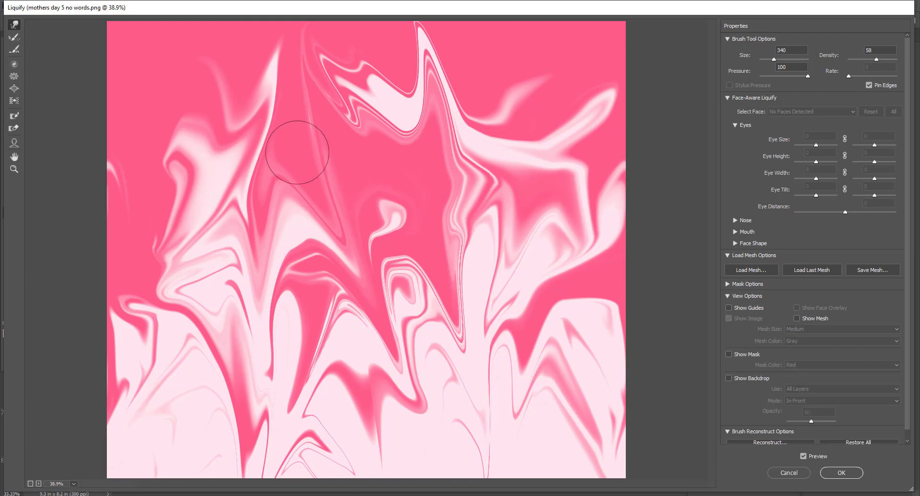
pyautogui.click(842, 473)
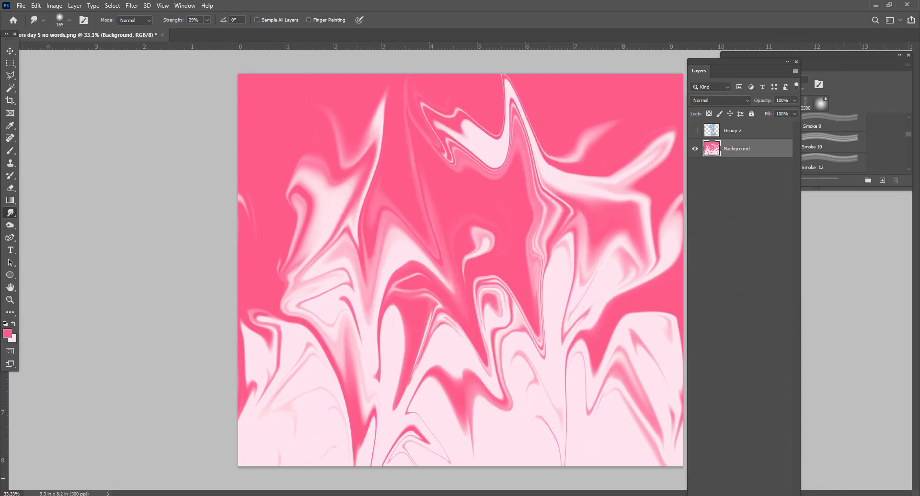
# Step: Offset the Background layer 1395 pixels right with wrap-around, and show the Group 2 flowers again
pyautogui.click(131, 6)
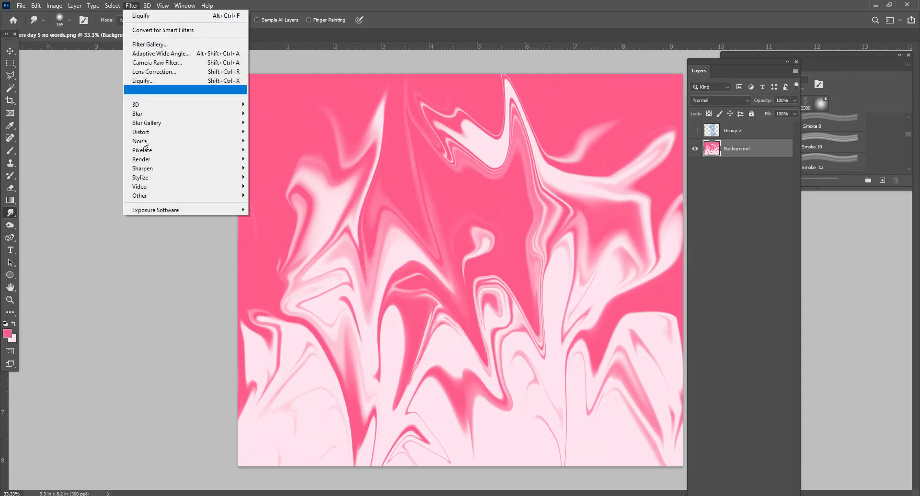
pyautogui.moveTo(152, 198)
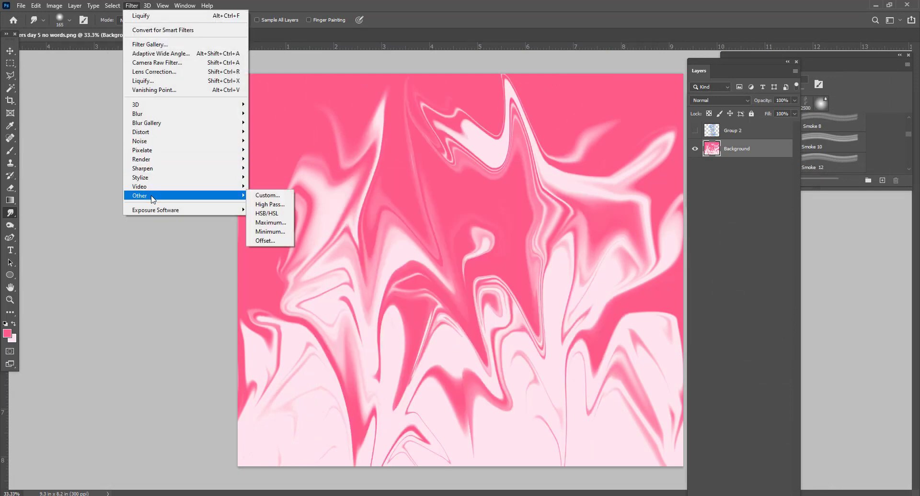
pyautogui.click(275, 240)
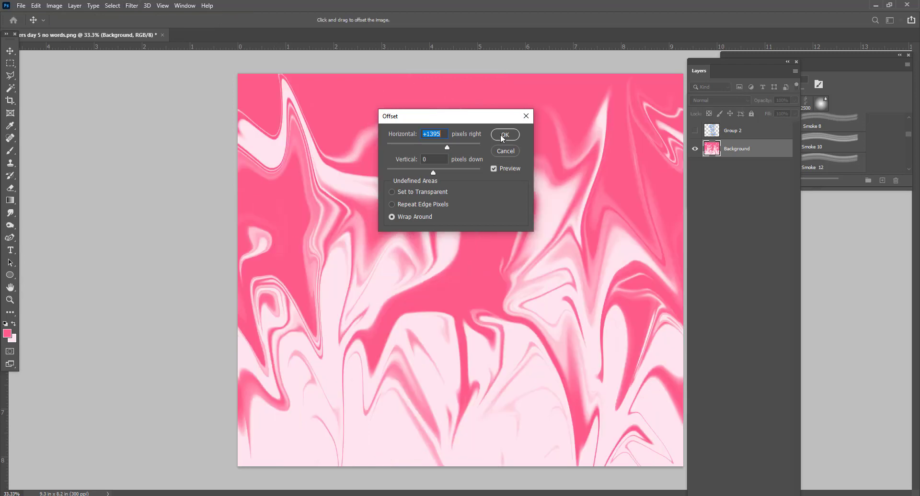
pyautogui.click(503, 137)
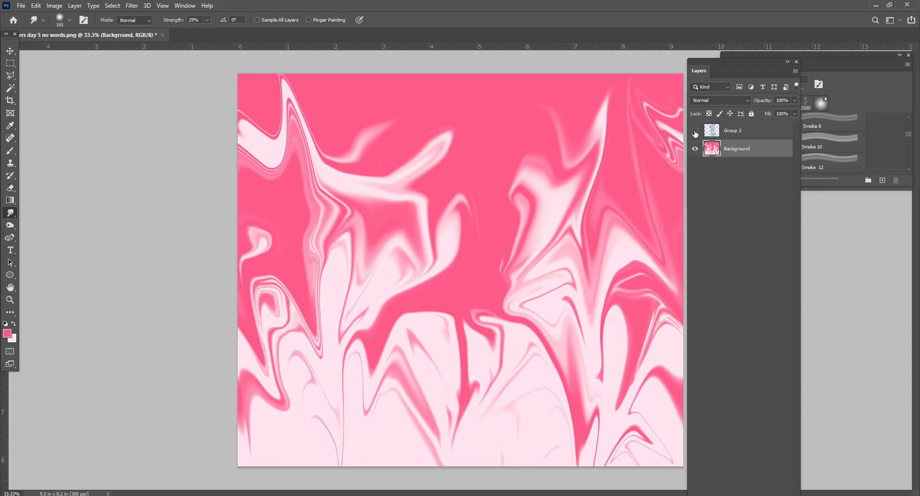
pyautogui.click(695, 131)
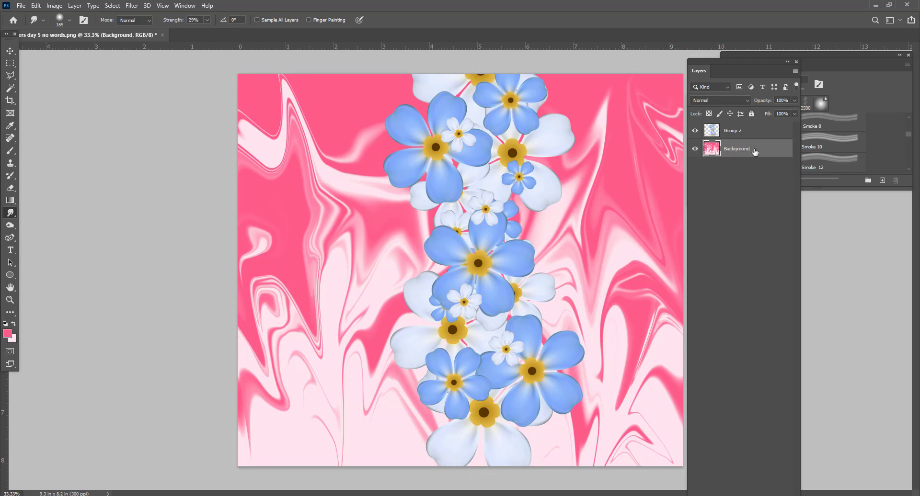
# Step: Add a Hue/Saturation adjustment layer directly above the Background and turn on Colorize
pyautogui.moveTo(750, 68)
pyautogui.mouseDown()
pyautogui.moveTo(733, 7)
pyautogui.moveTo(736, 14)
pyautogui.mouseUp()
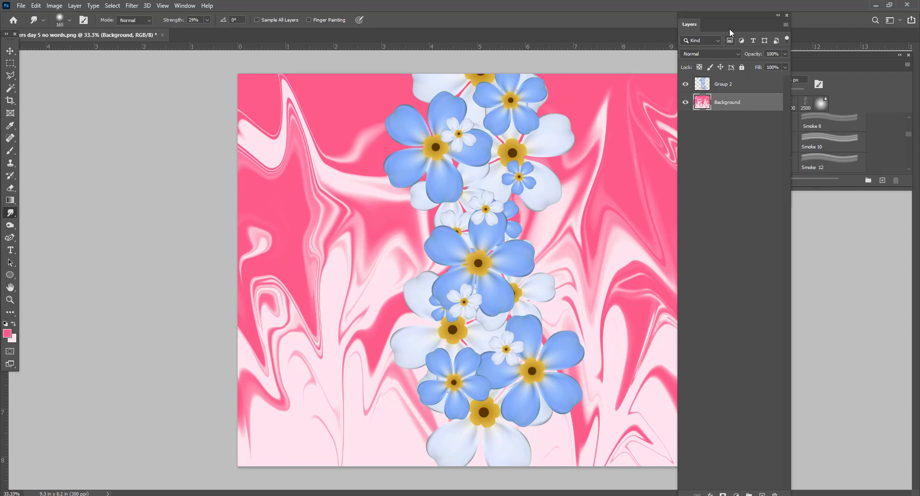
pyautogui.moveTo(744, 22)
pyautogui.mouseDown()
pyautogui.moveTo(739, 2)
pyautogui.moveTo(738, 10)
pyautogui.mouseUp()
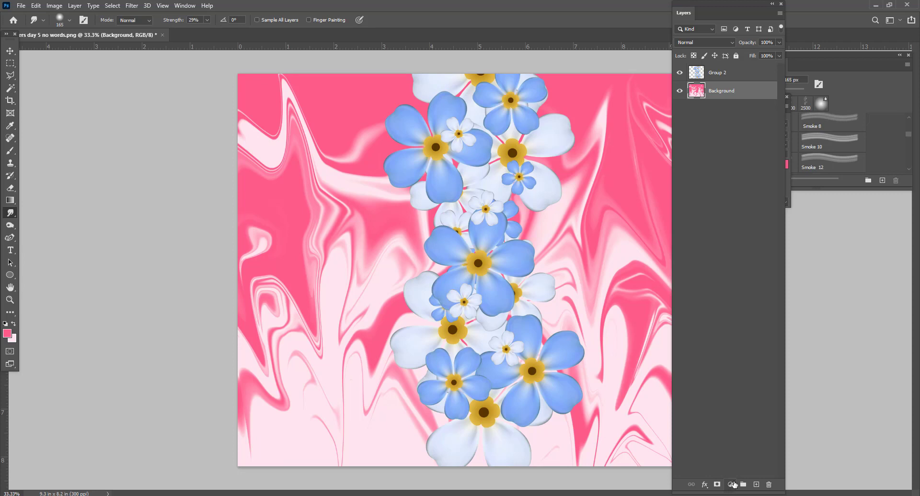
pyautogui.click(731, 486)
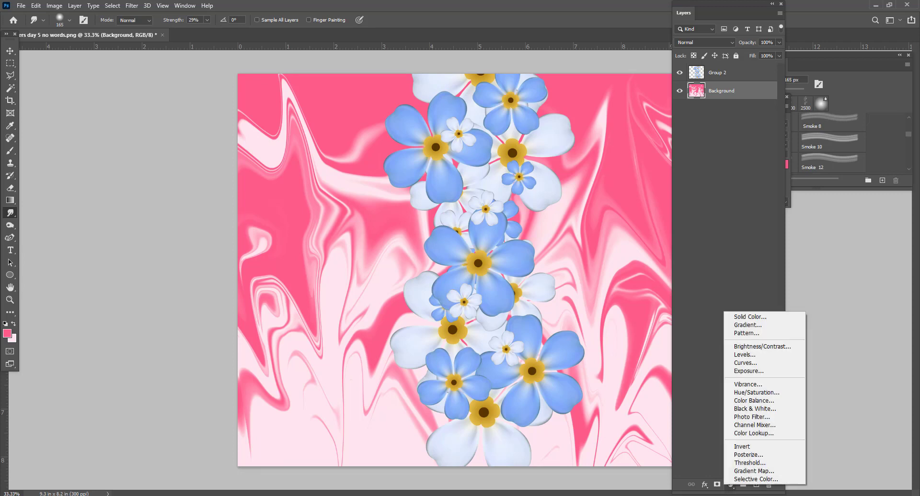
pyautogui.click(755, 394)
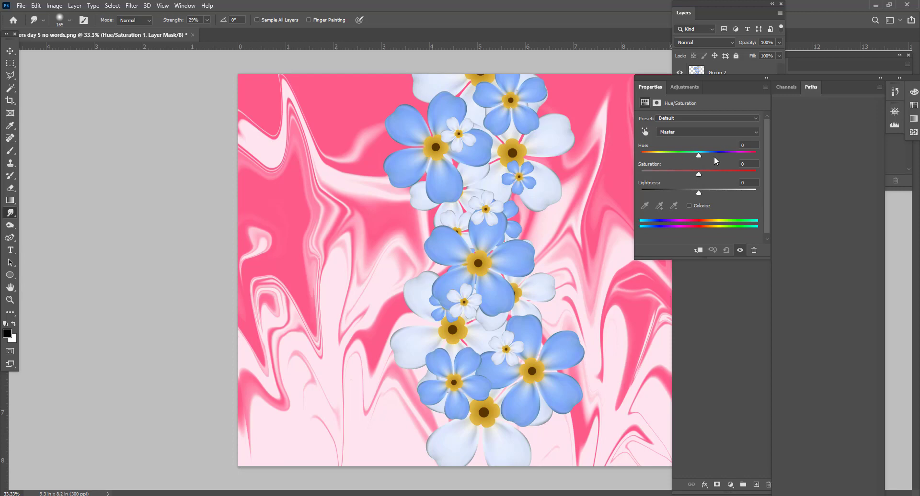
pyautogui.click(689, 207)
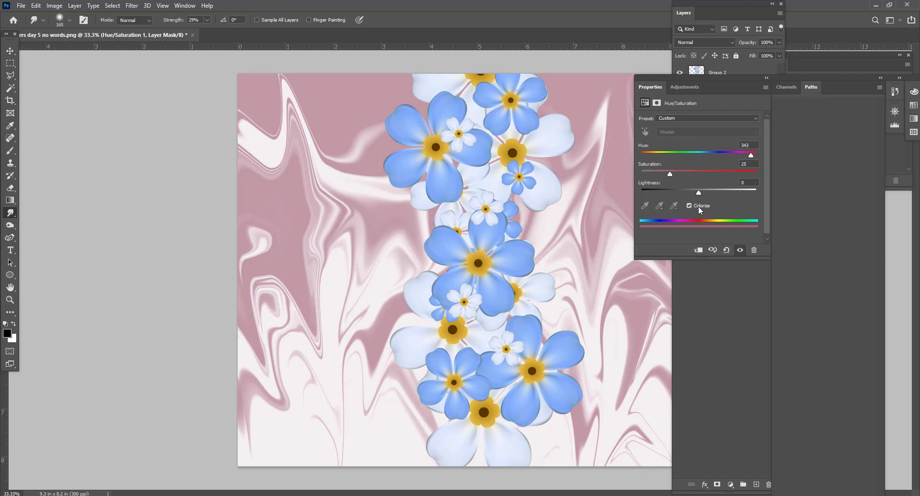
# Step: Recolour the marbled background pale blue with Hue 204, Saturation 90 and Lightness +55
pyautogui.moveTo(670, 174); pyautogui.dragTo(713, 195)
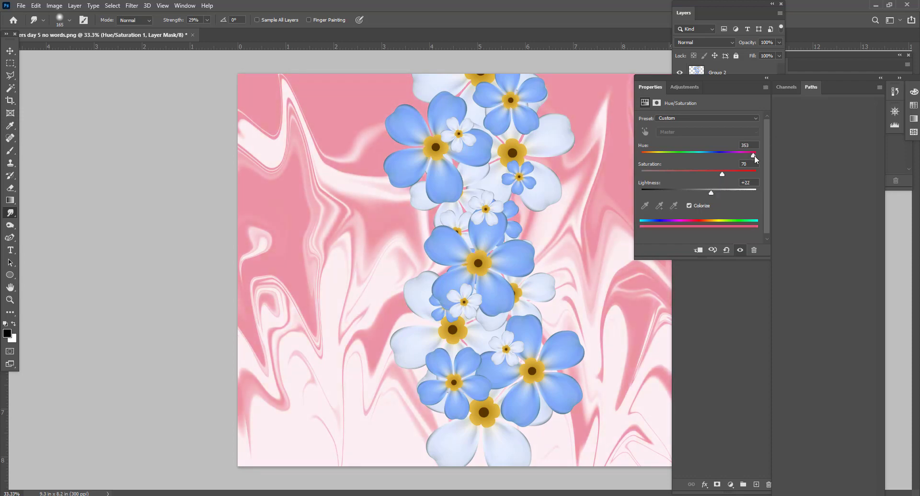
pyautogui.moveTo(751, 155); pyautogui.dragTo(708, 194)
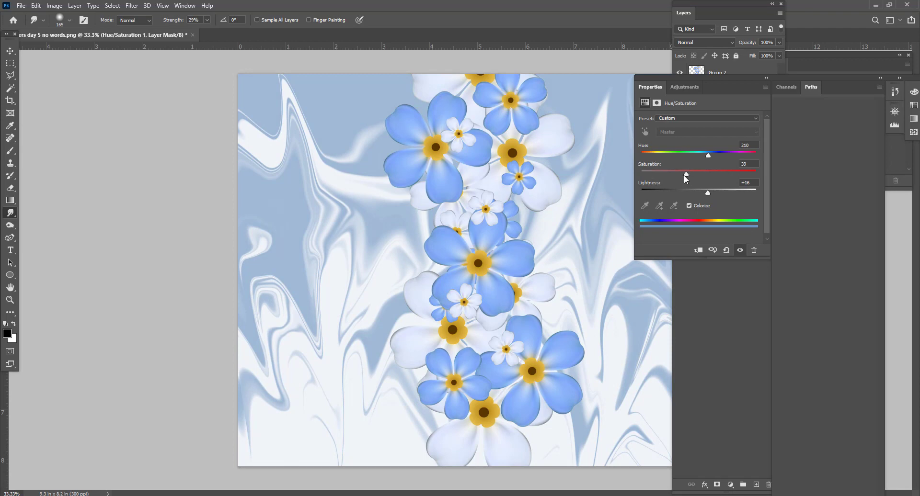
pyautogui.moveTo(687, 178); pyautogui.dragTo(712, 160)
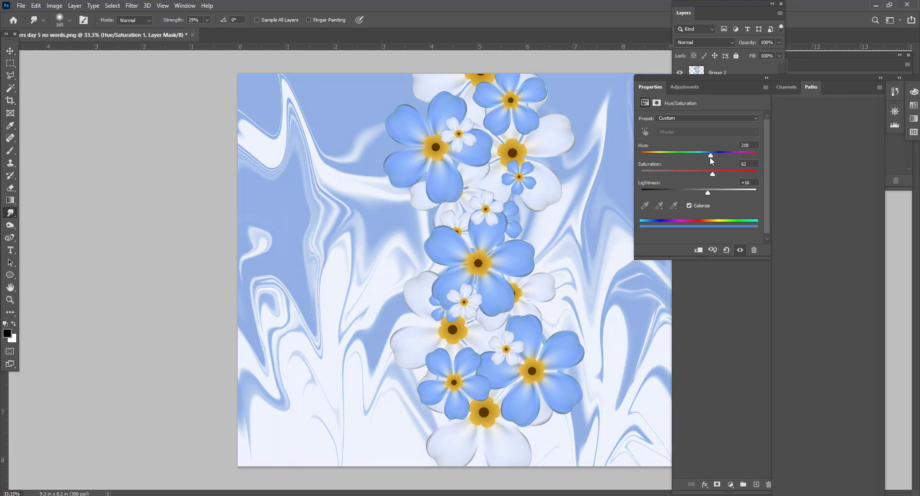
pyautogui.moveTo(708, 194); pyautogui.dragTo(747, 182)
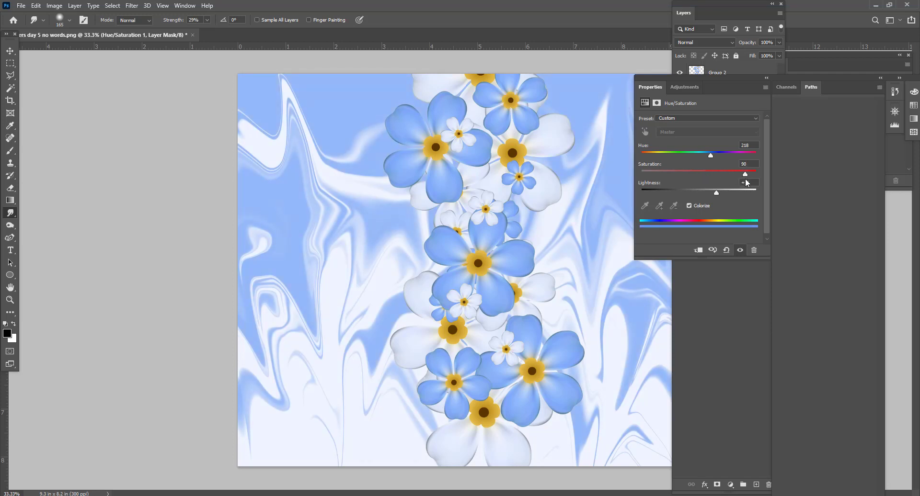
pyautogui.moveTo(711, 156); pyautogui.dragTo(708, 159)
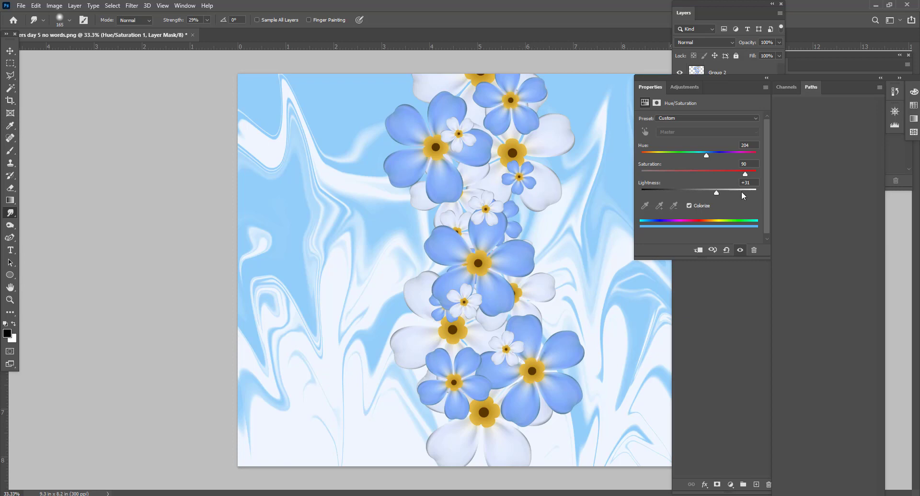
pyautogui.moveTo(718, 201); pyautogui.dragTo(733, 198)
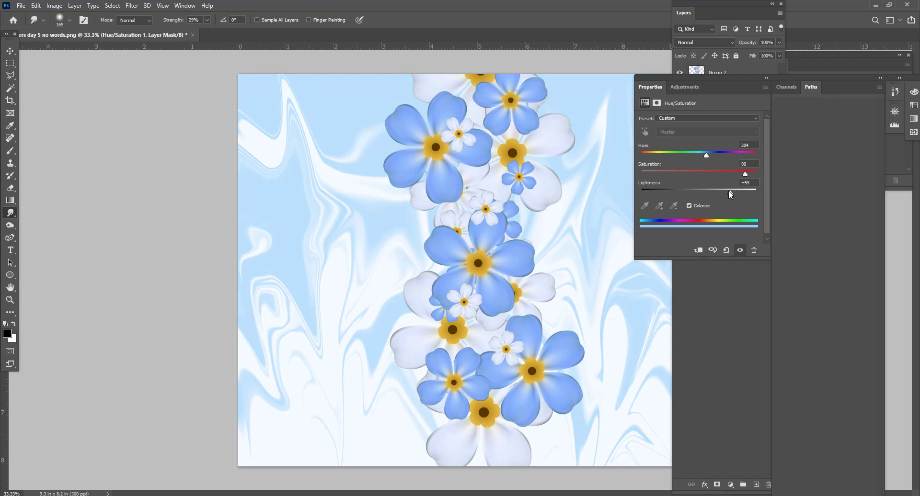
# Step: Put the adjustment properties away and merge the Hue/Saturation layer down into the Background
pyautogui.moveTo(706, 78)
pyautogui.mouseDown()
pyautogui.moveTo(908, 169)
pyautogui.moveTo(919, 149)
pyautogui.mouseUp()
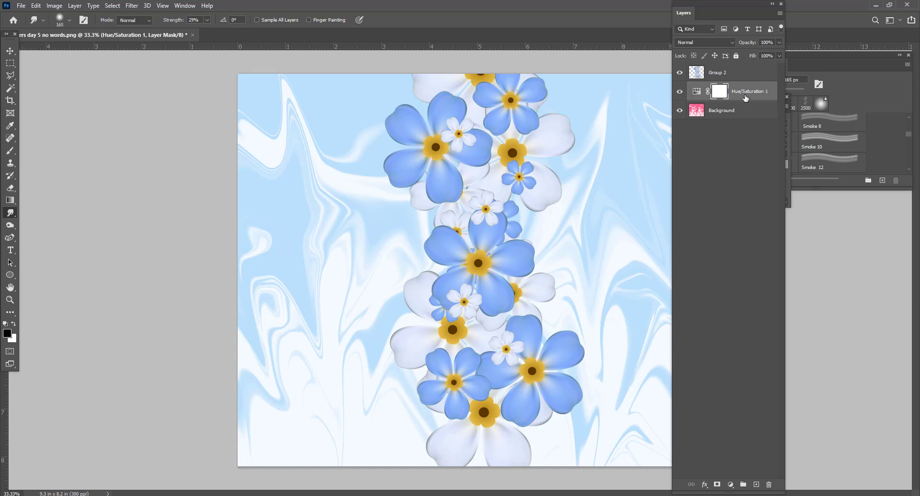
pyautogui.click(745, 98)
pyautogui.rightClick(745, 98)
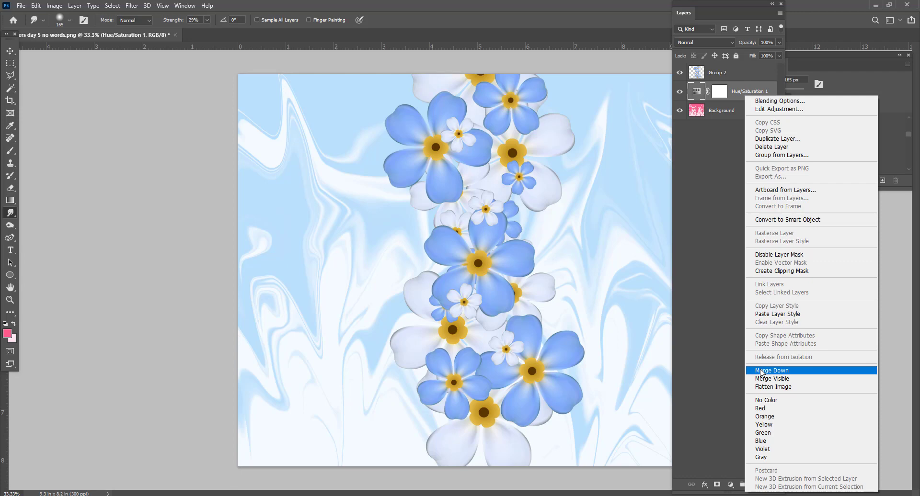
pyautogui.click(762, 372)
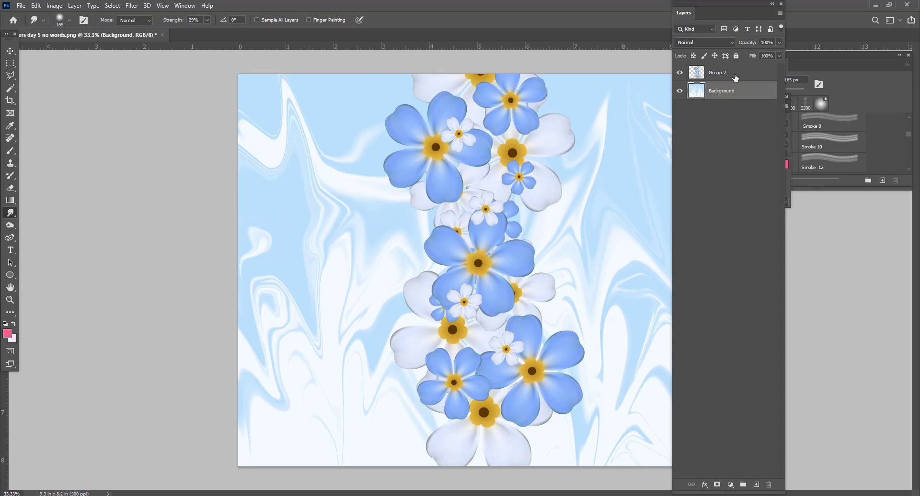
# Step: Offset the Group 2 flower band 1395 pixels right with wrap-around, splitting it across the canvas's side edges
pyautogui.click(735, 78)
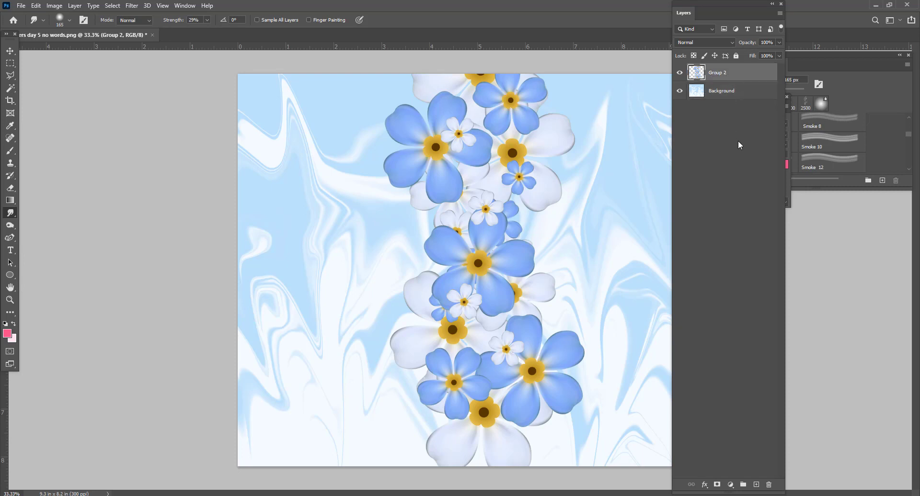
pyautogui.click(131, 5)
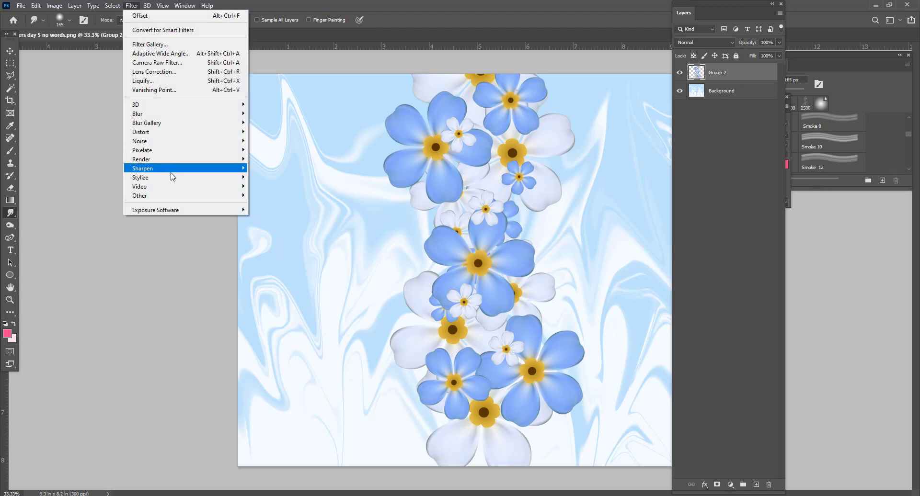
pyautogui.moveTo(201, 196)
pyautogui.click(274, 242)
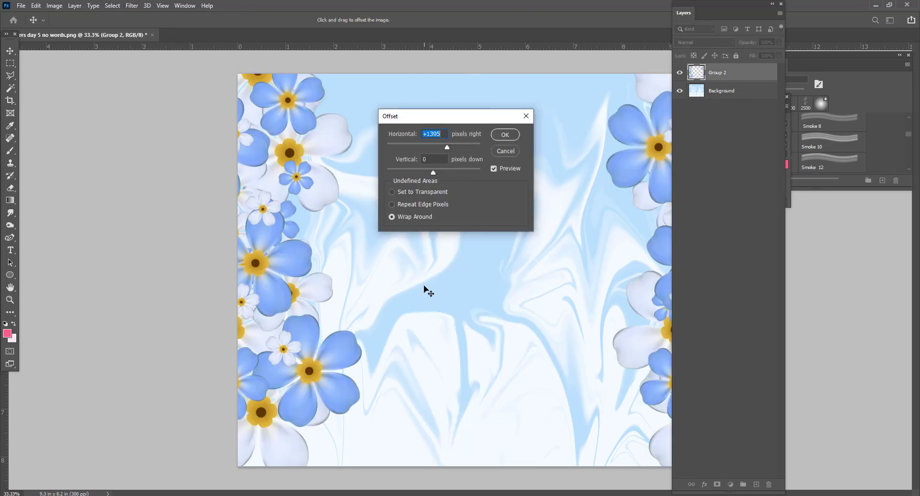
pyautogui.click(503, 139)
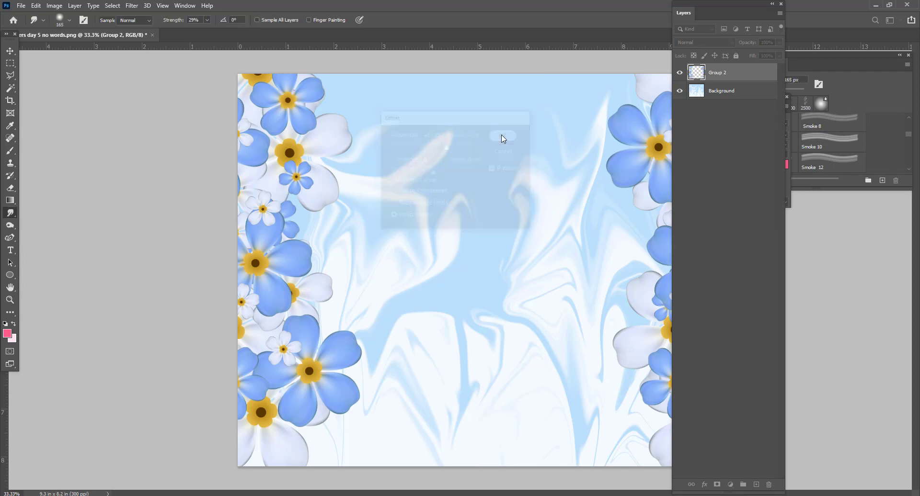
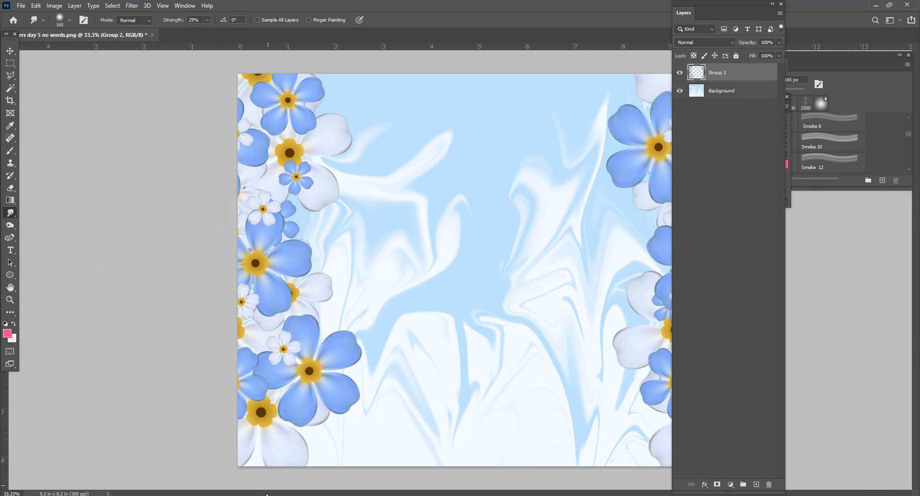
# Step: Switch to the Untitled-5 document in Illustrator and select the entire group of flowers forming the frame
pyautogui.moveTo(268, 494)
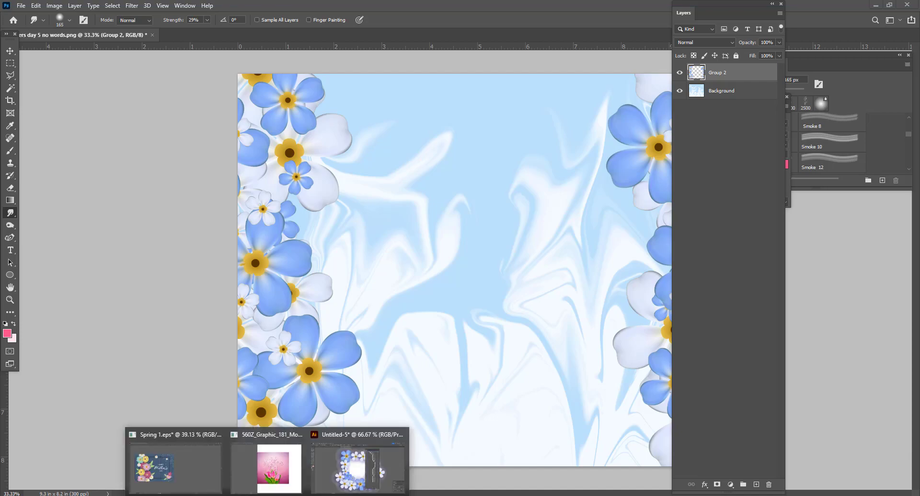
pyautogui.click(362, 475)
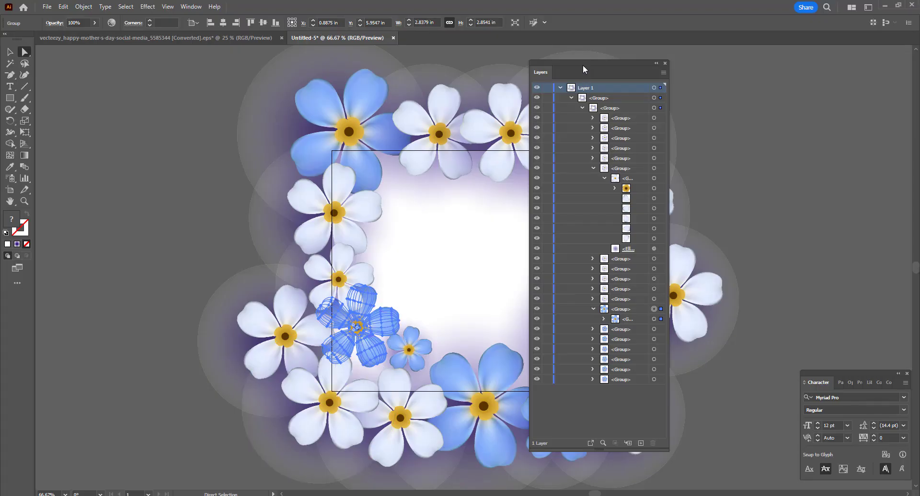
pyautogui.moveTo(590, 70); pyautogui.dragTo(808, 70)
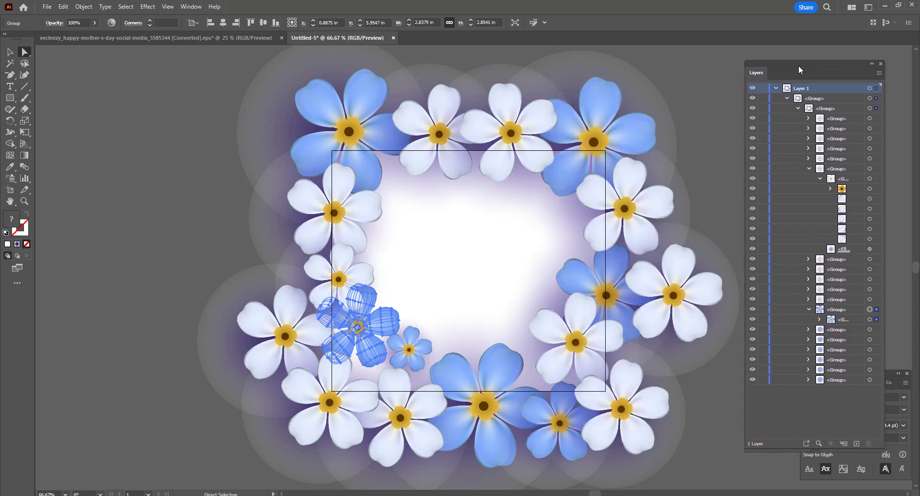
pyautogui.click(870, 99)
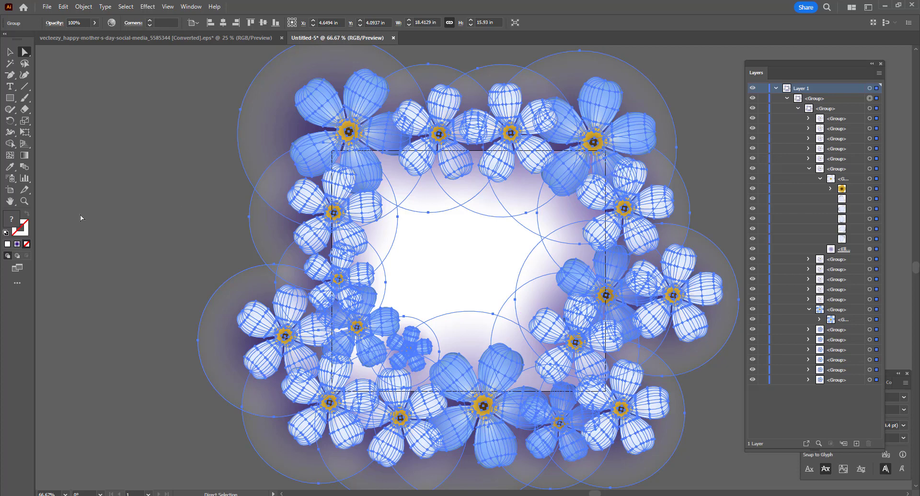
pyautogui.press('v')
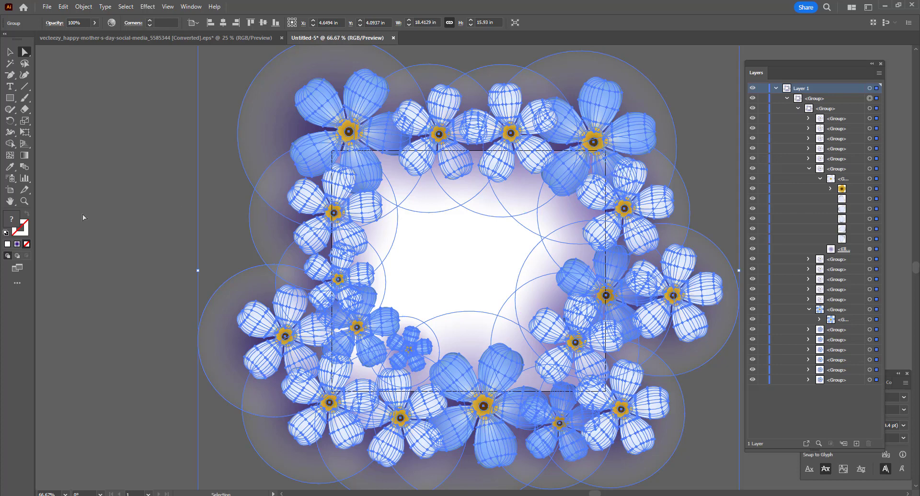
pyautogui.press('a')
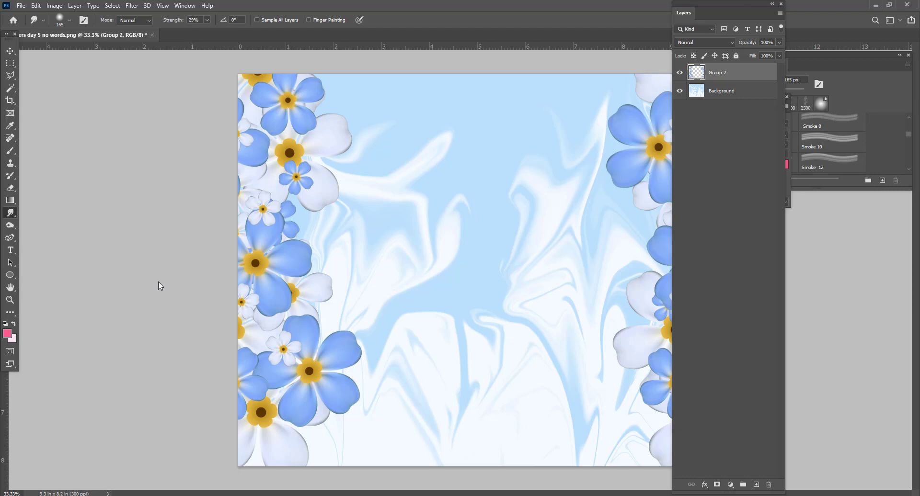
# Step: Copy the flower frame from Illustrator and paste it into the Photoshop floral design as pixels
pyautogui.moveTo(278, 494)
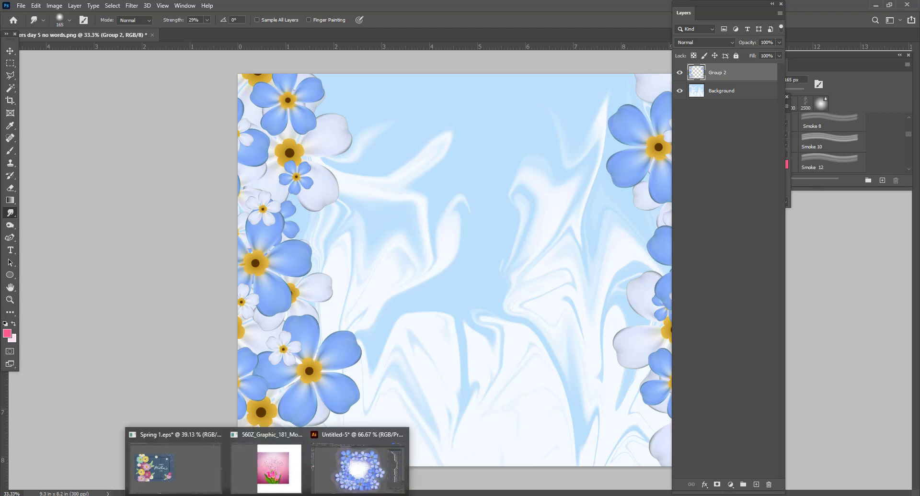
pyautogui.click(324, 474)
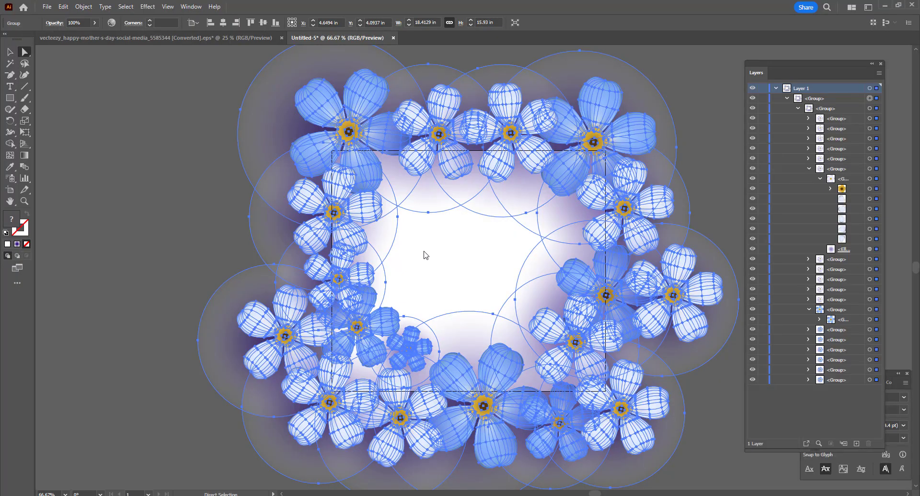
pyautogui.press('ctrl')
pyautogui.hotkey('alt', 'Tab')
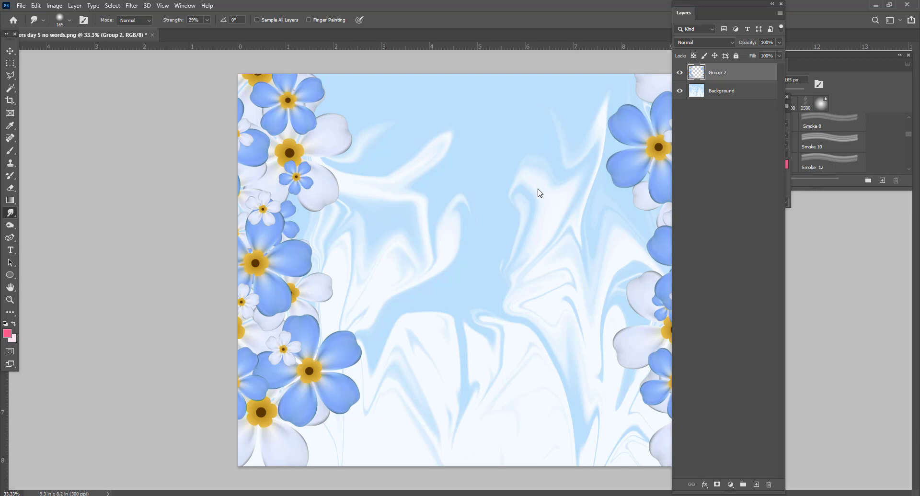
pyautogui.hotkey('ctrl', 'v')
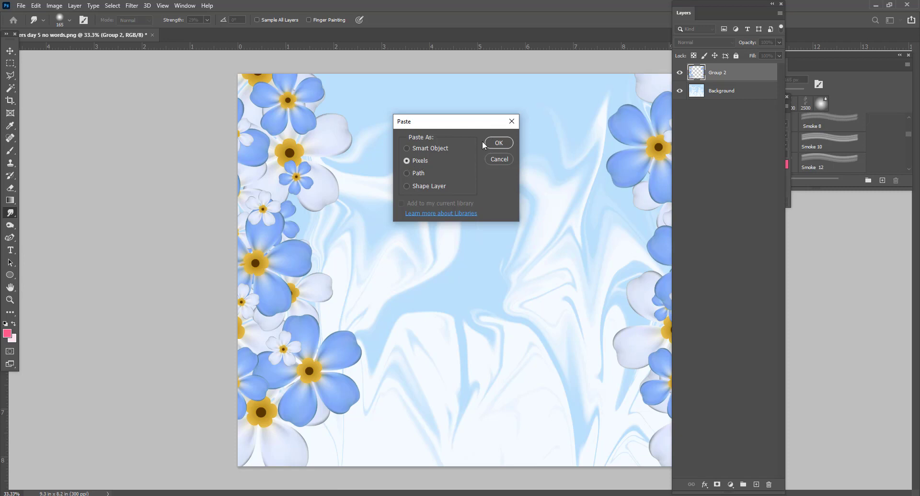
pyautogui.click(497, 144)
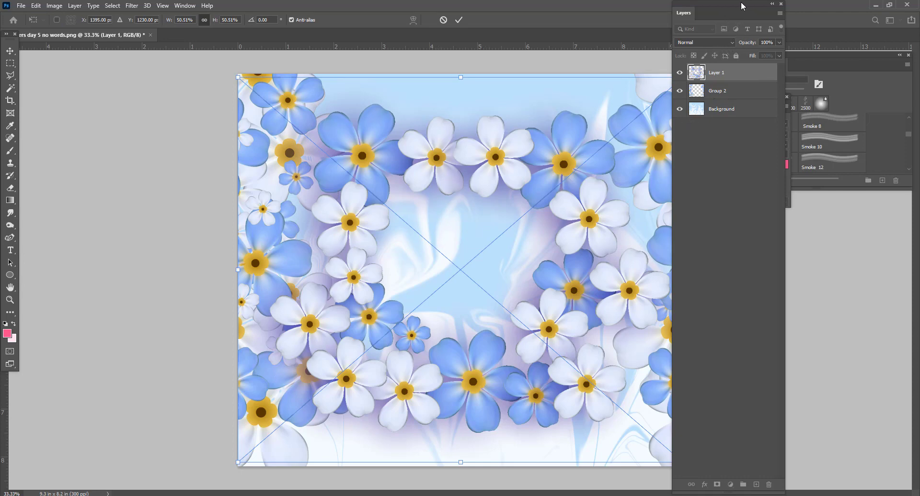
# Step: Rotate the pasted flower frame by 90 degrees and commit its placement
pyautogui.moveTo(743, 8); pyautogui.dragTo(872, 46)
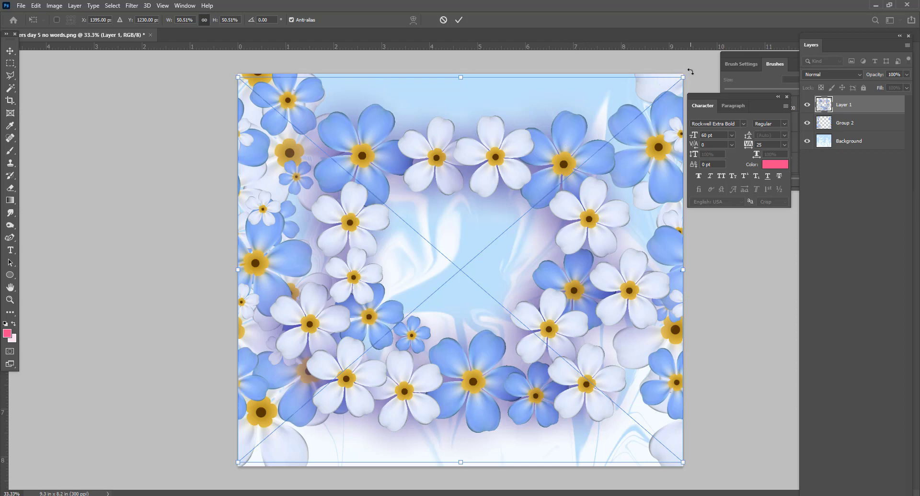
pyautogui.moveTo(715, 285); pyautogui.dragTo(675, 254)
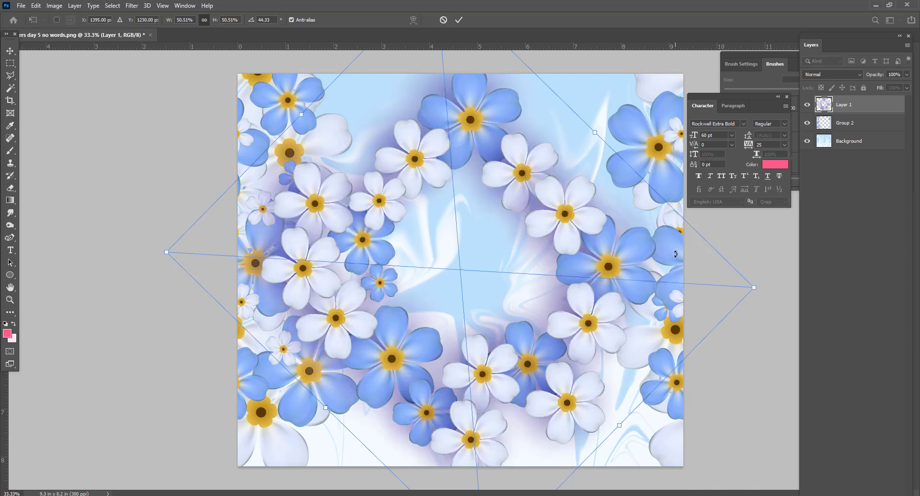
pyautogui.hotkey('ctrl', 'z')
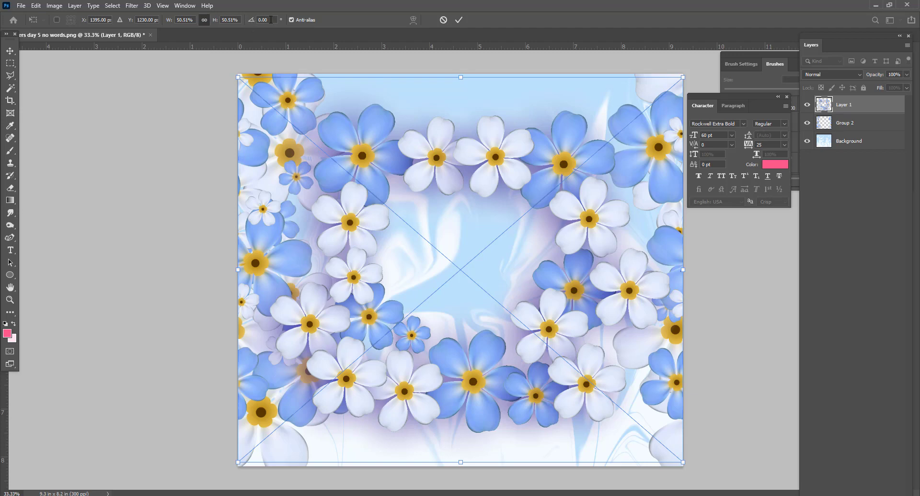
pyautogui.write('90')
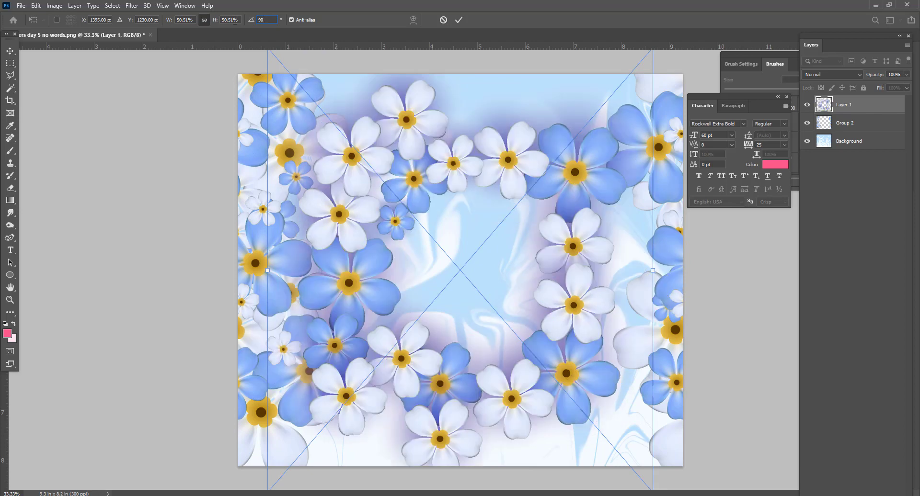
pyautogui.press('Tab')
pyautogui.click(657, 137)
pyautogui.click(458, 21)
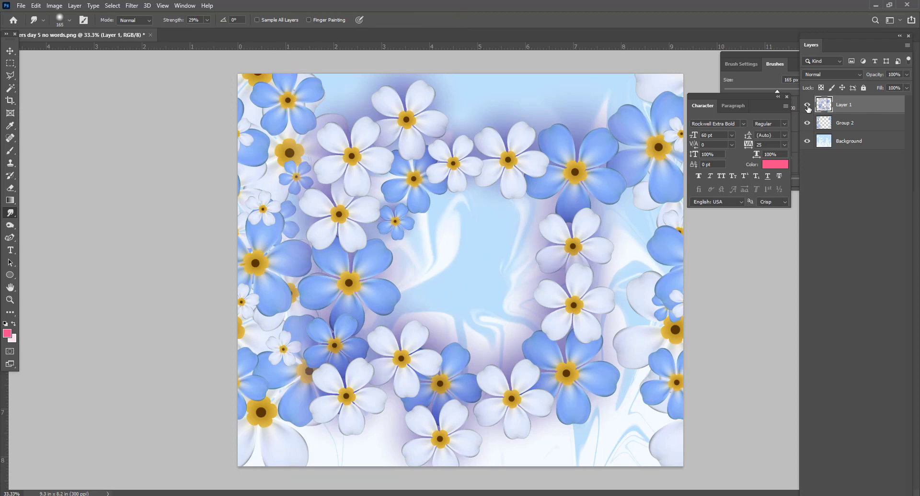
# Step: Check the flower frame by toggling its visibility and move Layer 1 beneath the Group 2 flower band
pyautogui.click(808, 106)
pyautogui.click(807, 107)
pyautogui.moveTo(858, 109); pyautogui.dragTo(857, 135)
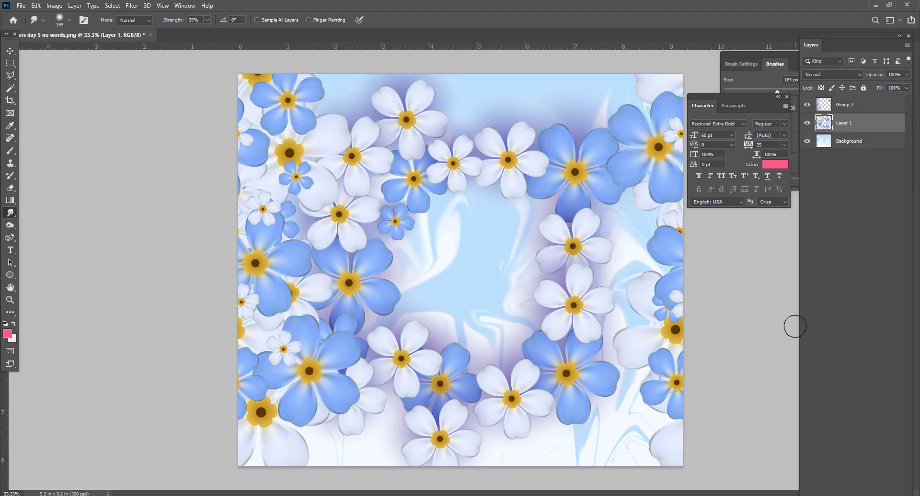
pyautogui.click(854, 110)
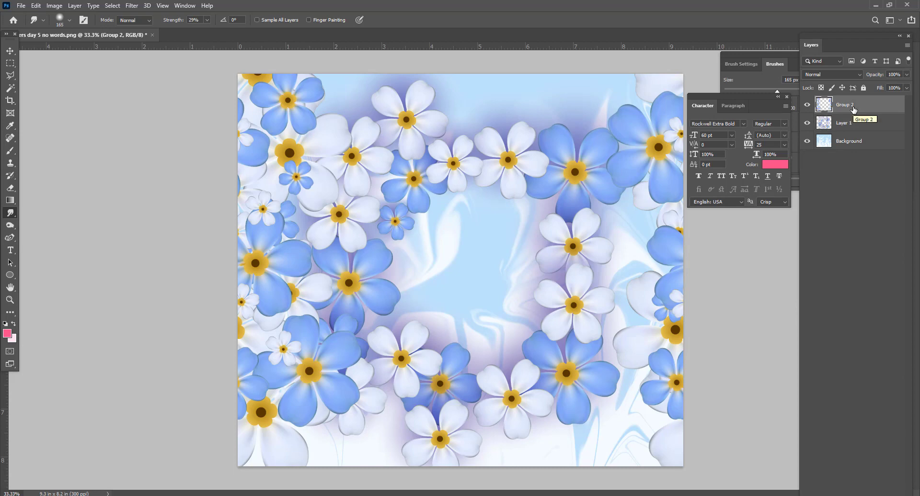
# Step: Nudge the Layer 1 flower frame horizontally to the right until its X position is 1467 px
pyautogui.click(858, 125)
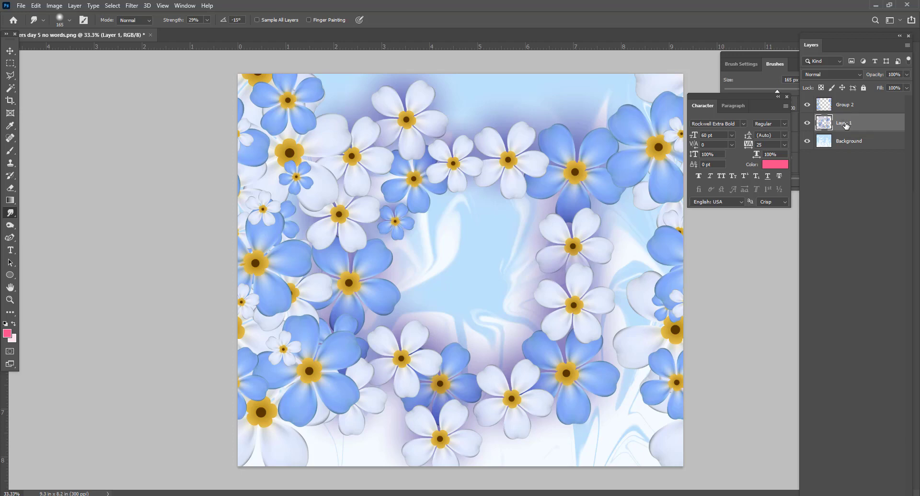
pyautogui.hotkey('ctrl', 't')
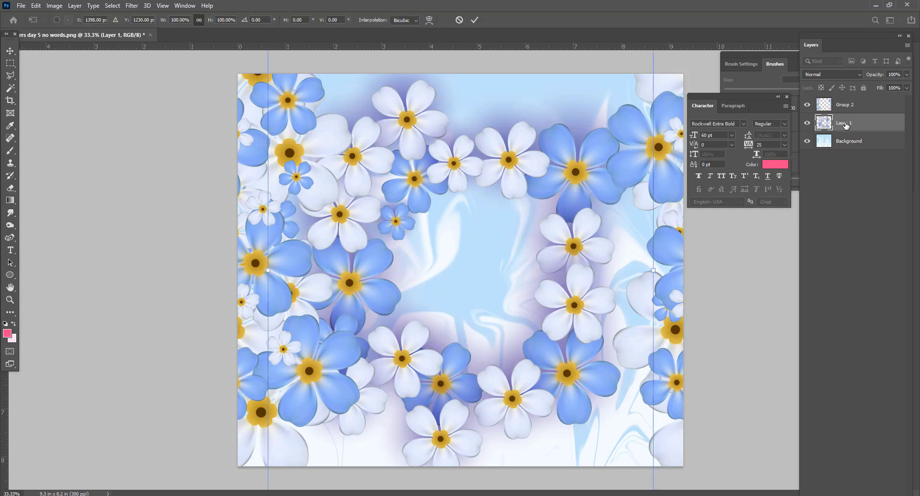
pyautogui.press('Right')
pyautogui.press('Right')
pyautogui.press('Right')
pyautogui.press('Right')
pyautogui.press('Right')
pyautogui.press('Right')
pyautogui.press('Right')
pyautogui.press('Right')
pyautogui.press('Right')
pyautogui.press('Right')
pyautogui.press('Right')
pyautogui.press('Right')
pyautogui.press('Right')
pyautogui.press('Right')
pyautogui.press('Right')
pyautogui.press('Right')
pyautogui.press('Right')
pyautogui.press('Right')
pyautogui.press('Right')
pyautogui.press('Right')
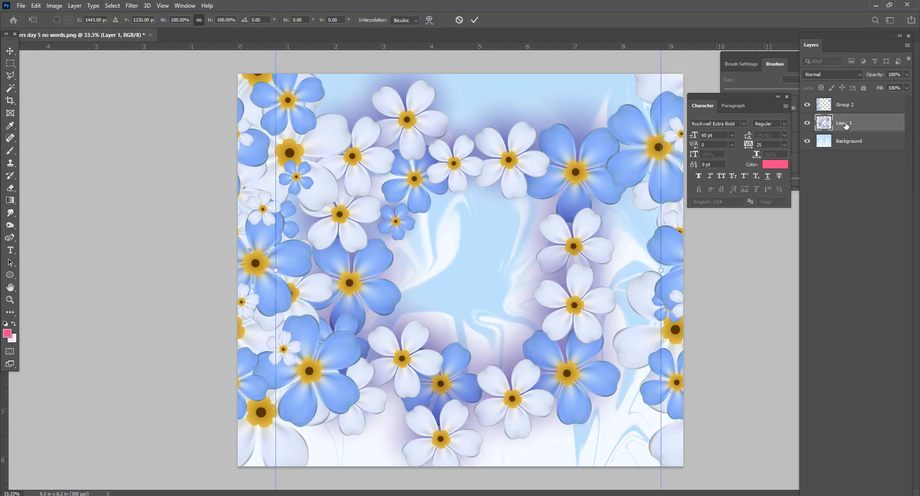
pyautogui.press('Right')
pyautogui.press('Right')
pyautogui.press('Right')
pyautogui.press('Right')
pyautogui.press('Right')
pyautogui.press('Right')
pyautogui.press('Right')
pyautogui.press('Right')
pyautogui.press('Right')
pyautogui.press('Right')
pyautogui.press('Right')
pyautogui.press('Right')
pyautogui.press('Right')
pyautogui.press('Right')
pyautogui.press('Right')
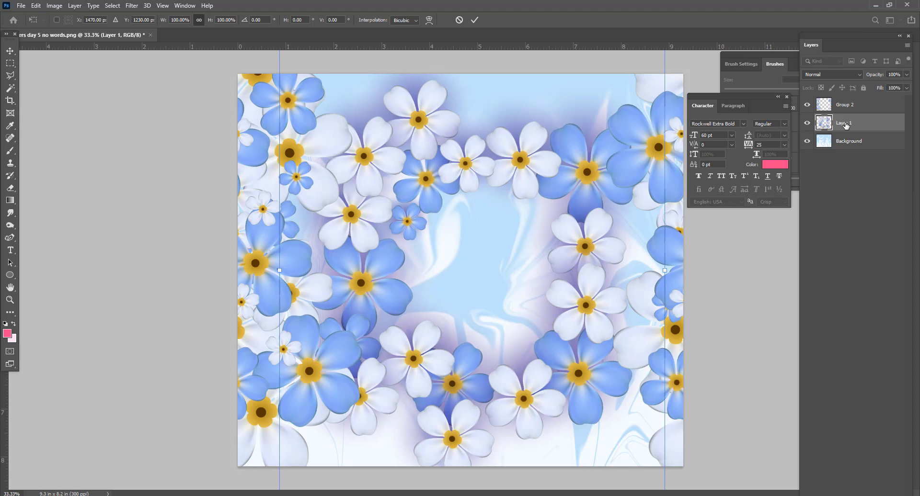
pyautogui.press('Left')
pyautogui.press('Left')
pyautogui.press('Left')
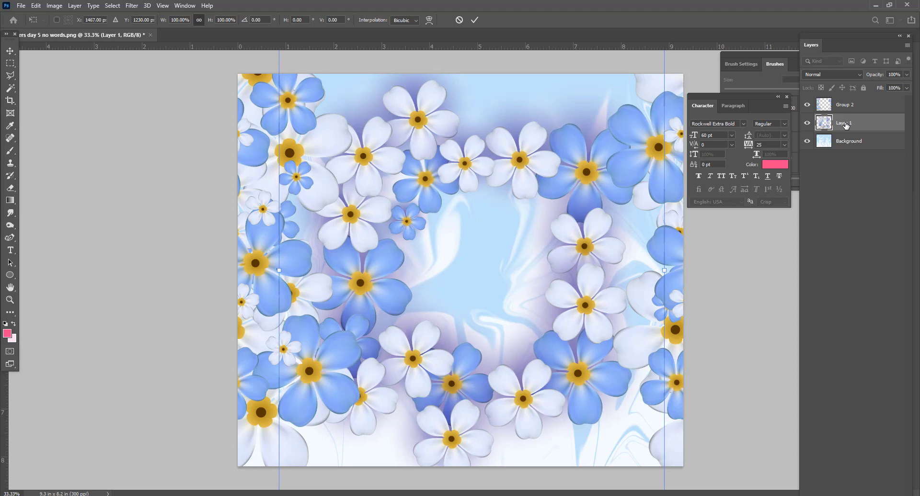
# Step: Merge all visible layers of the floral design into one layer
pyautogui.click(858, 105)
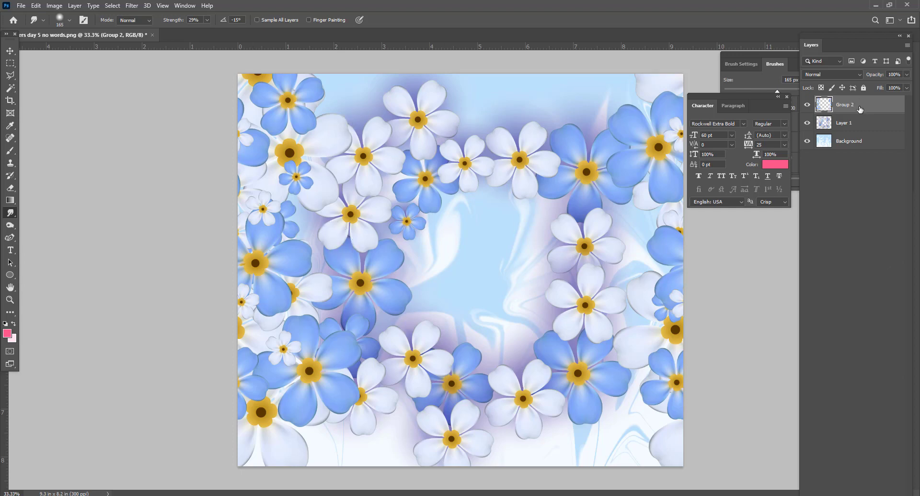
pyautogui.rightClick(860, 110)
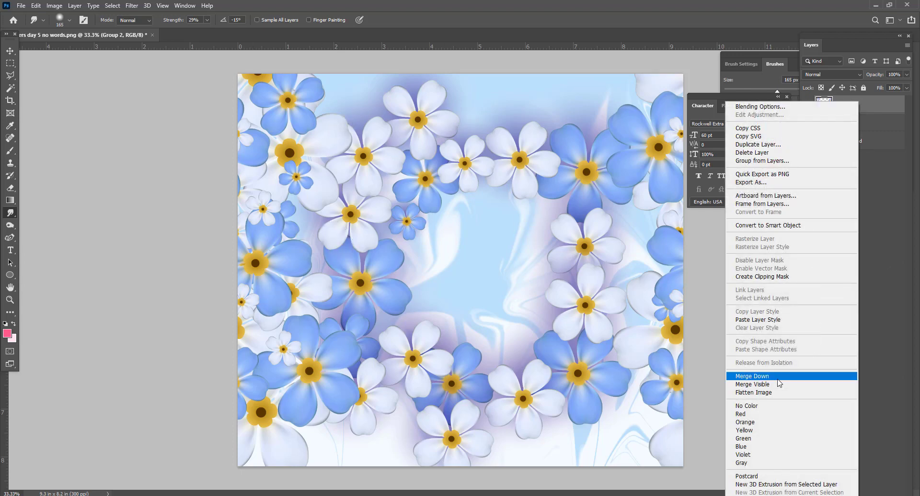
pyautogui.click(774, 385)
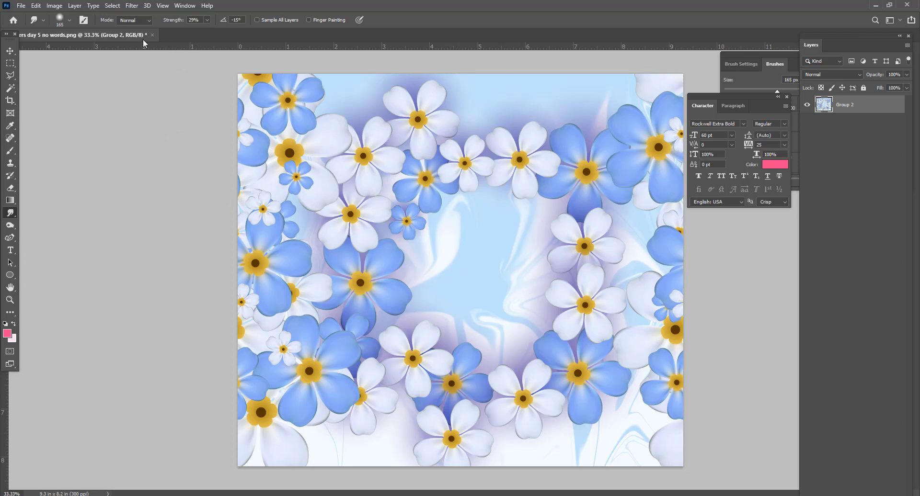
# Step: Offset the merged design 1395 pixels right with wrap-around, bringing its side edges to the canvas centre
pyautogui.click(138, 6)
pyautogui.moveTo(182, 210)
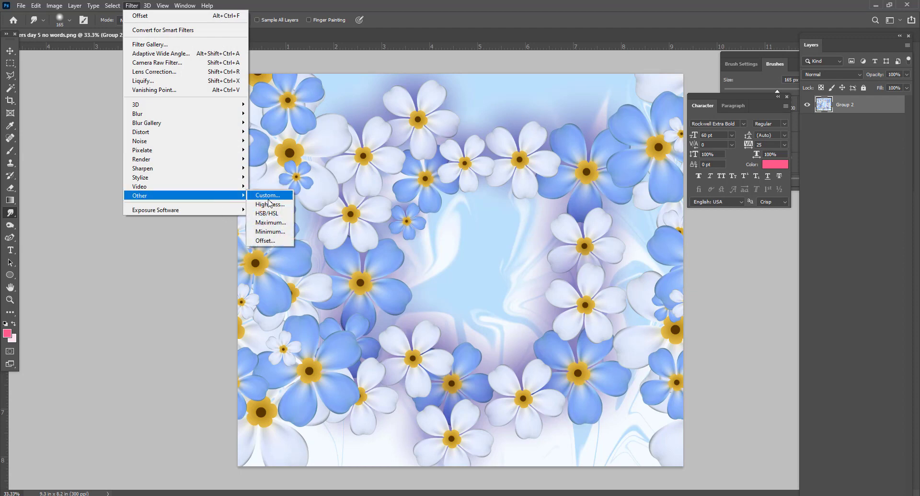
pyautogui.click(266, 241)
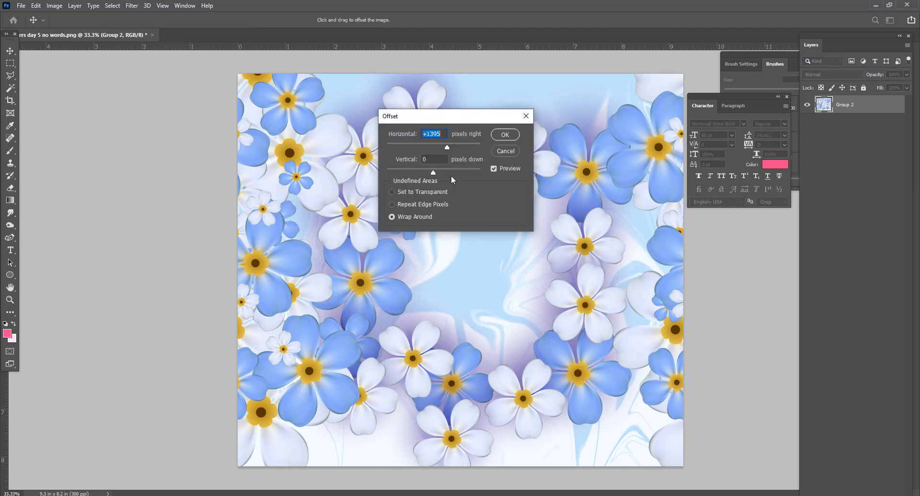
pyautogui.click(504, 134)
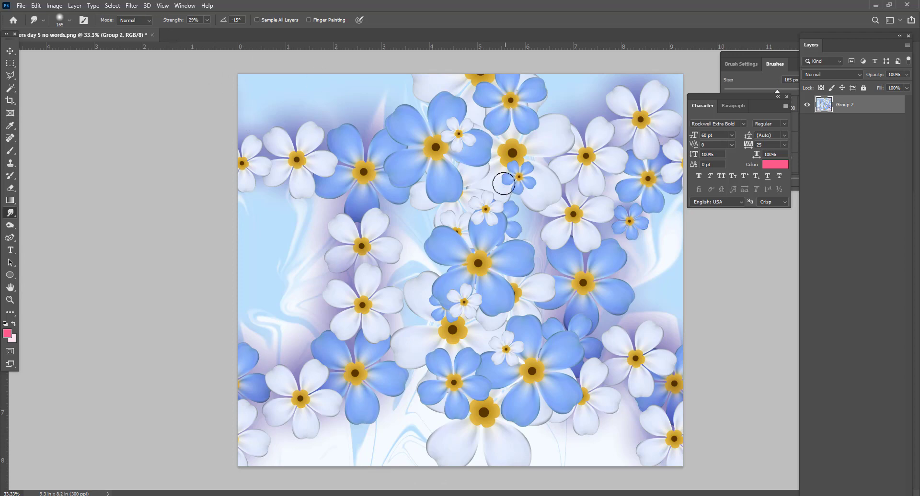
# Step: Offset the merged design by the same 1395 pixels again to return the seam to the canvas's side edges
pyautogui.click(133, 6)
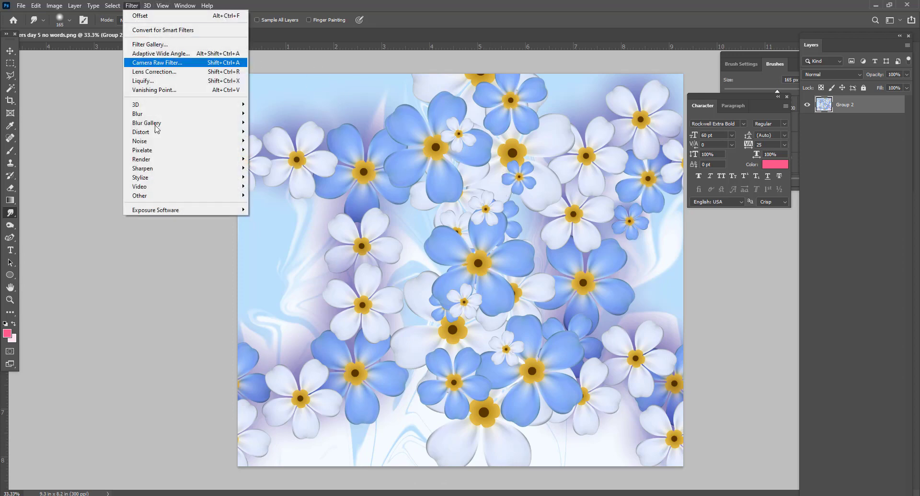
pyautogui.moveTo(158, 196)
pyautogui.click(266, 241)
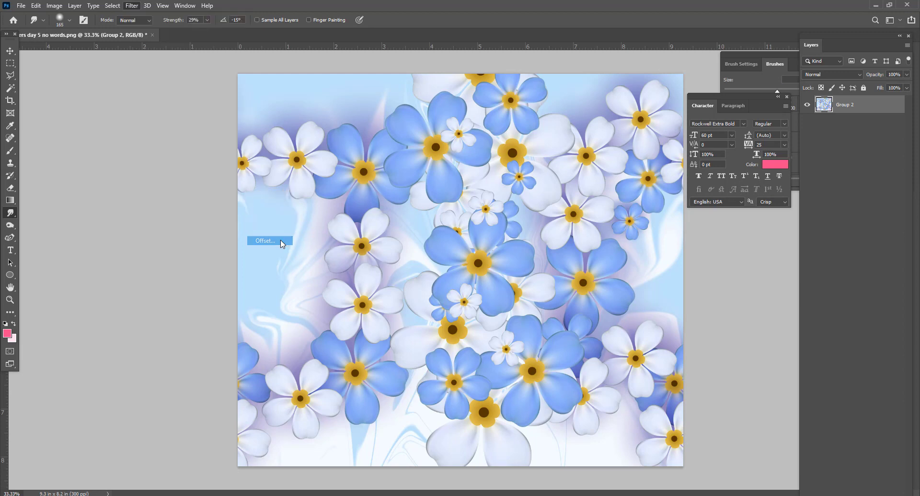
pyautogui.click(505, 135)
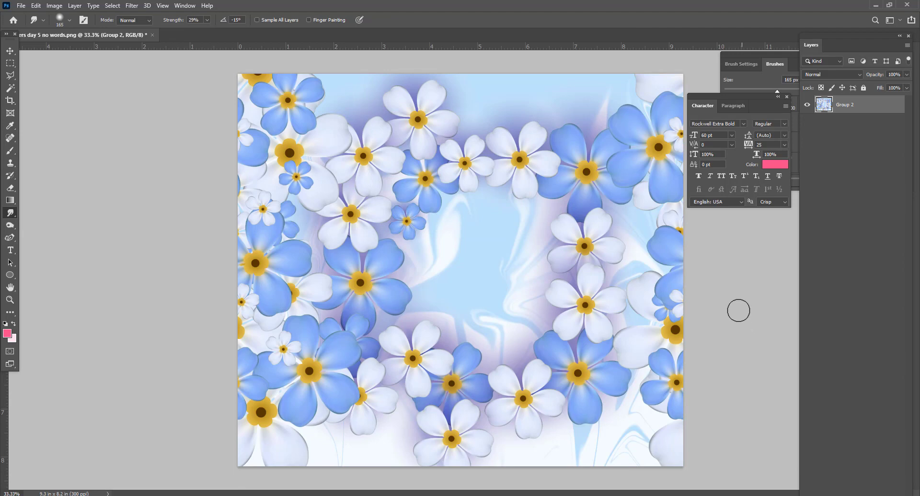
# Step: Switch to the vecteezy happy-mother-s-day document in Illustrator and expand the contents of its Text and Objects layers
pyautogui.moveTo(268, 495)
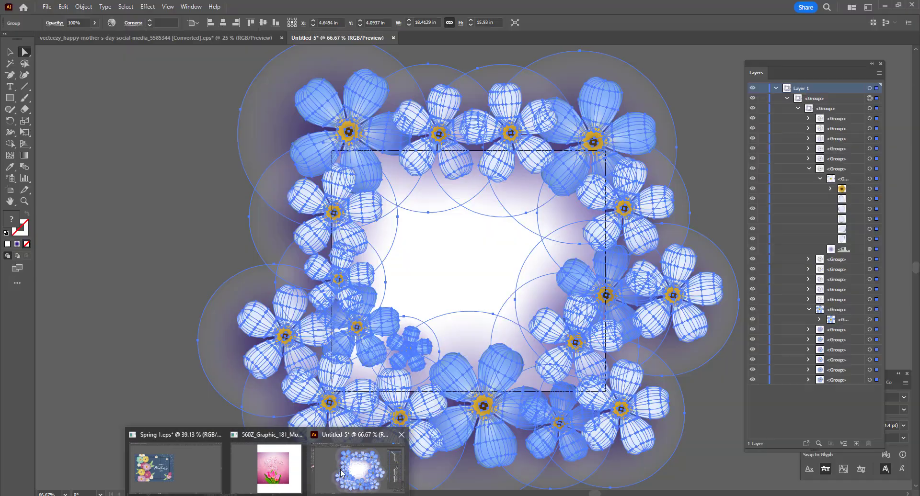
pyautogui.click(341, 473)
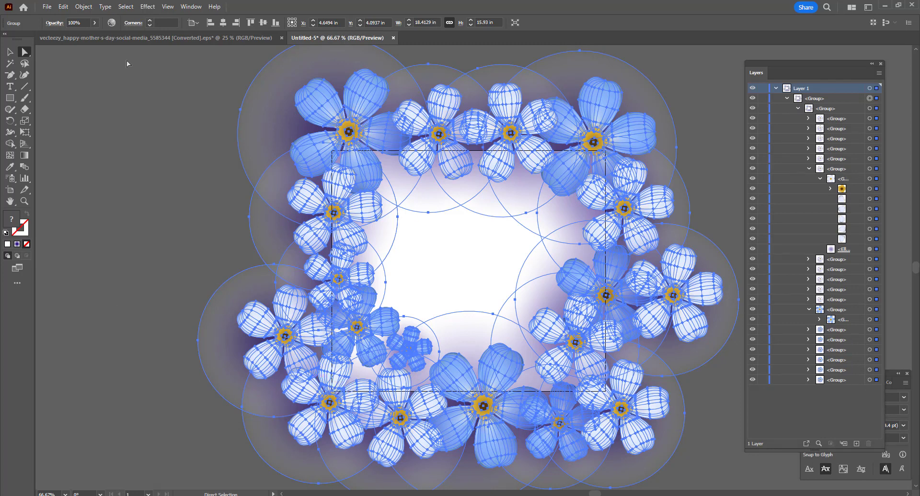
pyautogui.click(139, 42)
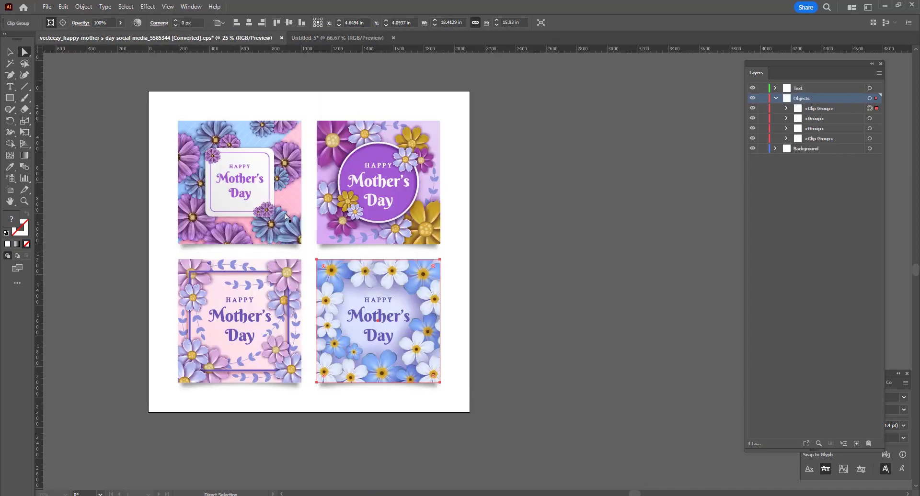
pyautogui.click(372, 276)
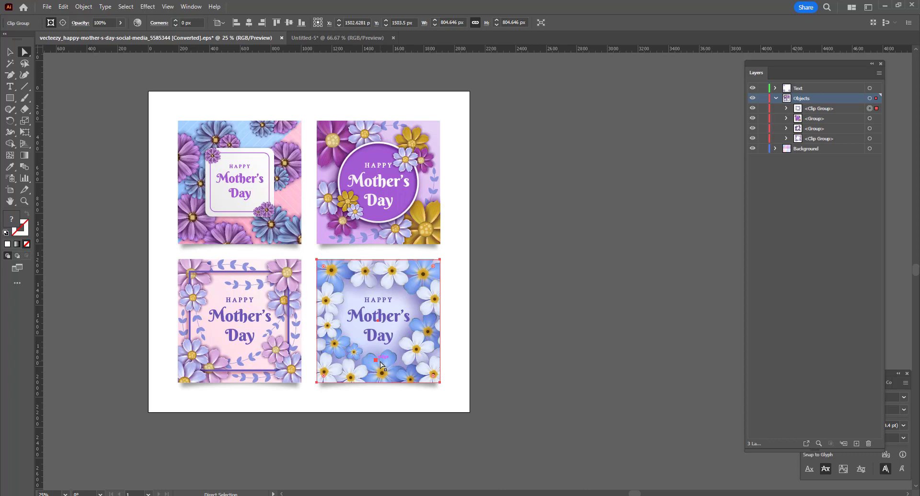
pyautogui.moveTo(381, 366)
pyautogui.mouseDown()
pyautogui.moveTo(384, 341)
pyautogui.moveTo(373, 357)
pyautogui.mouseUp()
pyautogui.click(776, 88)
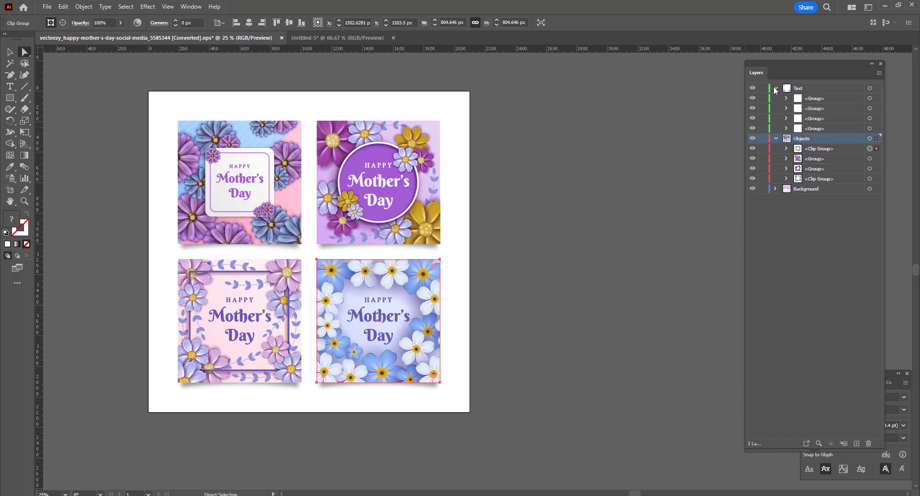
pyautogui.click(786, 149)
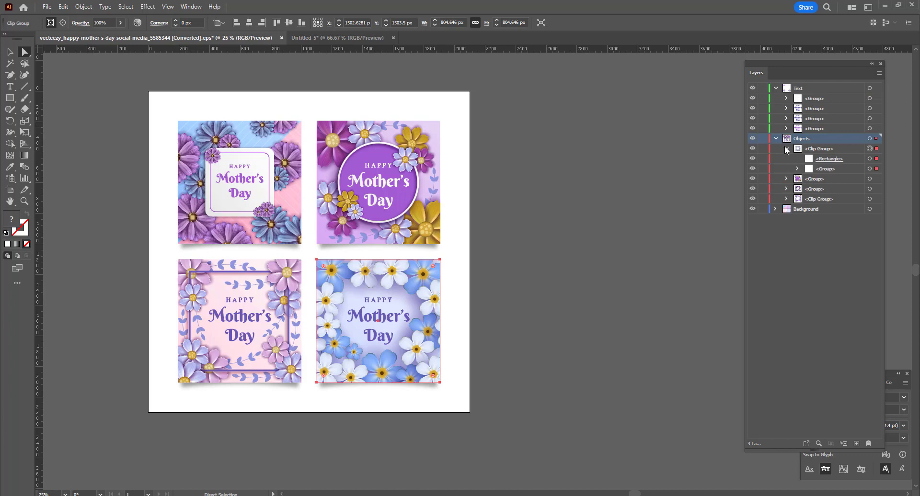
pyautogui.click(786, 179)
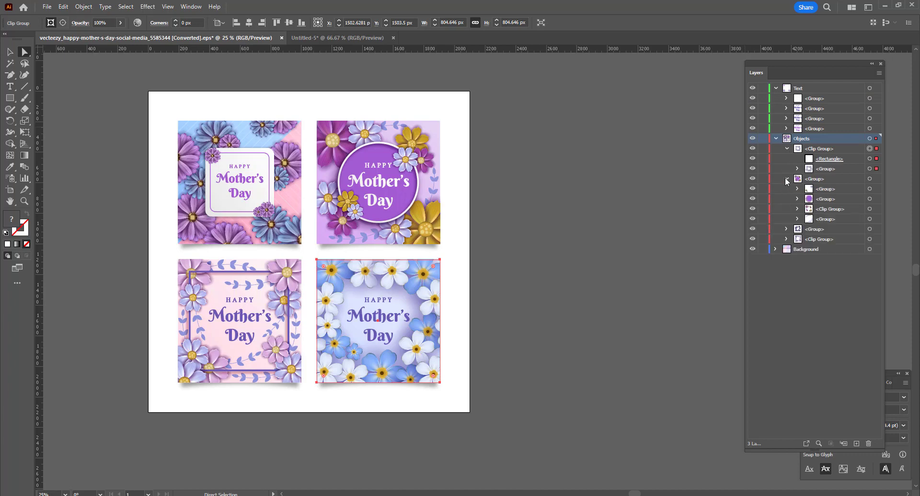
# Step: Select the entire "Happy Mother's Day" text group on the blue flower card
pyautogui.click(77, 100)
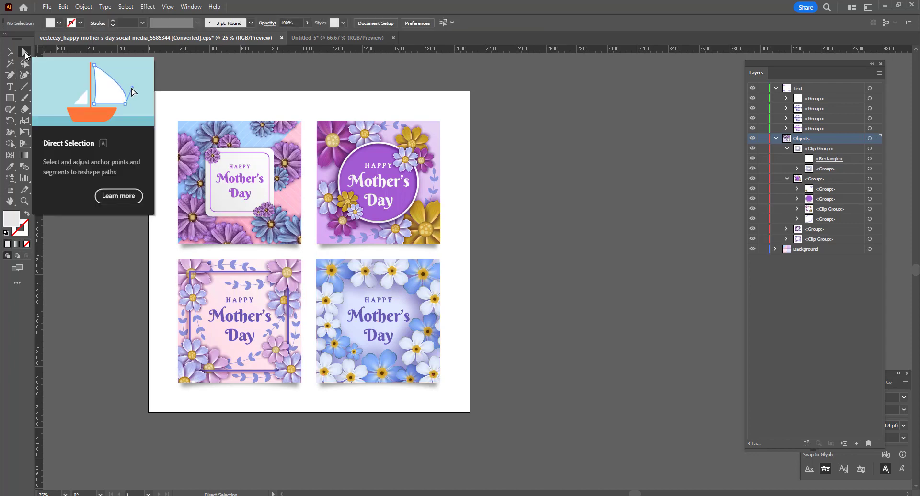
pyautogui.click(25, 51)
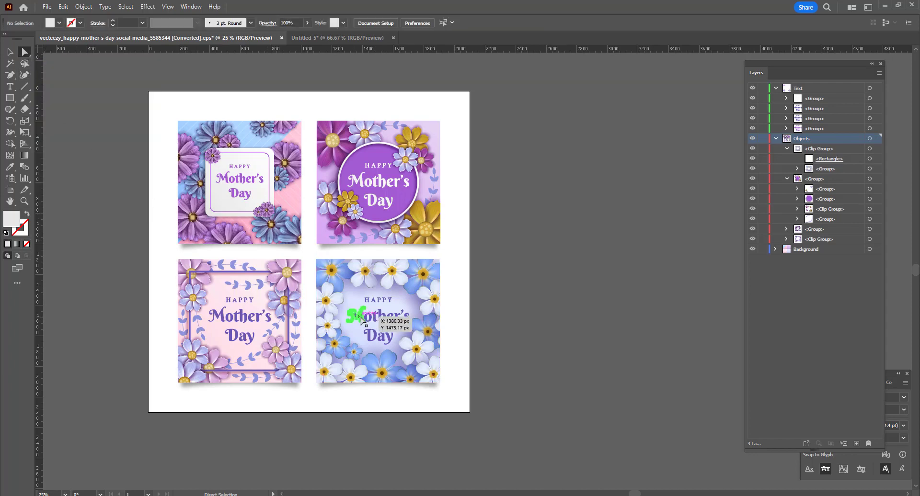
pyautogui.moveTo(357, 317); pyautogui.dragTo(362, 320)
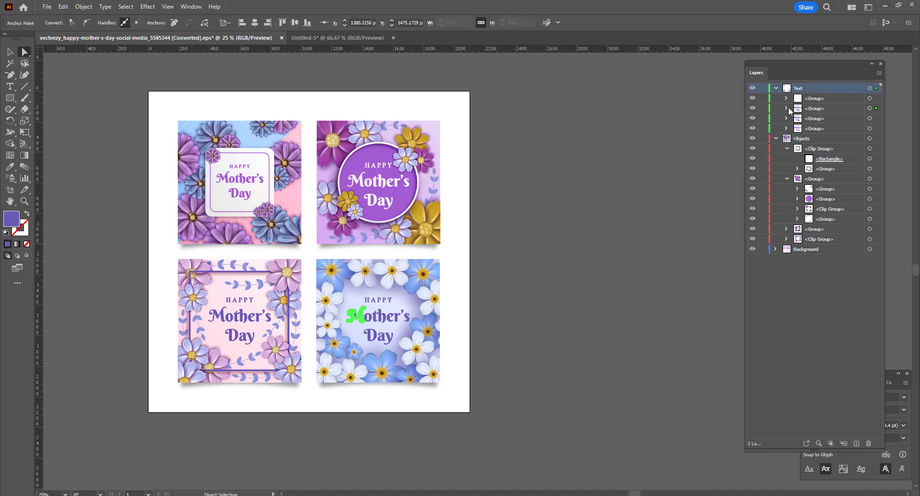
pyautogui.click(870, 109)
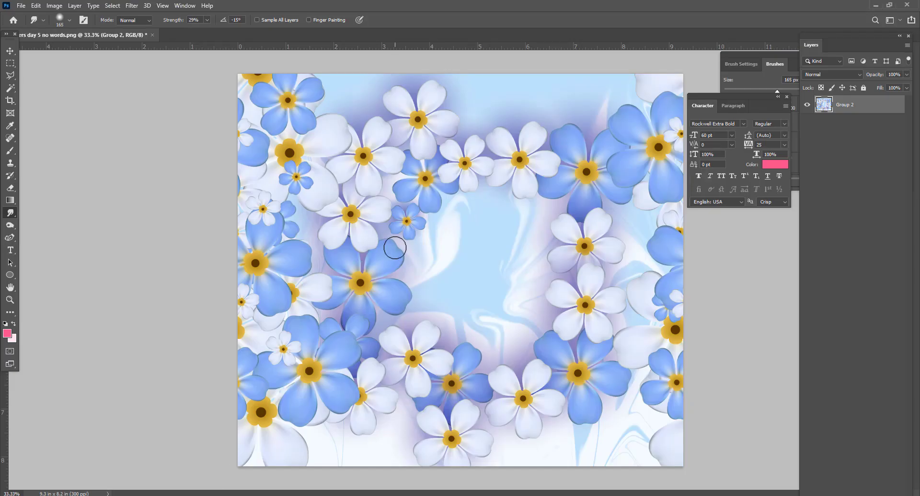
# Step: Paste the "Happy Mother's Day" text into the floral design as pixels, scale it to about 72%, and position it inside the flower frame
pyautogui.hotkey('ctrl', 'v')
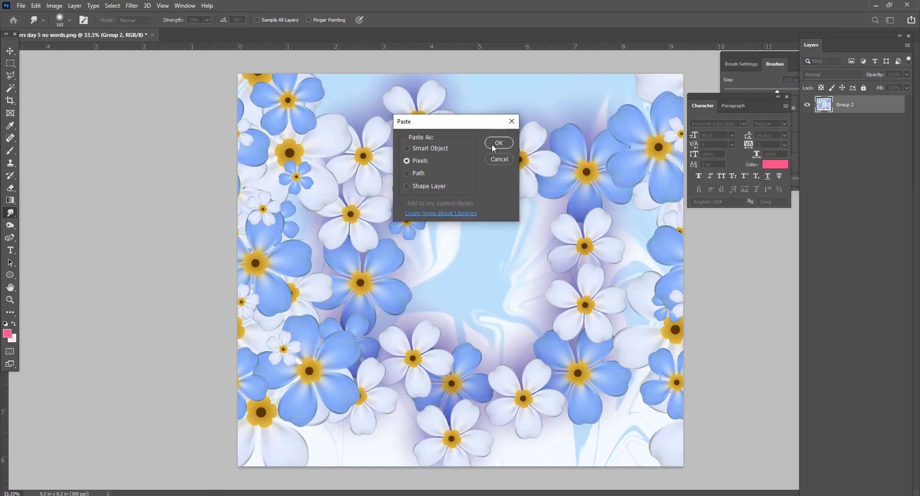
pyautogui.click(498, 143)
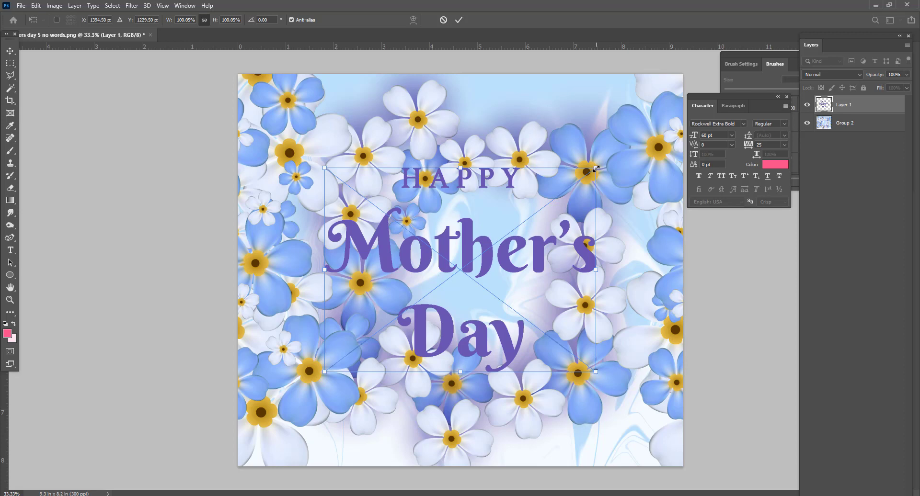
pyautogui.moveTo(597, 169); pyautogui.dragTo(523, 230)
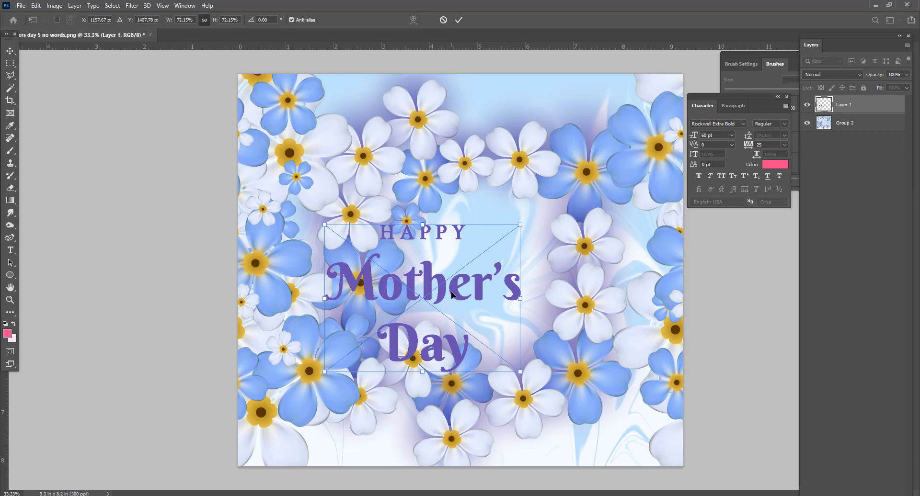
pyautogui.moveTo(454, 295); pyautogui.dragTo(499, 255)
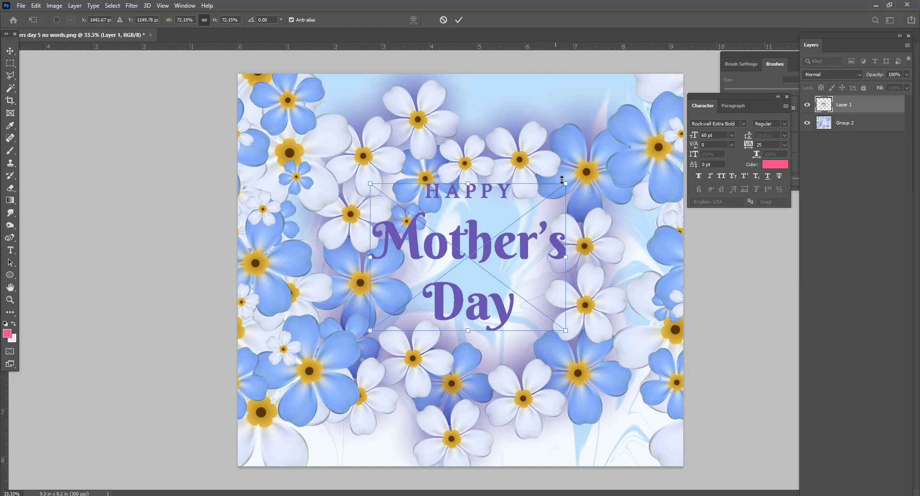
pyautogui.moveTo(572, 177)
pyautogui.mouseDown()
pyautogui.moveTo(583, 202)
pyautogui.moveTo(562, 346)
pyautogui.moveTo(547, 359)
pyautogui.moveTo(569, 179)
pyautogui.mouseUp()
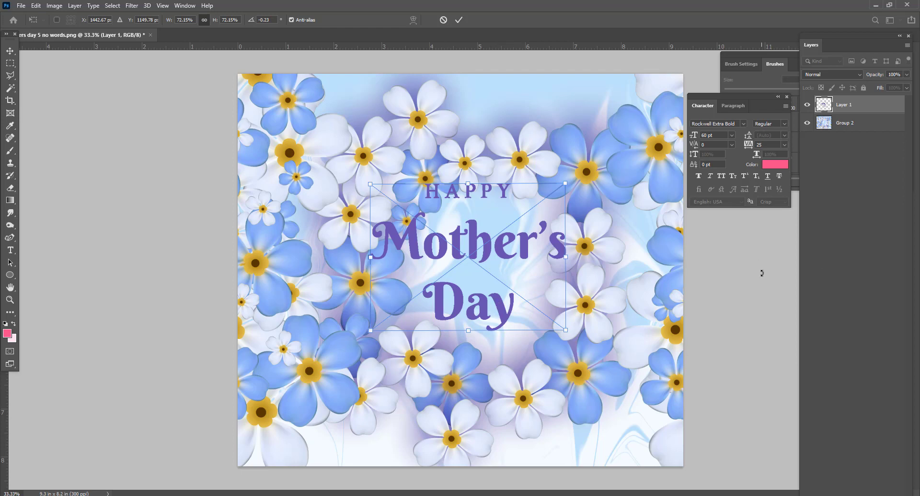
pyautogui.click(459, 22)
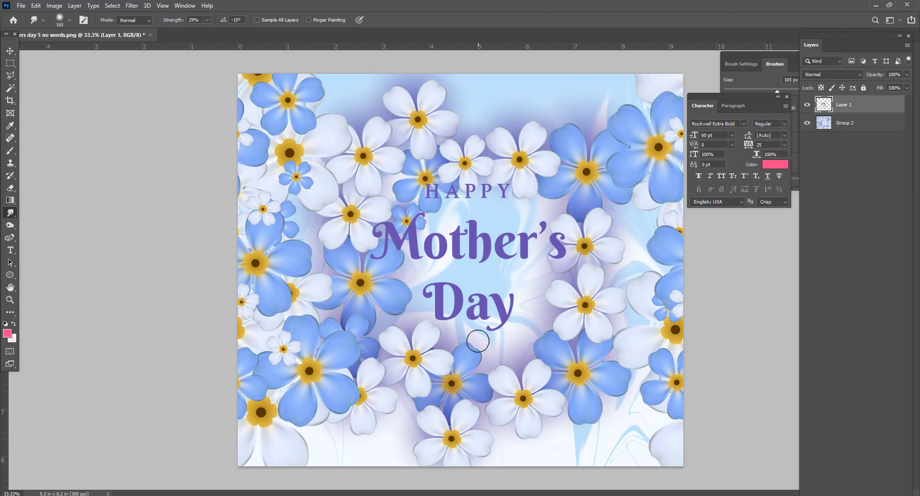
# Step: Add a 13 px outside stroke to the pasted text layer
pyautogui.doubleClick(886, 107)
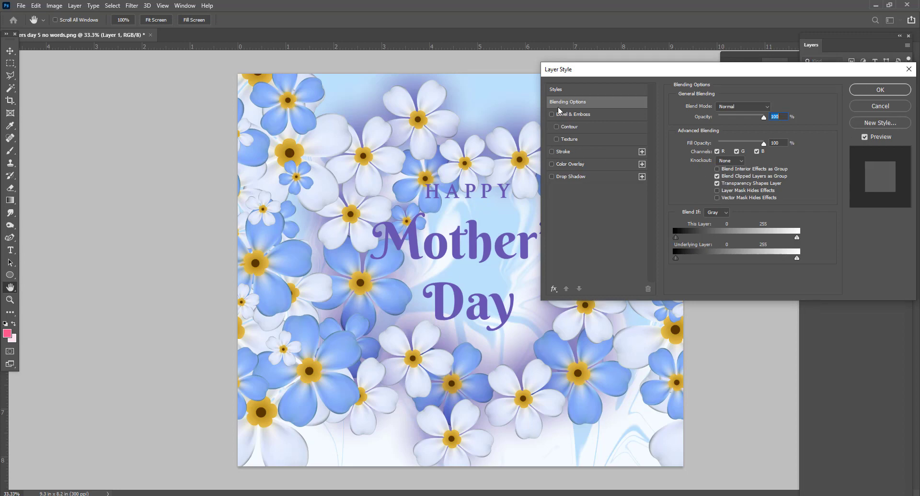
pyautogui.click(552, 152)
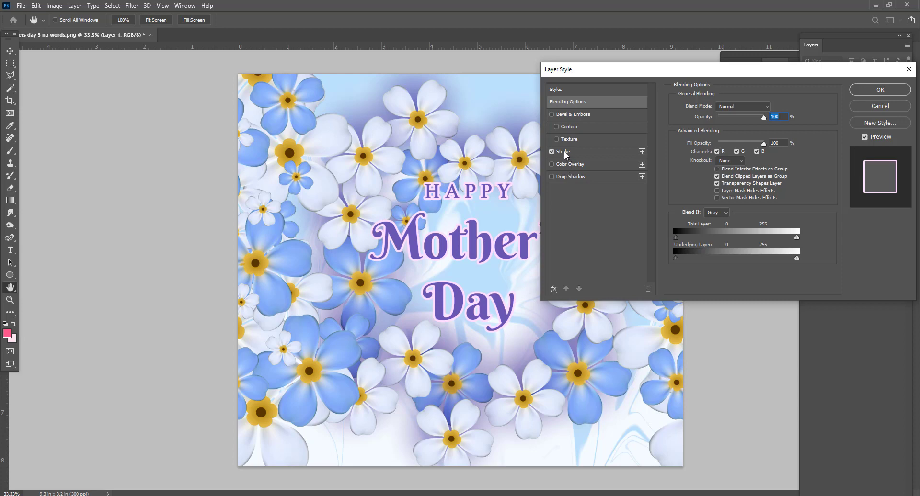
pyautogui.click(565, 152)
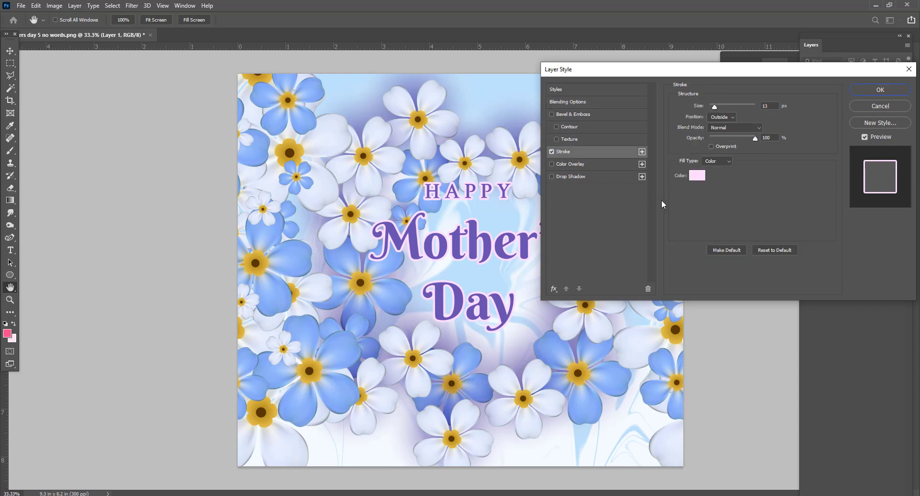
# Step: Set the text's stroke colour to the very pale blue ecf1fd, sampled from a white flower petal, and apply the layer style
pyautogui.click(696, 176)
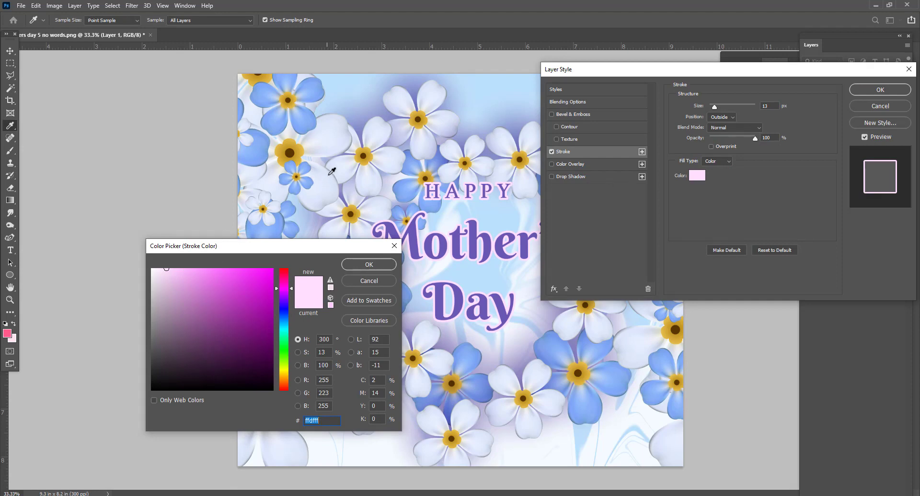
pyautogui.click(362, 155)
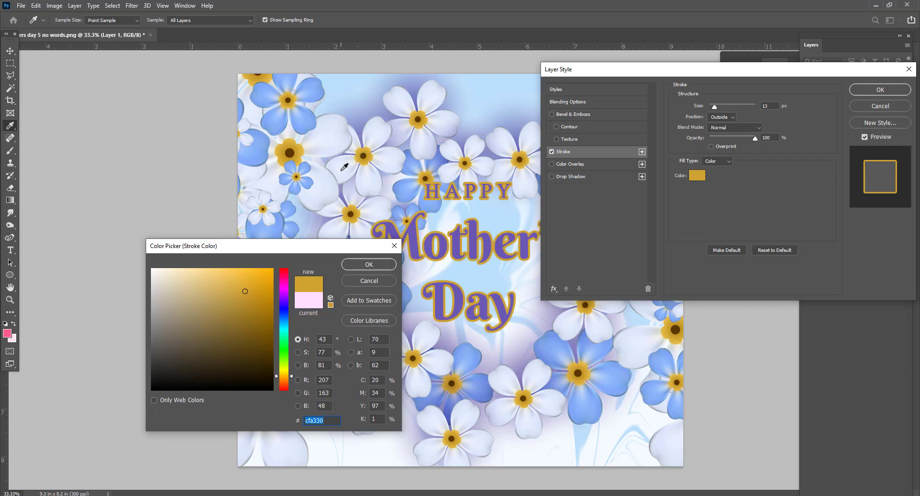
pyautogui.click(344, 167)
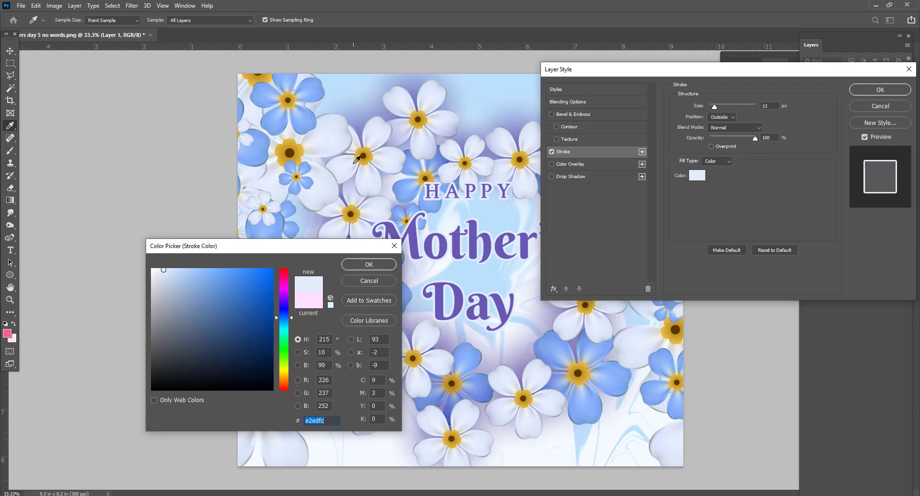
pyautogui.click(354, 164)
pyautogui.click(340, 175)
pyautogui.click(399, 187)
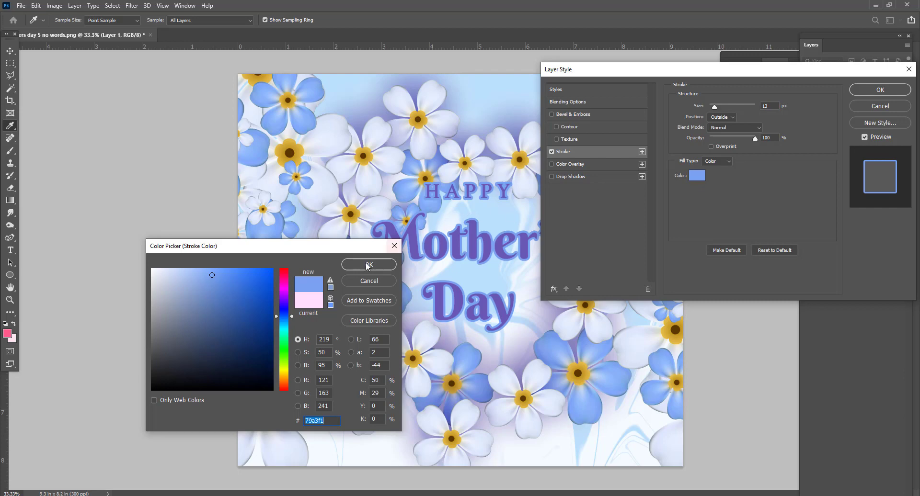
pyautogui.click(369, 207)
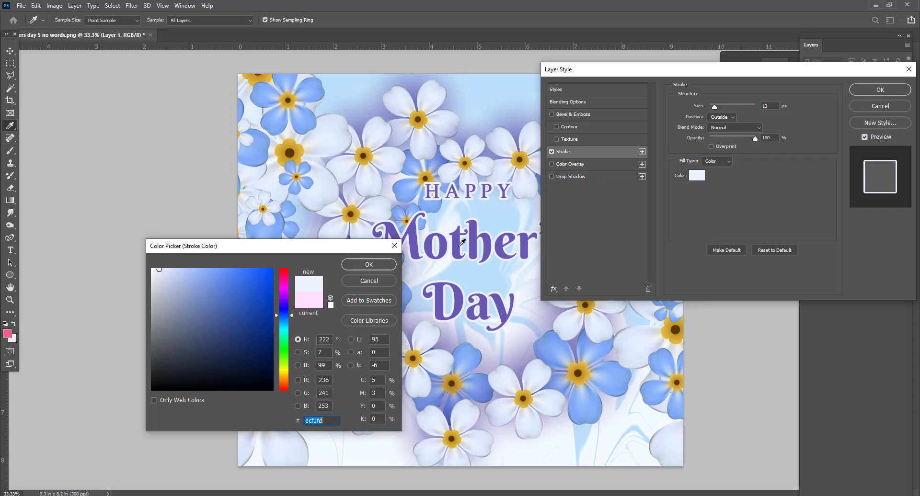
pyautogui.click(376, 268)
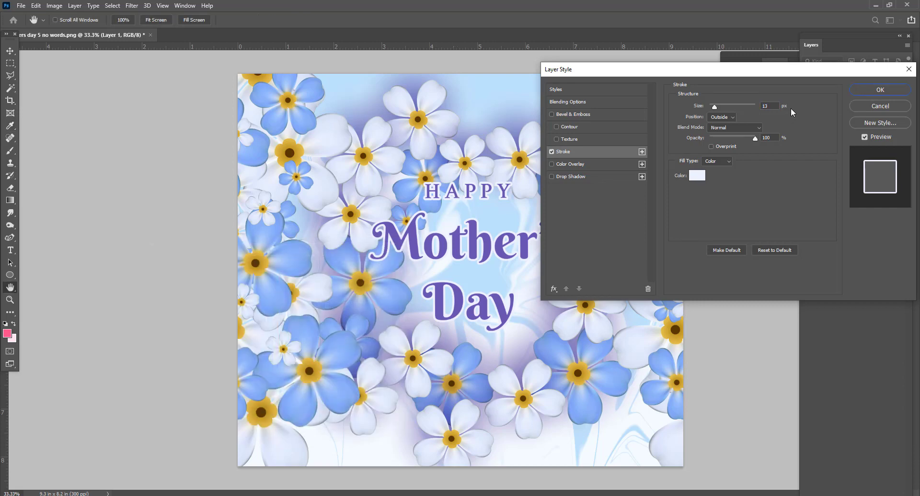
pyautogui.click(882, 91)
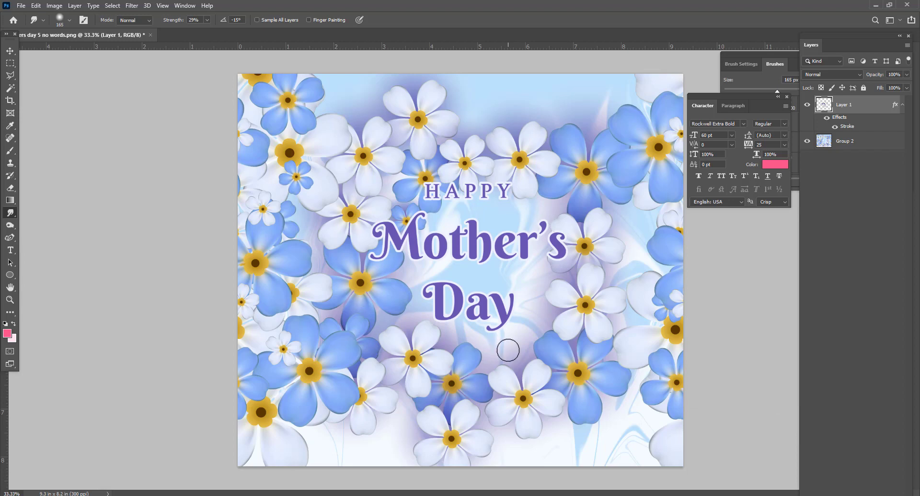
# Step: Hide the "Happy Mother's Day" text layer
pyautogui.click(807, 106)
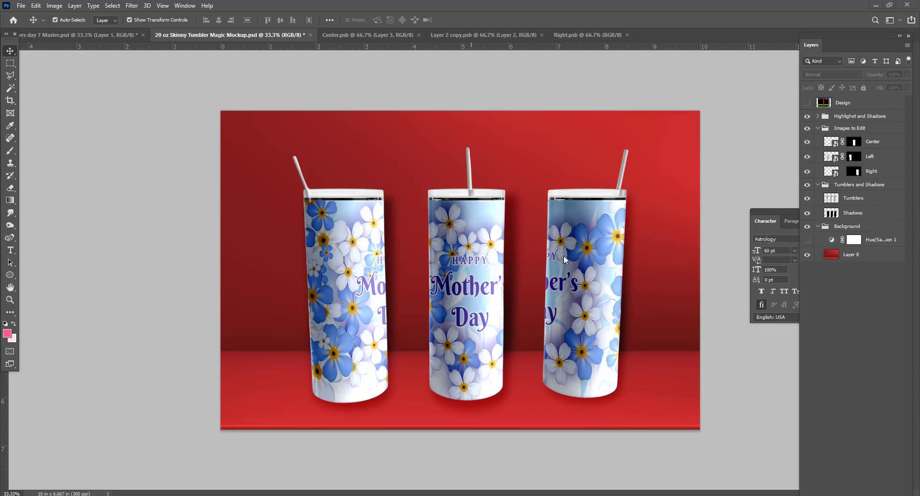
# Step: Examine the lettering and flower placement up close on the three tumblers of the 20 oz Skinny Tumbler mockup
pyautogui.hotkey('ctrl', '+')
pyautogui.hotkey('ctrl', '+')
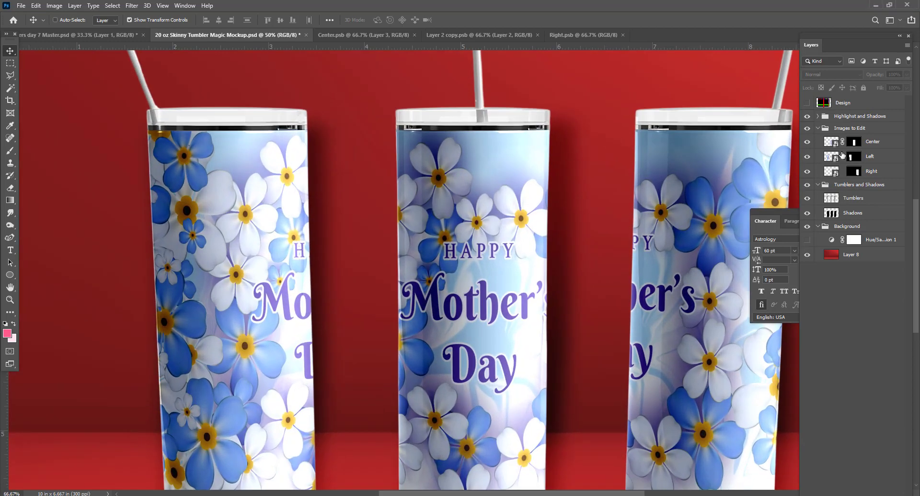
pyautogui.hotkey('ctrl', '+')
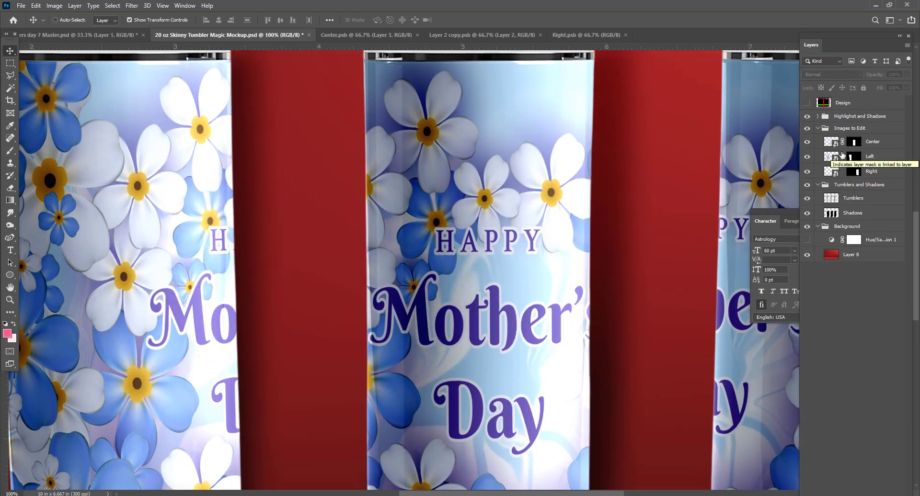
pyautogui.hotkey('ctrl', '-')
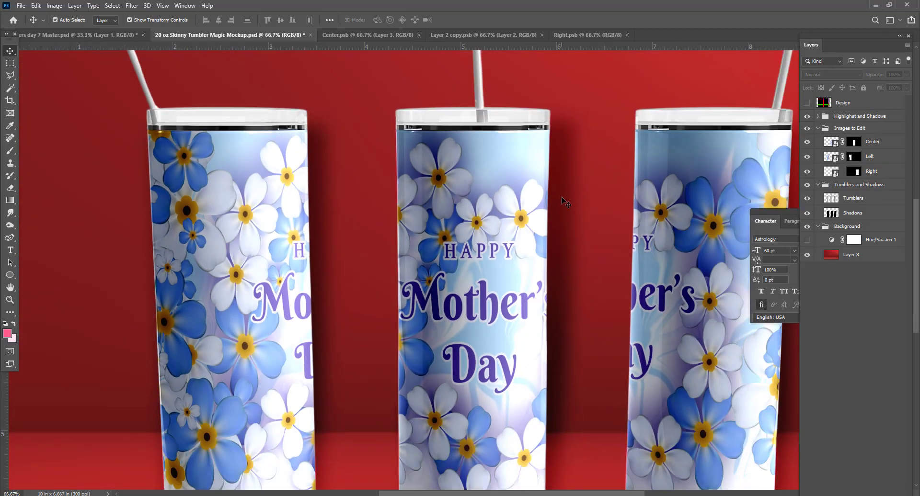
pyautogui.scroll(-2, 561, 206)
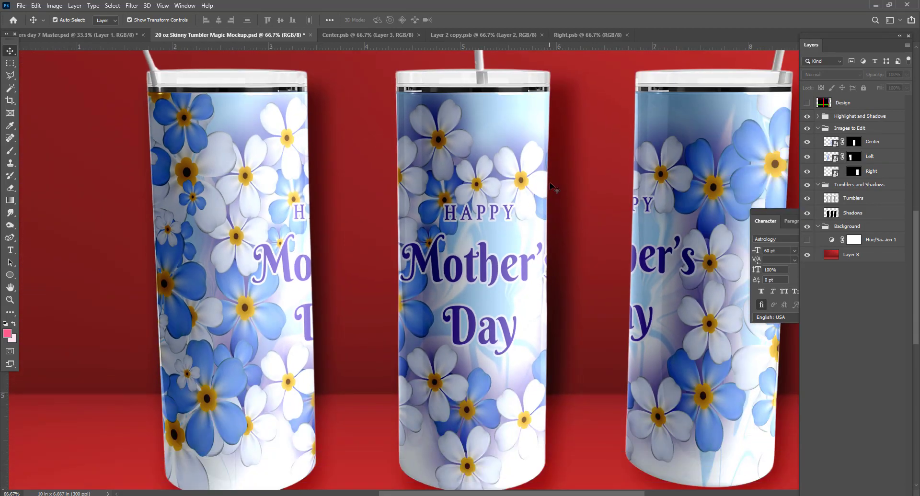